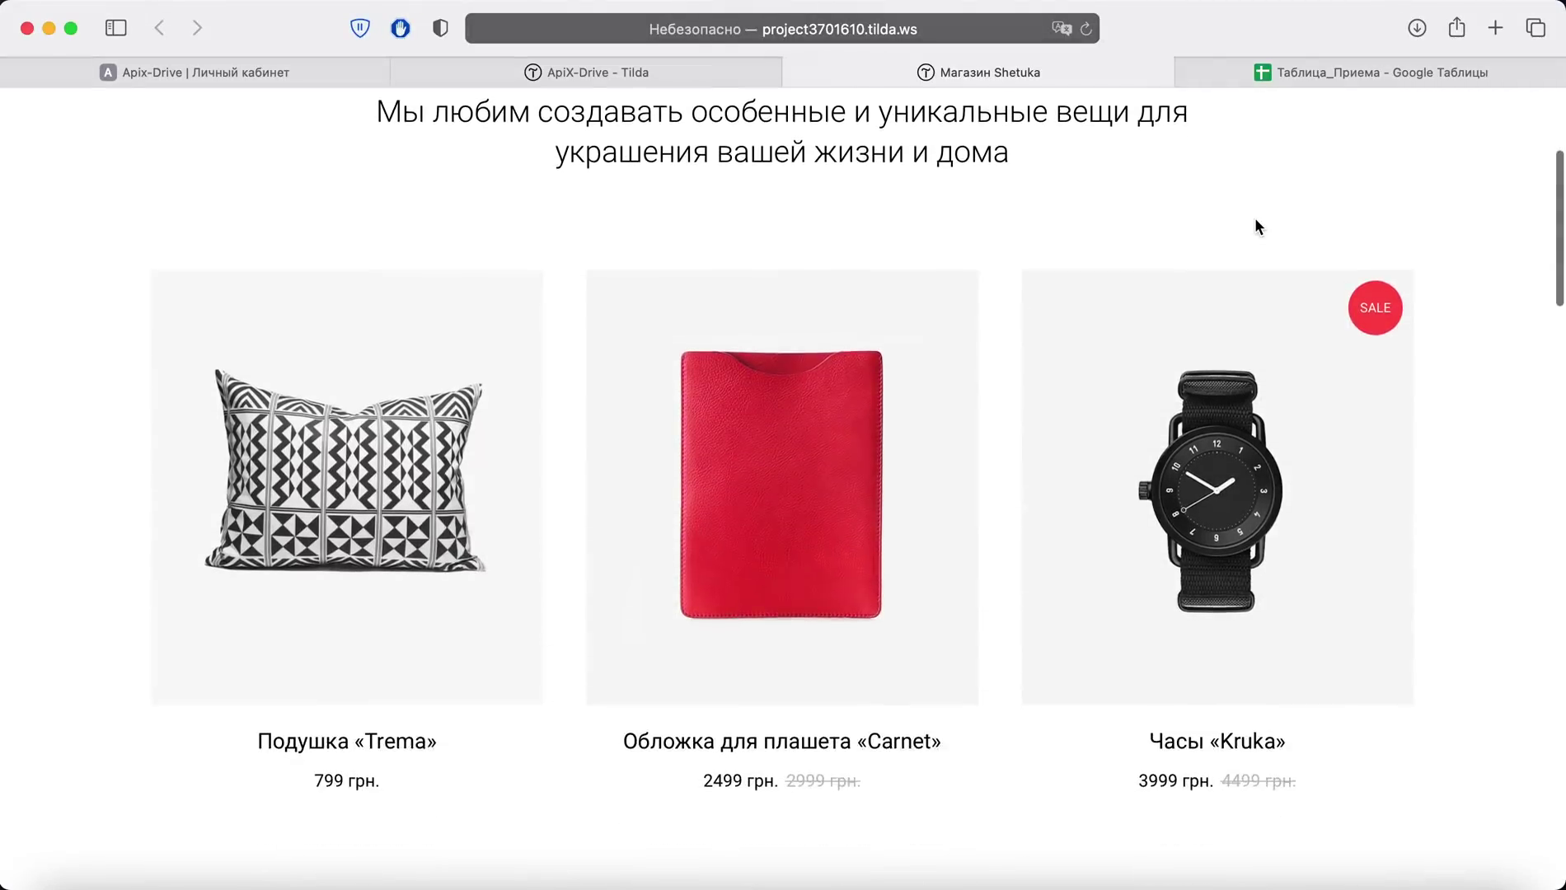
# Step: Add the Carnet tablet cover and the Kruka watch to the cart, raising the watch quantity to four
pyautogui.scroll(-1, 1253, 218)
pyautogui.click(811, 387)
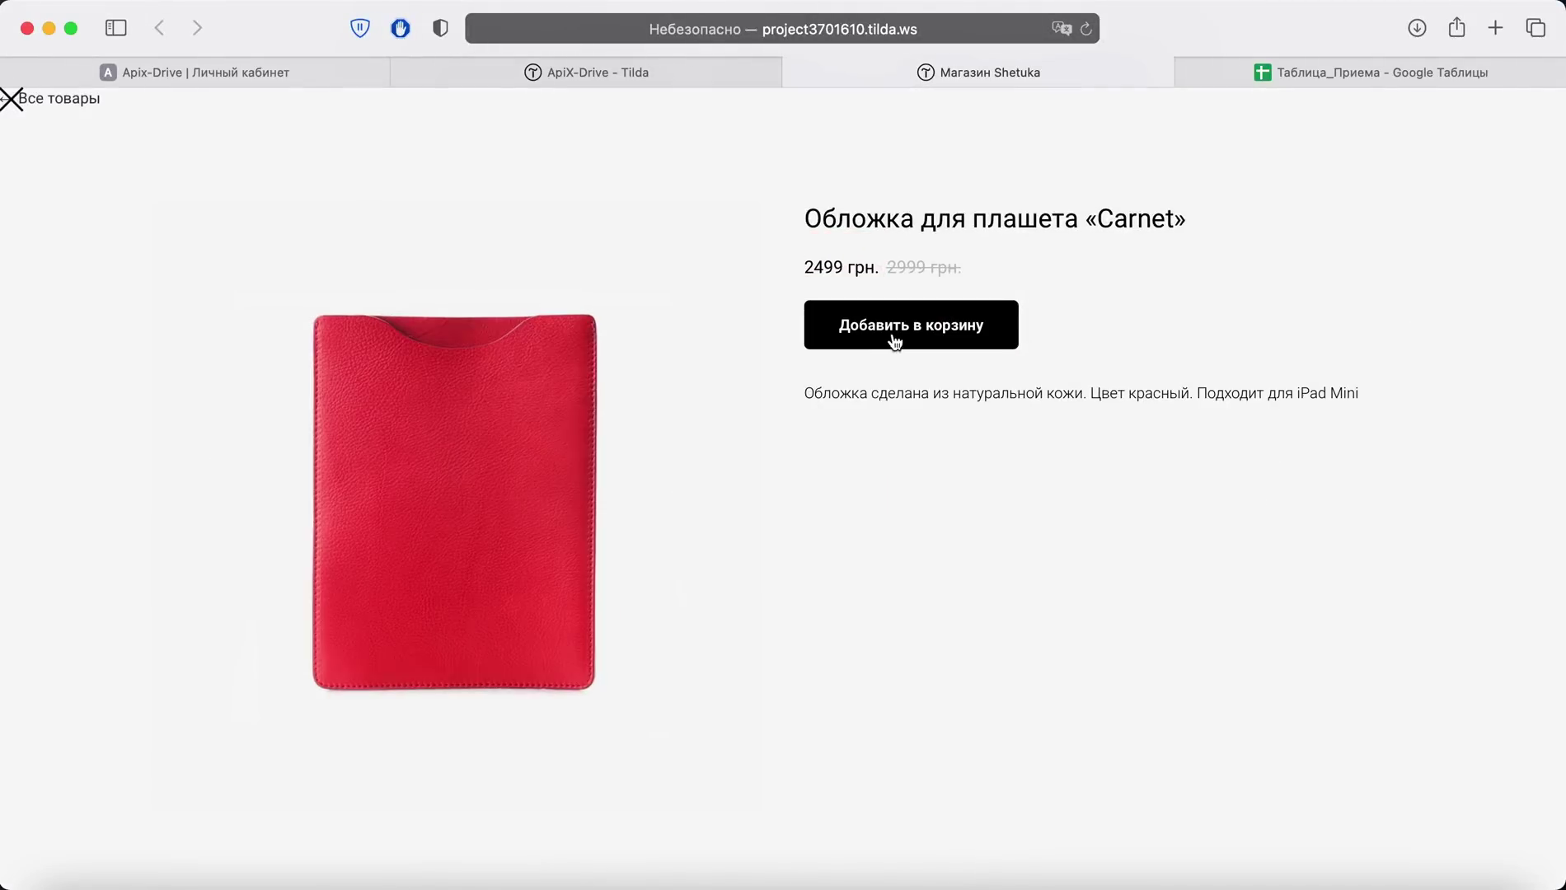
pyautogui.click(894, 334)
pyautogui.click(1530, 121)
pyautogui.click(1247, 407)
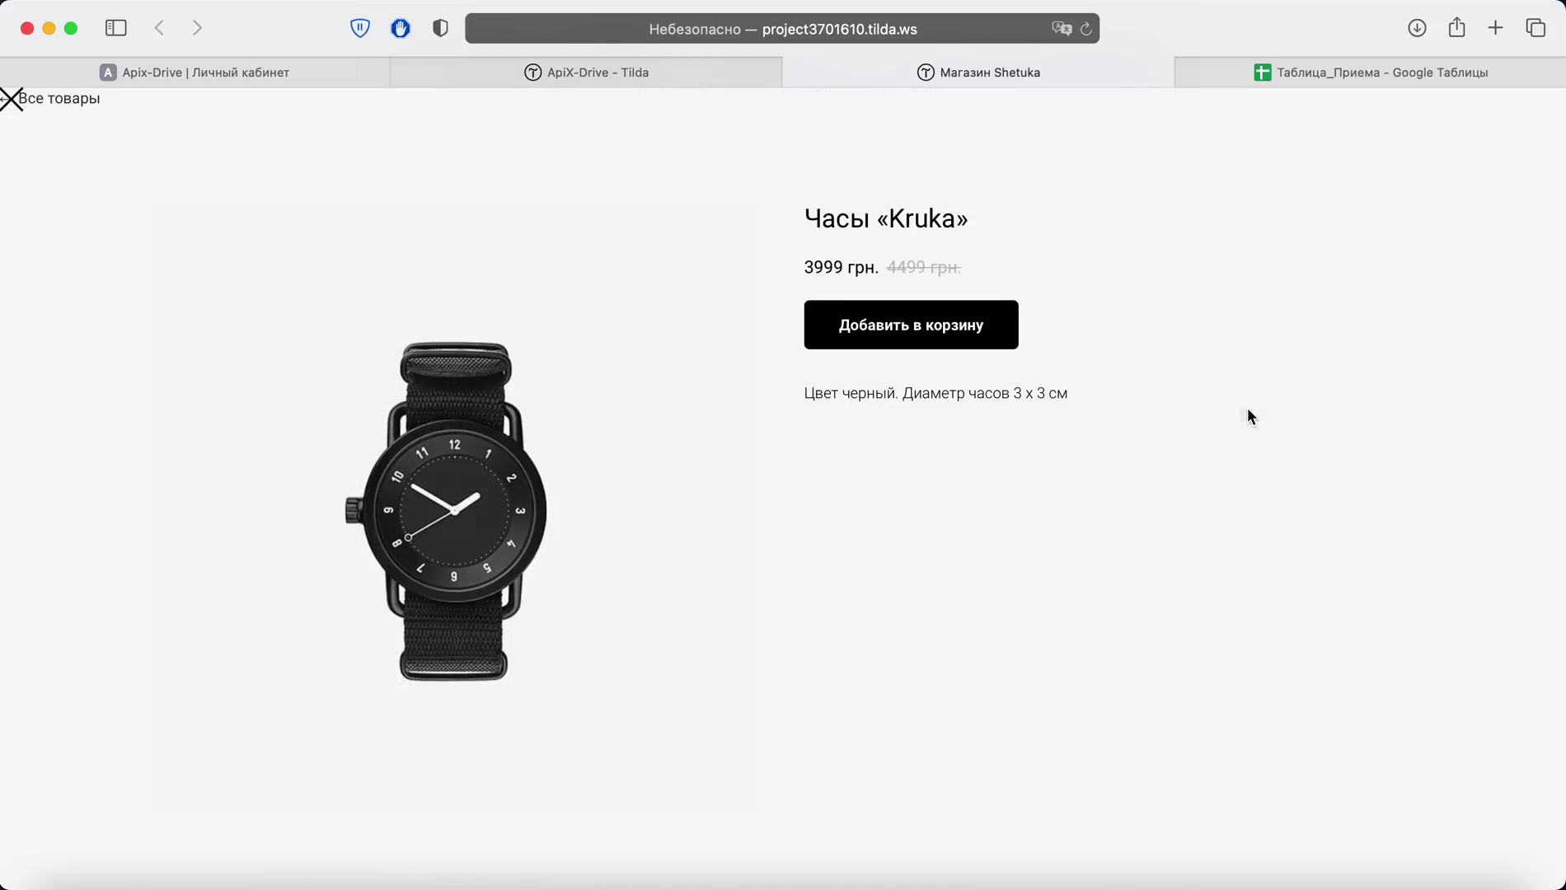
pyautogui.click(927, 336)
pyautogui.click(868, 431)
pyautogui.click(869, 430)
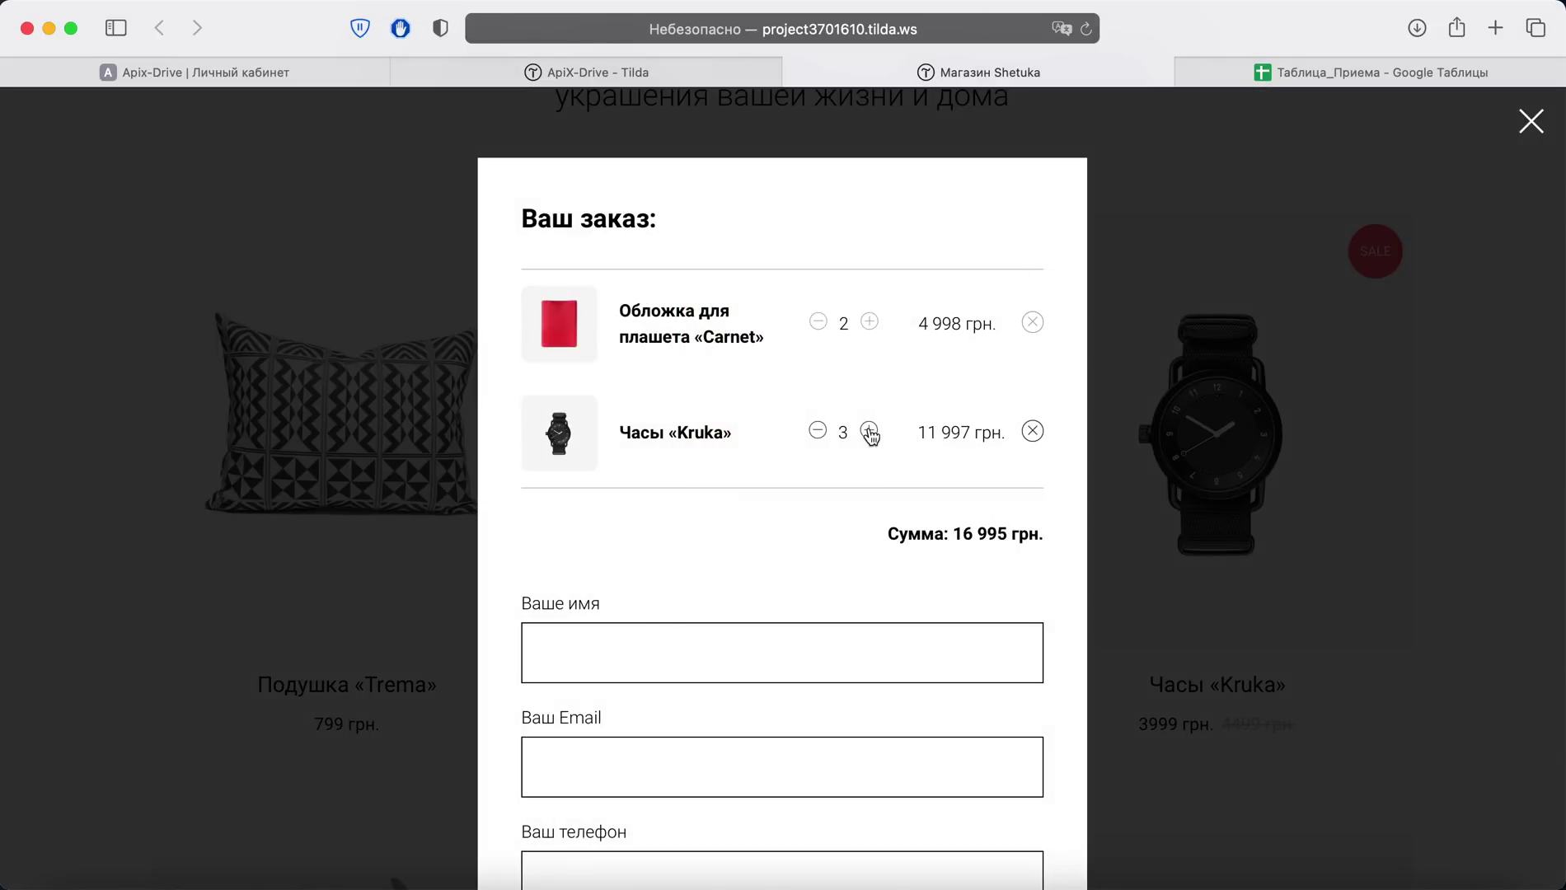
pyautogui.click(868, 431)
pyautogui.click(647, 635)
# Step: Enter the buyer's name, e-mail and phone, submit the order, and check the spreadsheet
pyautogui.write('ApiX-Drive')
pyautogui.press('Tab')
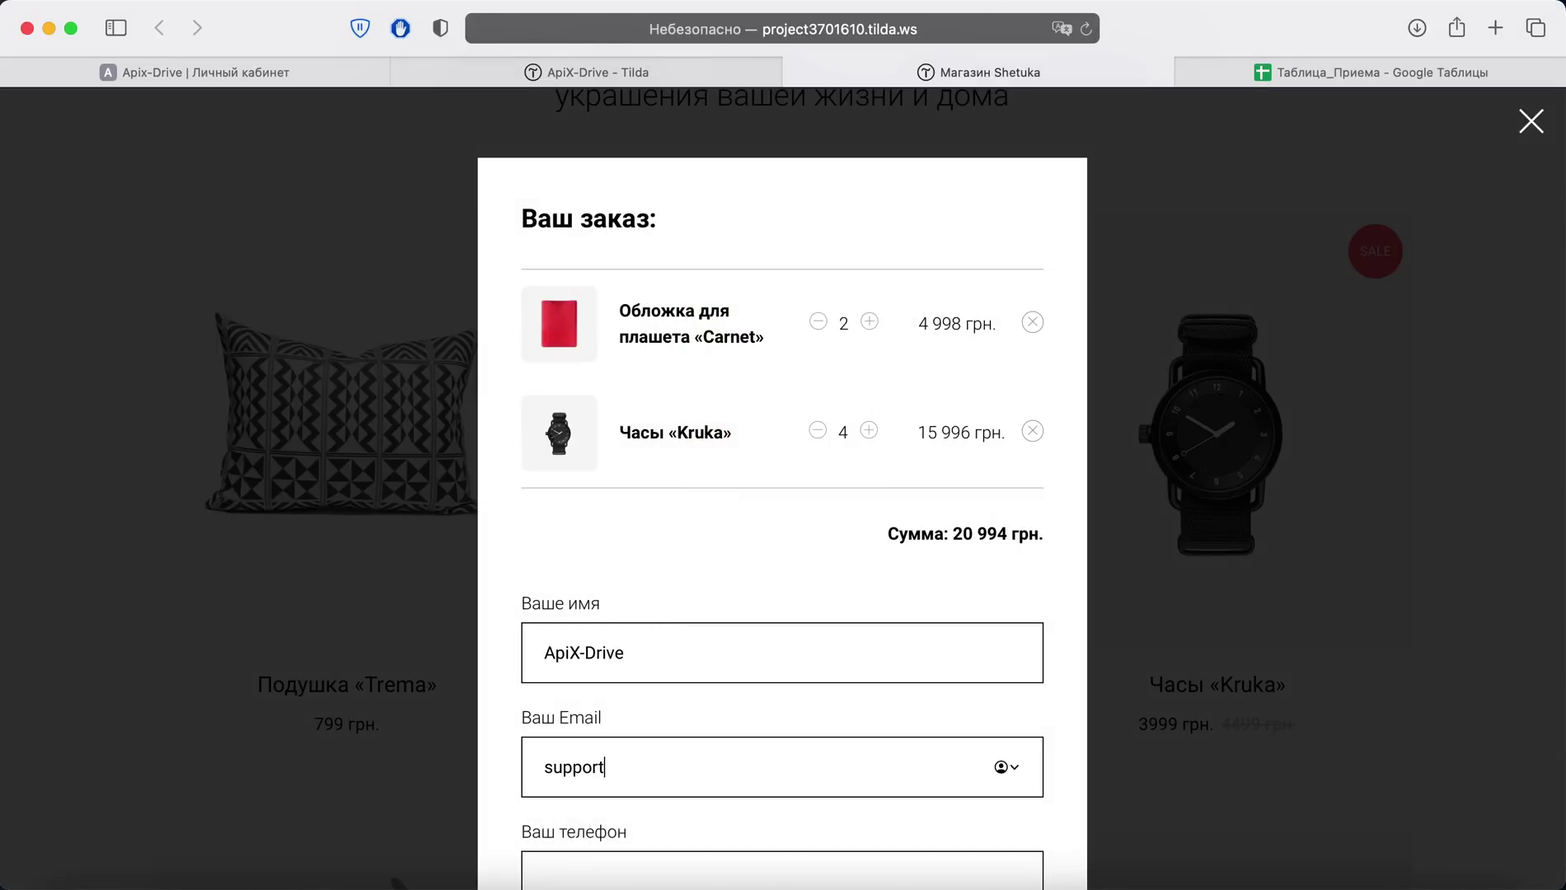
pyautogui.press('Tab')
pyautogui.write('+38067')
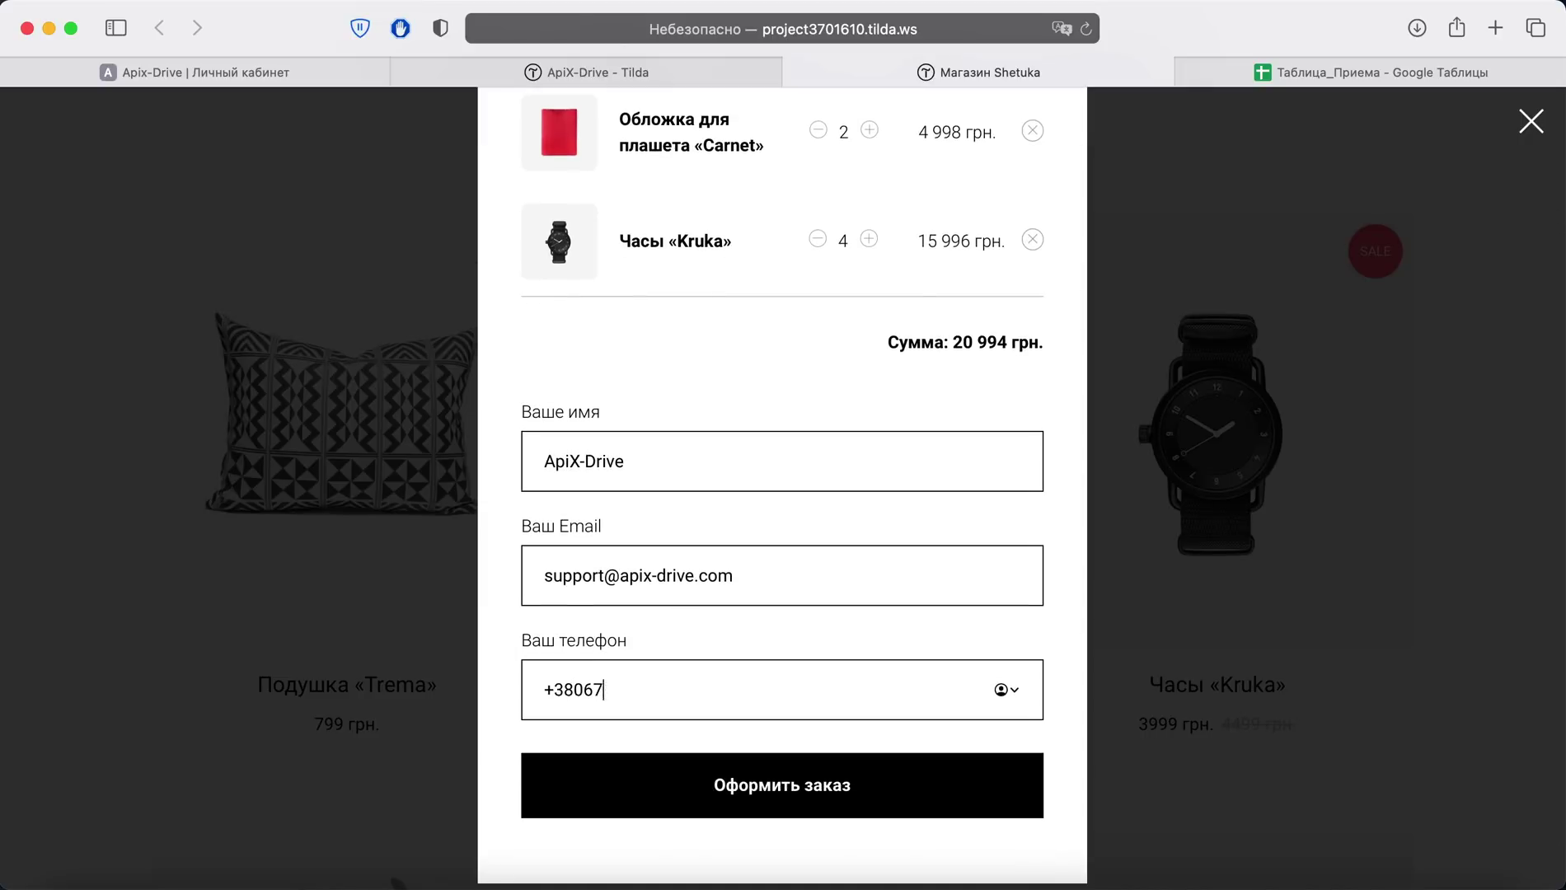
pyautogui.write('0000001')
pyautogui.click(776, 786)
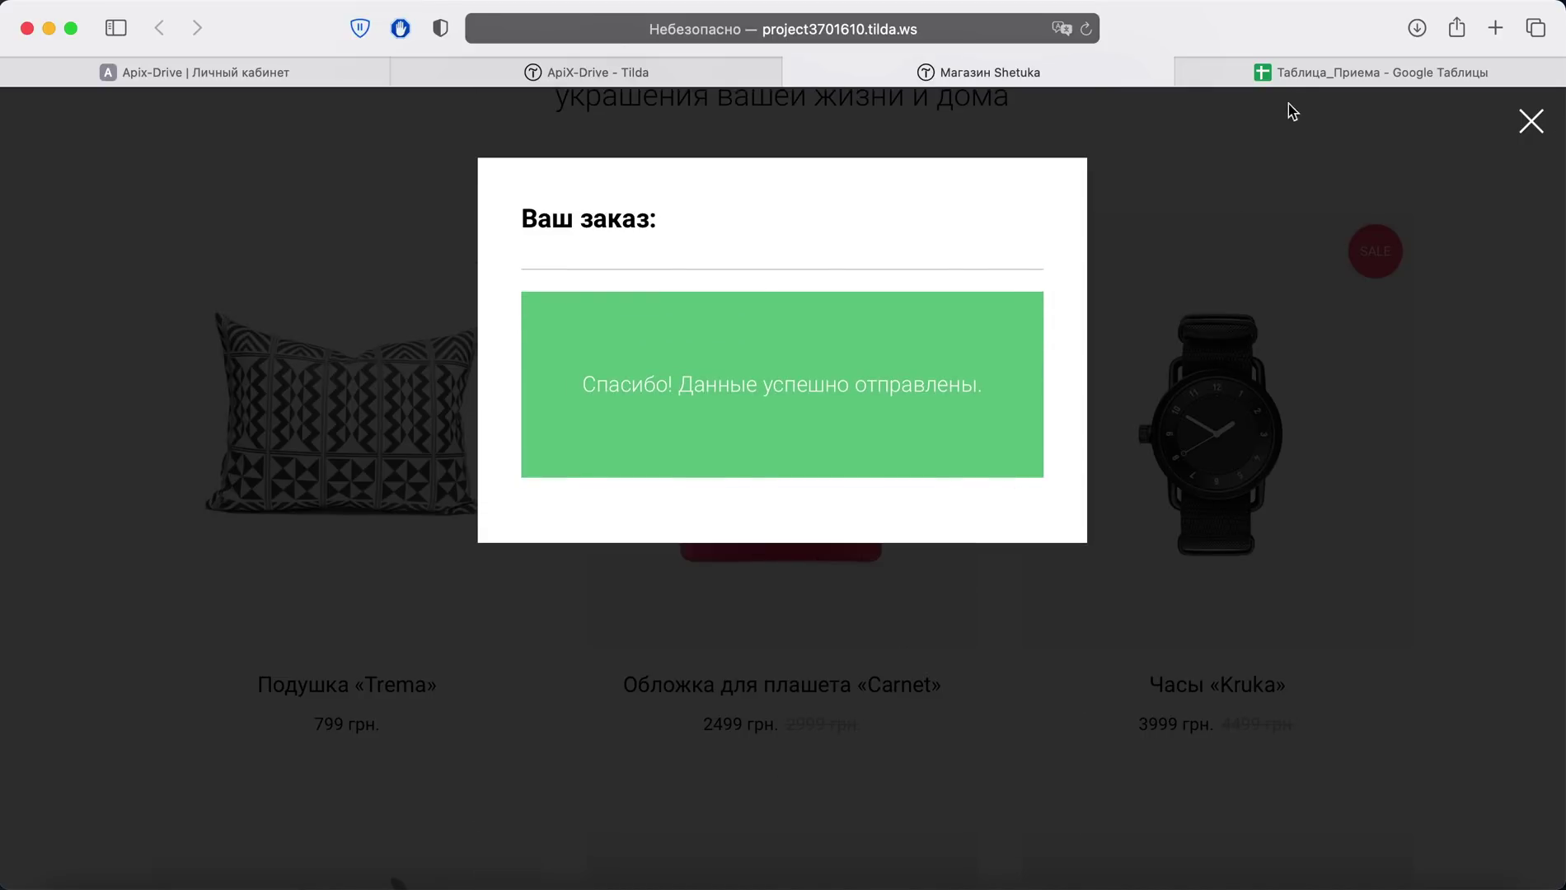
pyautogui.click(1298, 74)
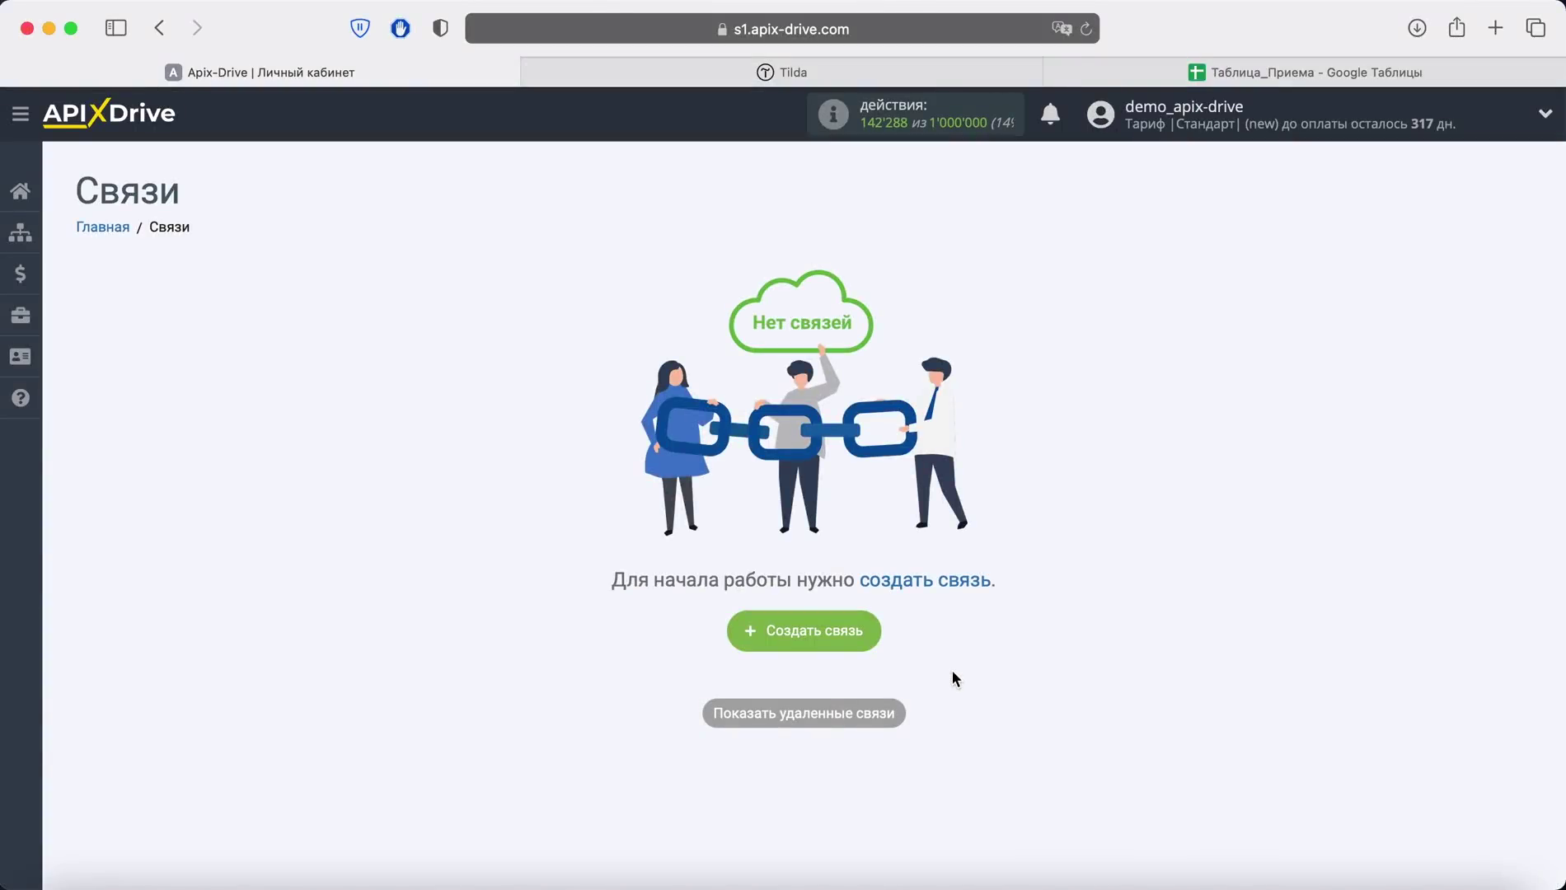
# Step: Create a new connection and choose Tilda from the source system list
pyautogui.click(865, 649)
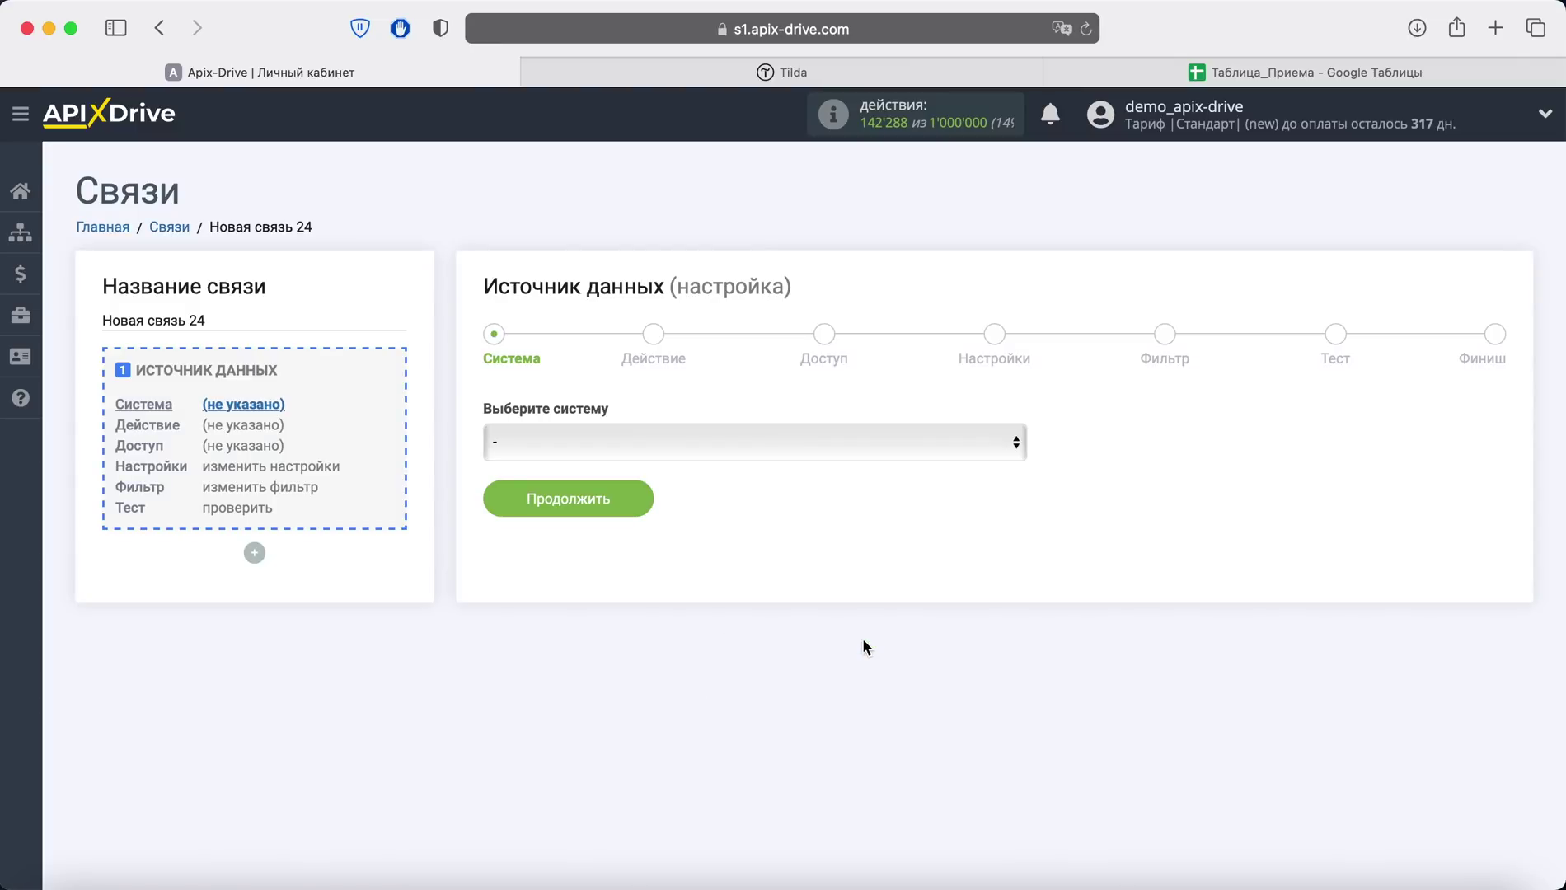
pyautogui.click(737, 437)
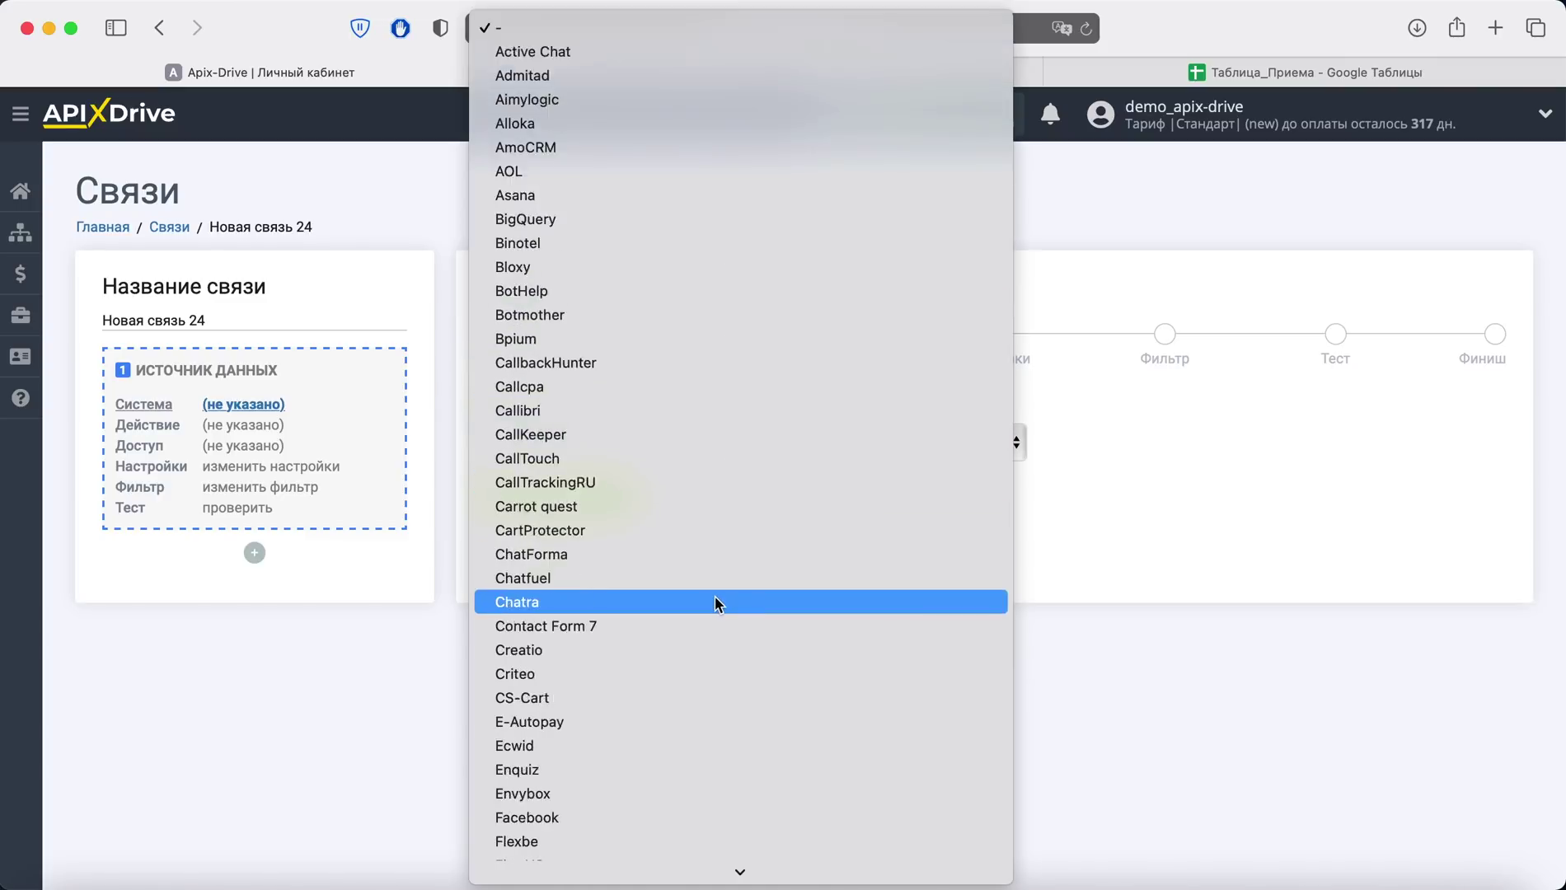
pyautogui.scroll(-5, 715, 604)
pyautogui.scroll(-5, 713, 600)
pyautogui.scroll(-5, 714, 597)
pyautogui.scroll(-5, 714, 595)
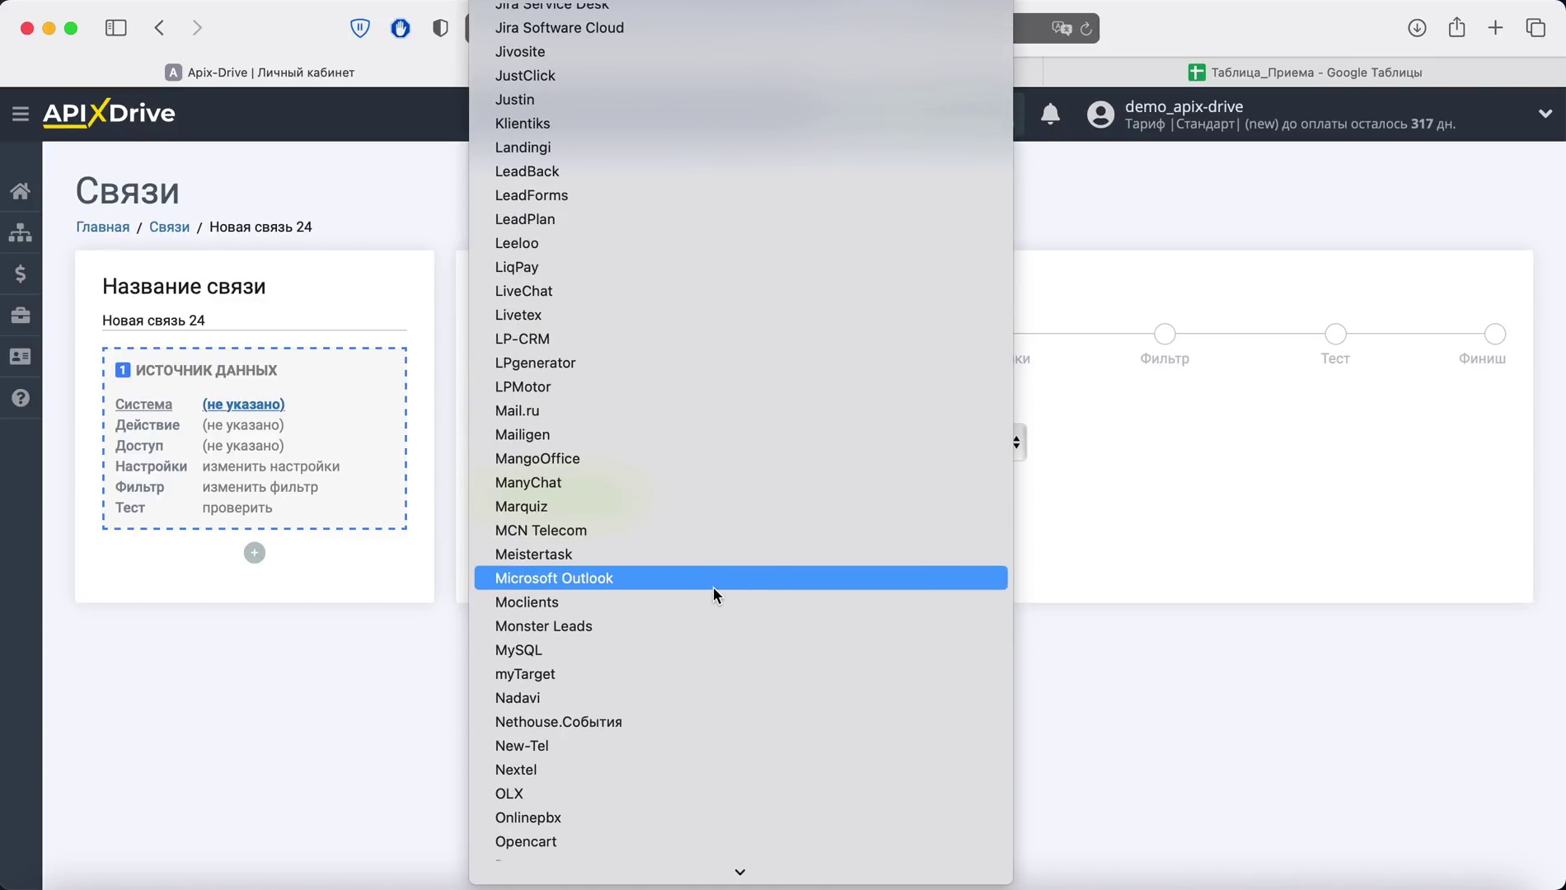
pyautogui.scroll(-5, 713, 587)
pyautogui.scroll(-5, 713, 586)
pyautogui.scroll(-5, 713, 586)
pyautogui.scroll(-3, 713, 587)
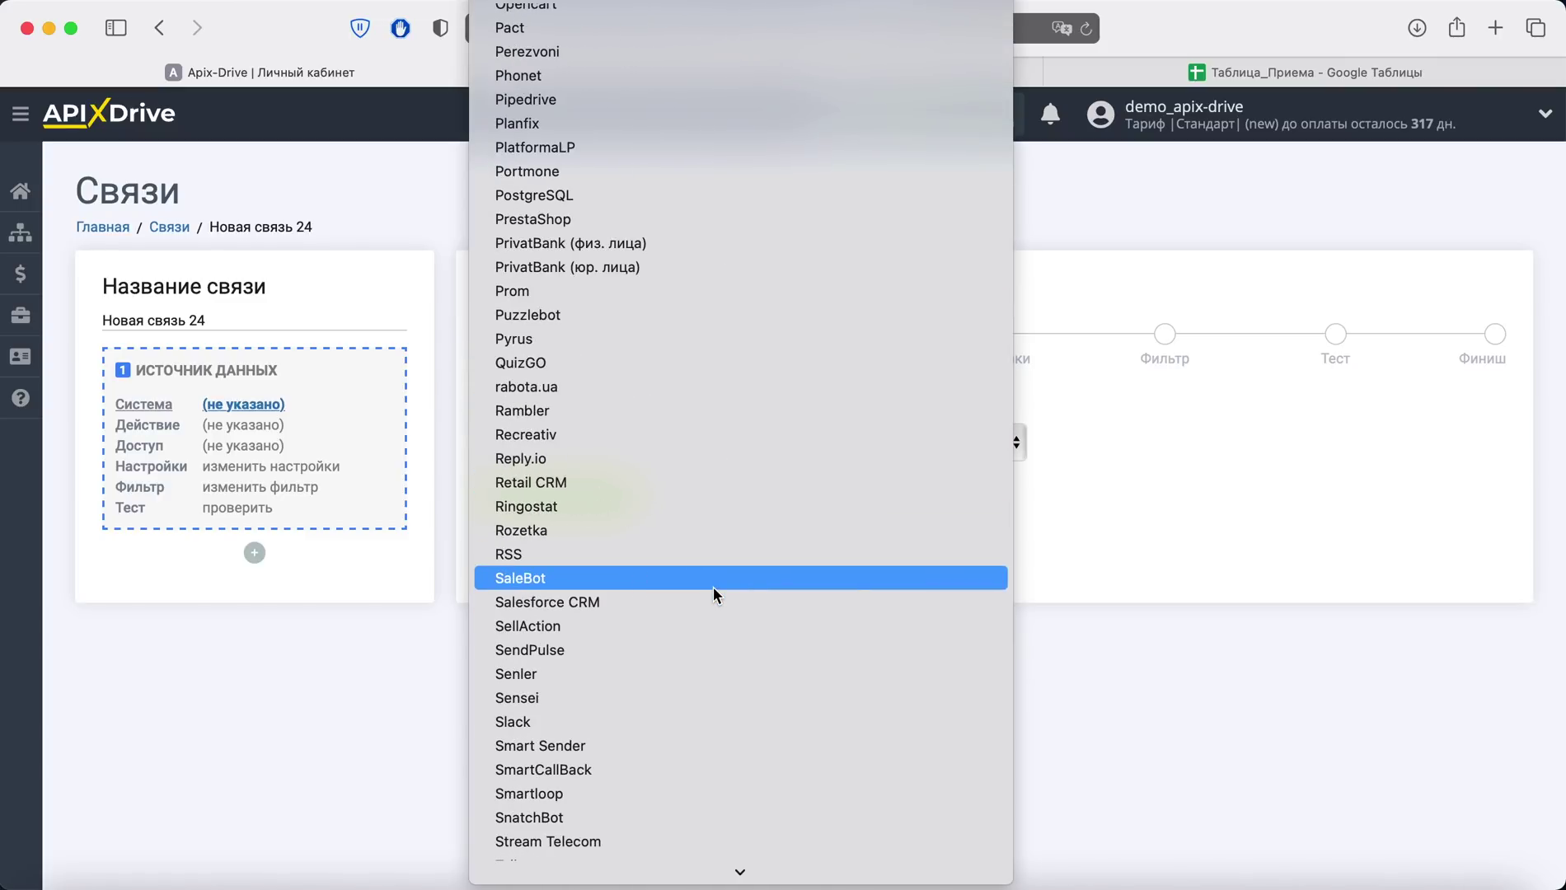
pyautogui.scroll(-5, 713, 587)
pyautogui.click(601, 579)
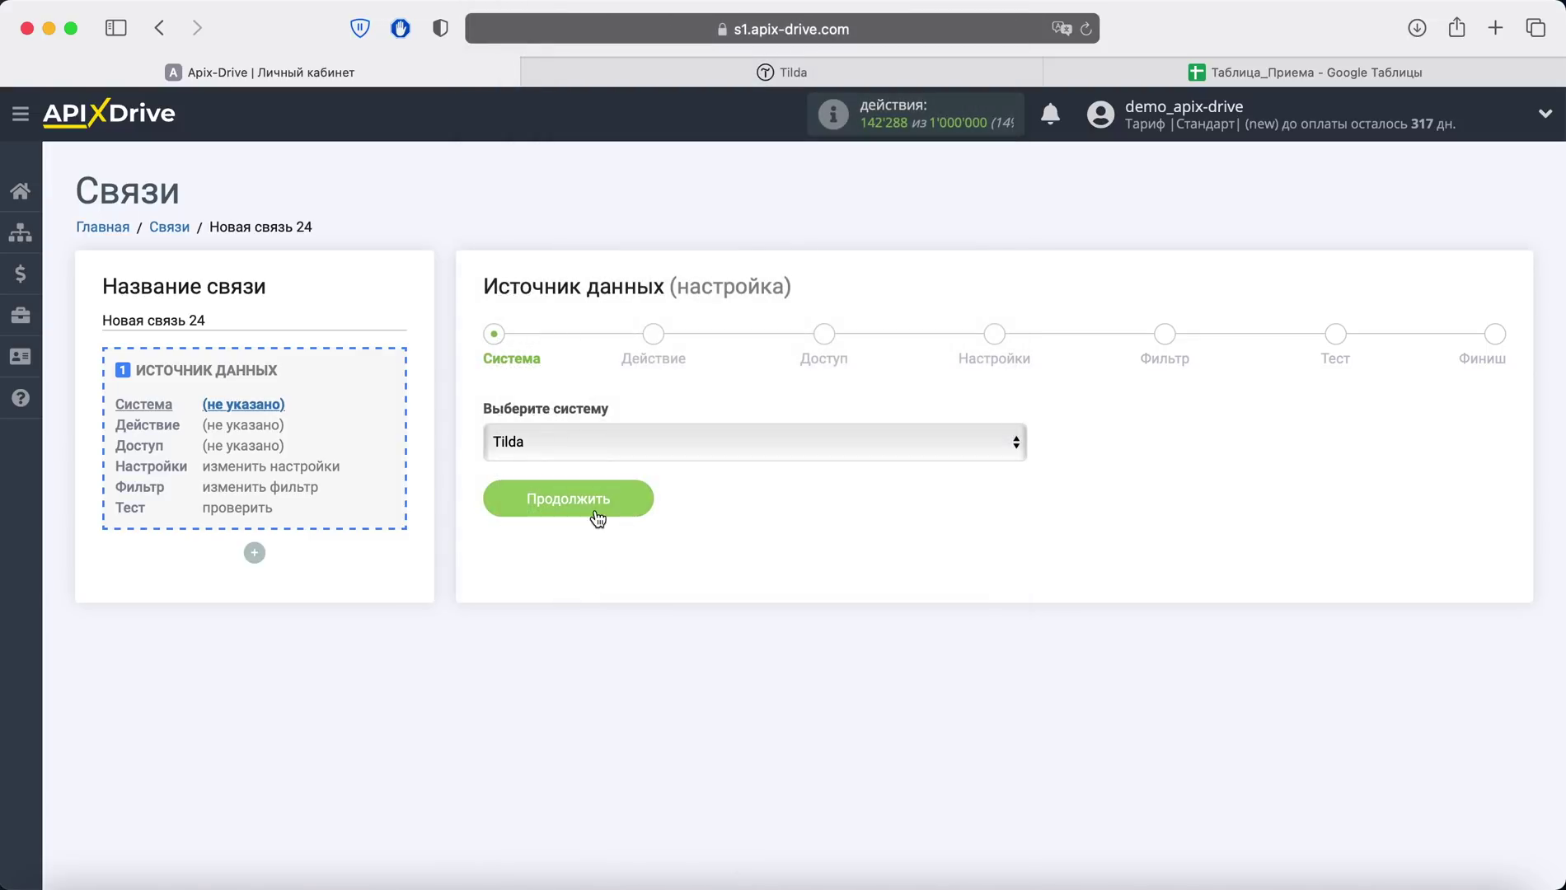
pyautogui.click(597, 518)
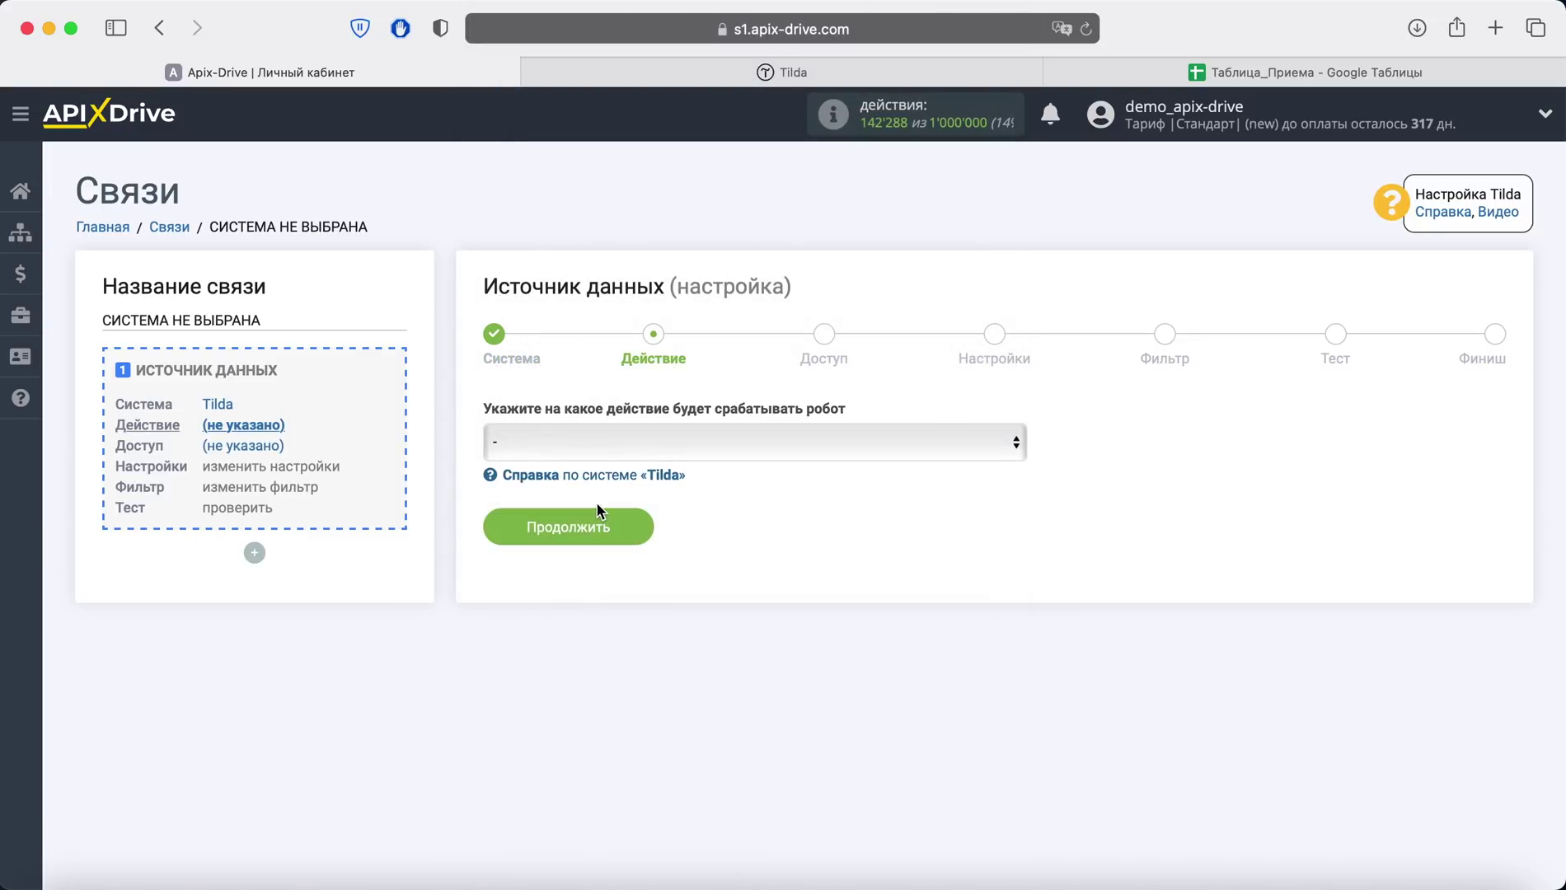
# Step: Set the trigger to receiving data from forms, then connect and save a Tilda account
pyautogui.click(688, 451)
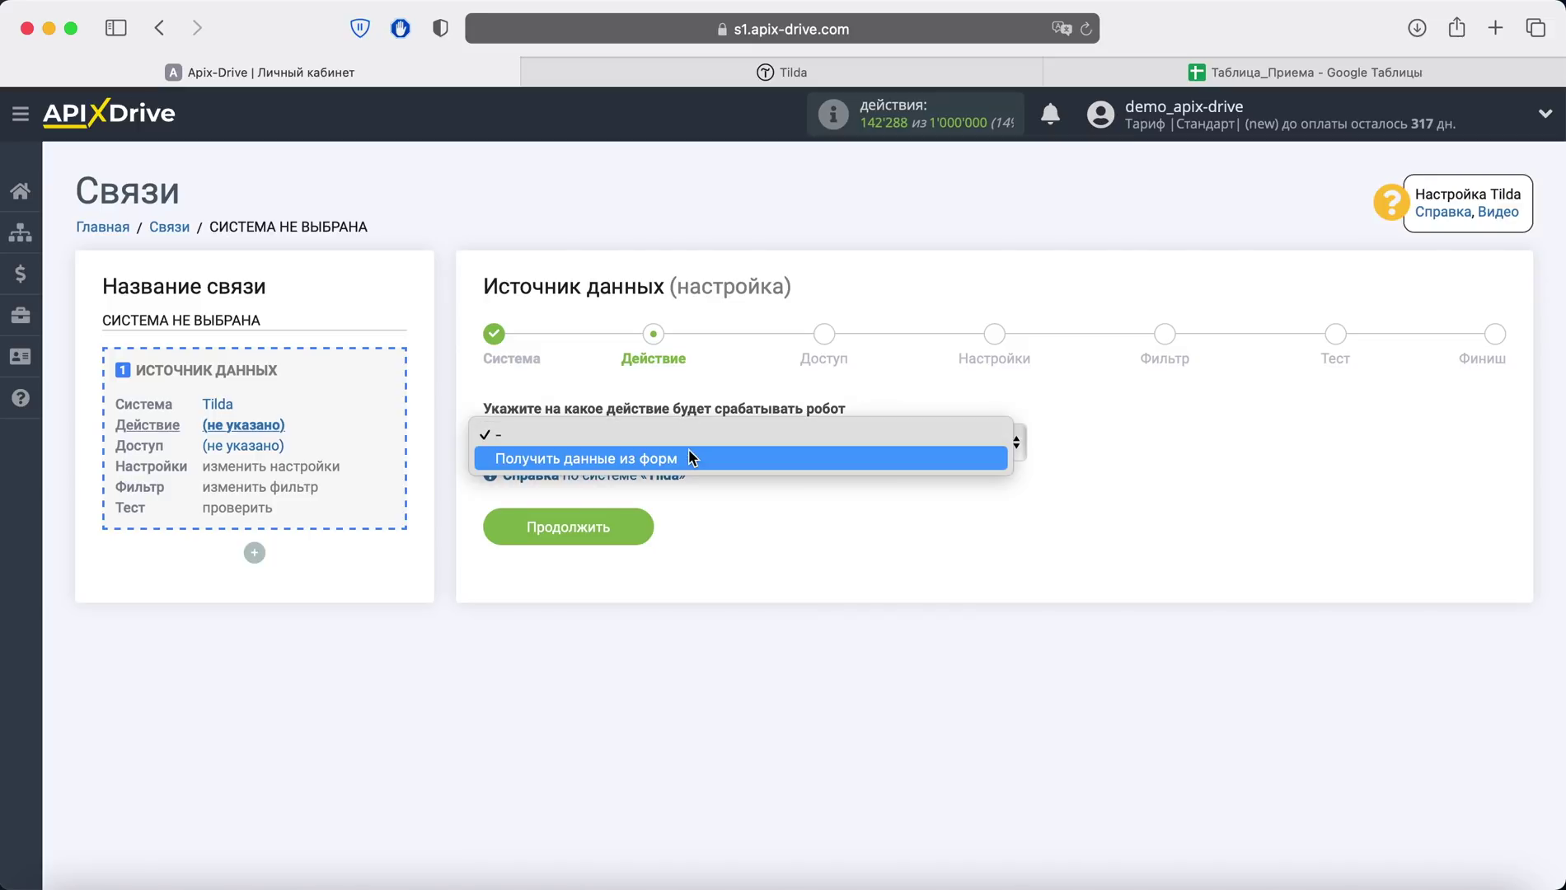
pyautogui.click(690, 458)
pyautogui.click(645, 527)
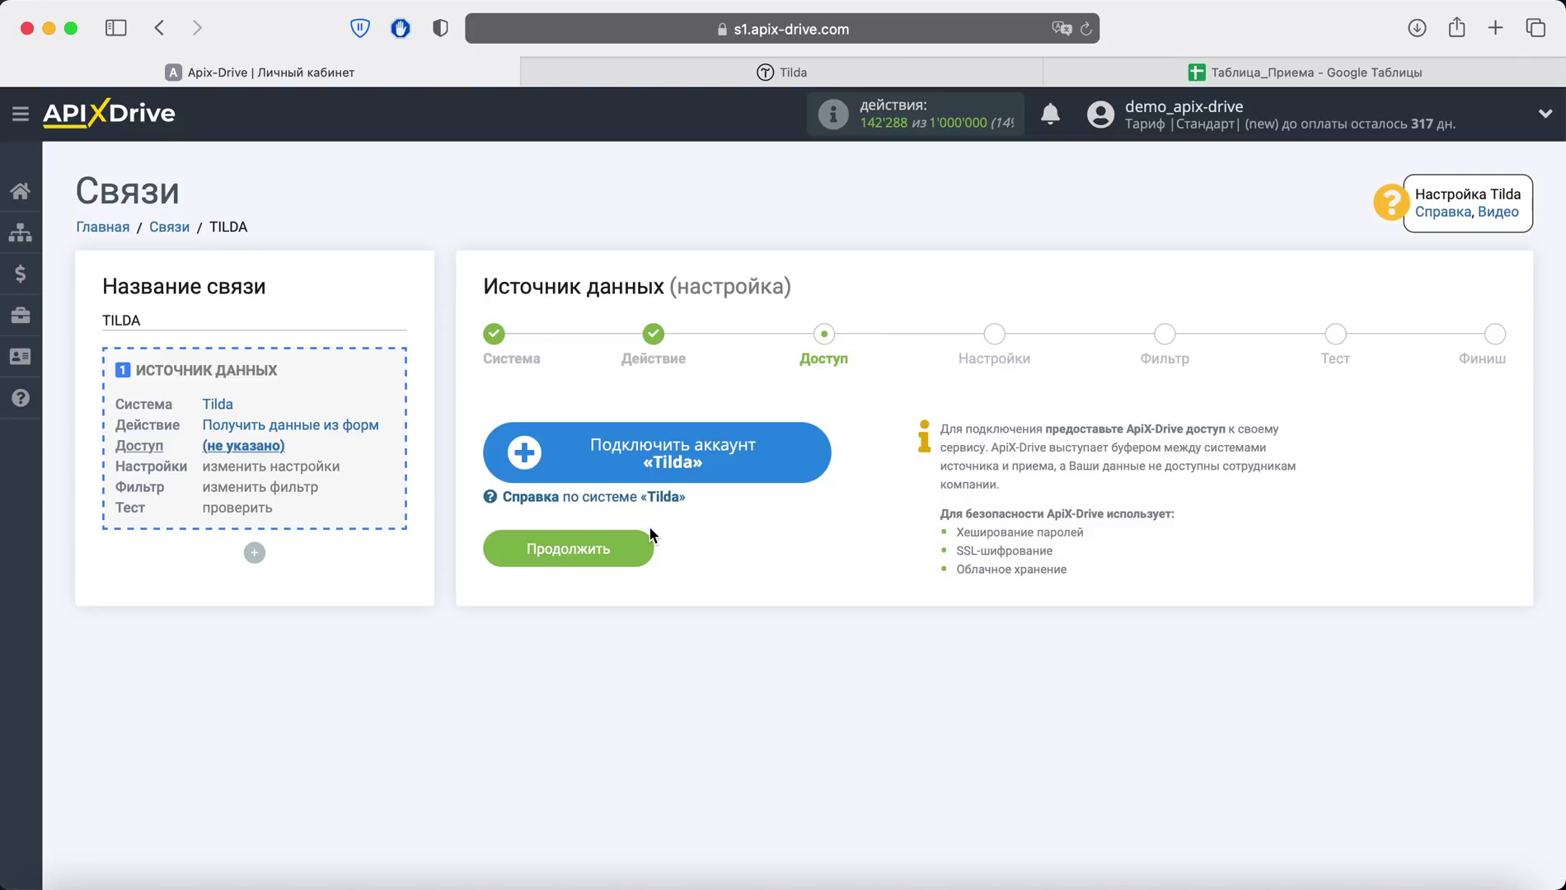
pyautogui.click(618, 473)
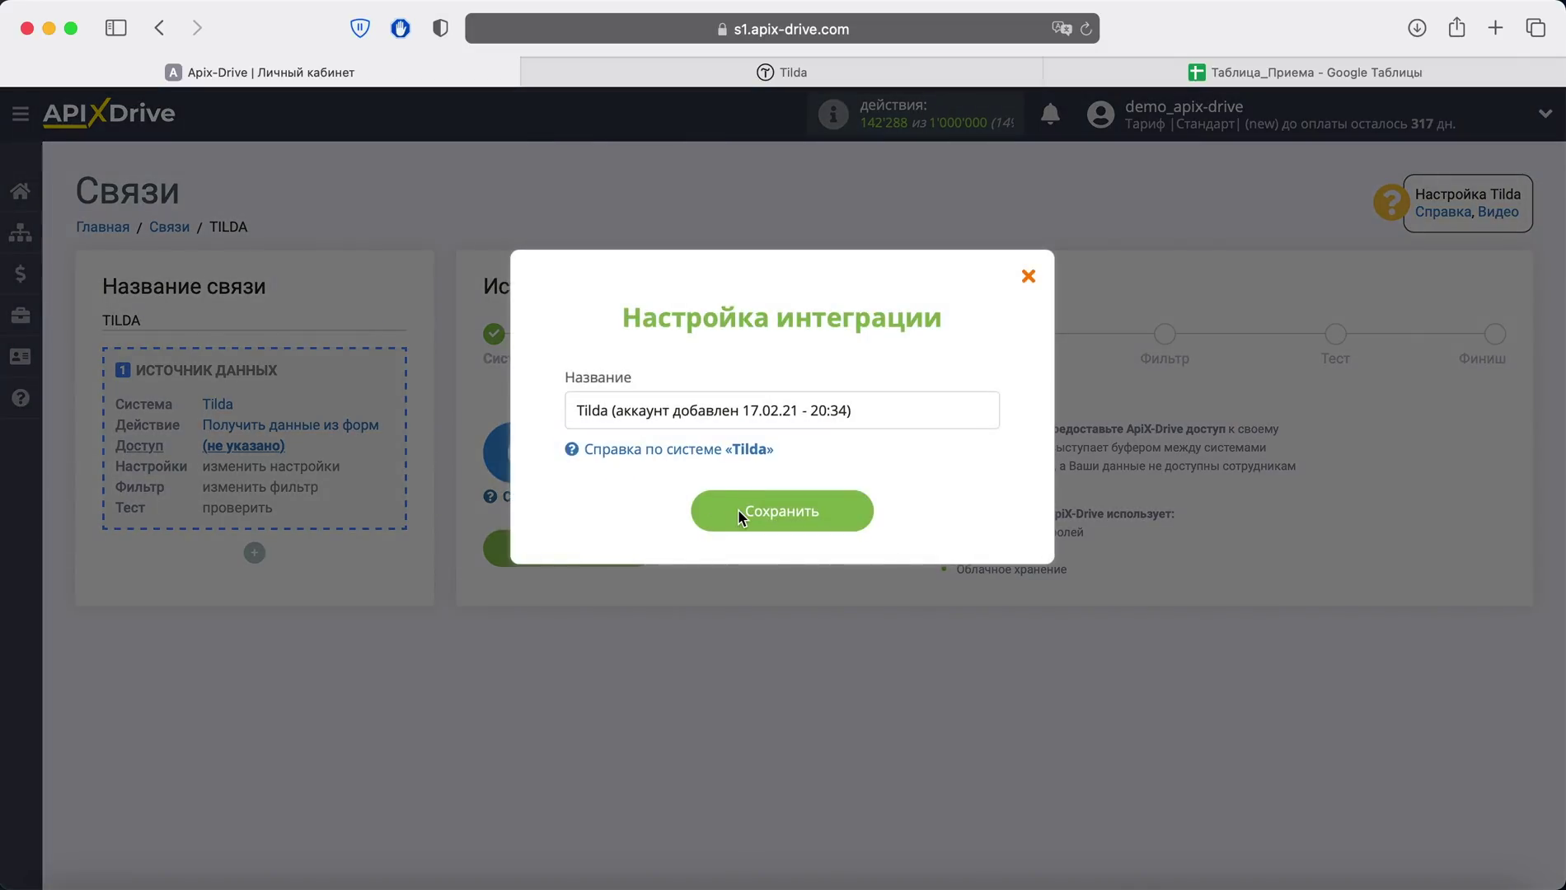
pyautogui.click(738, 510)
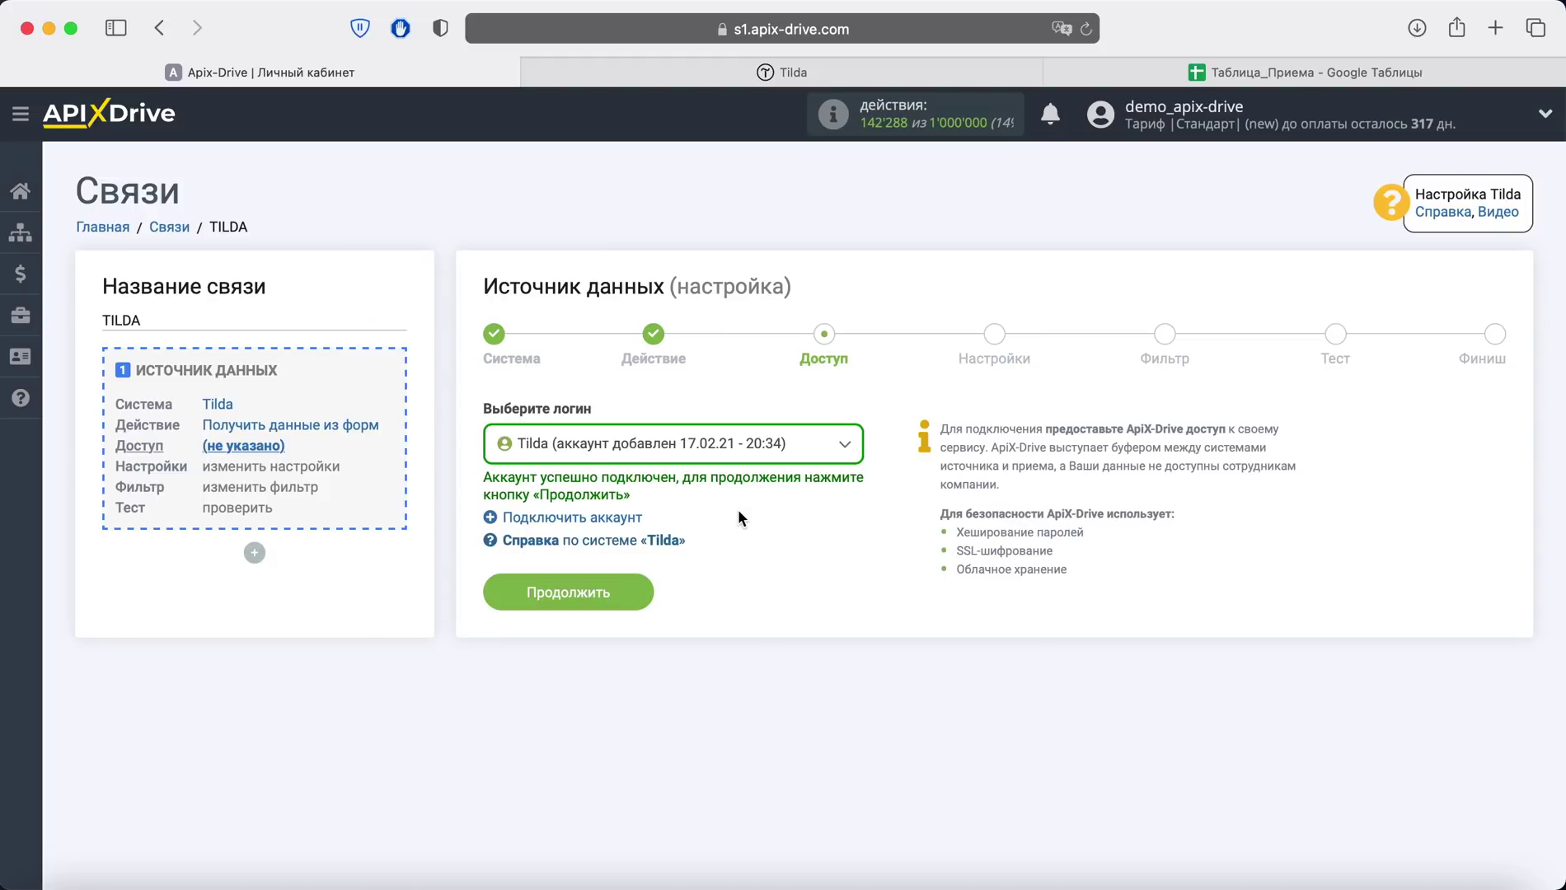
pyautogui.click(639, 587)
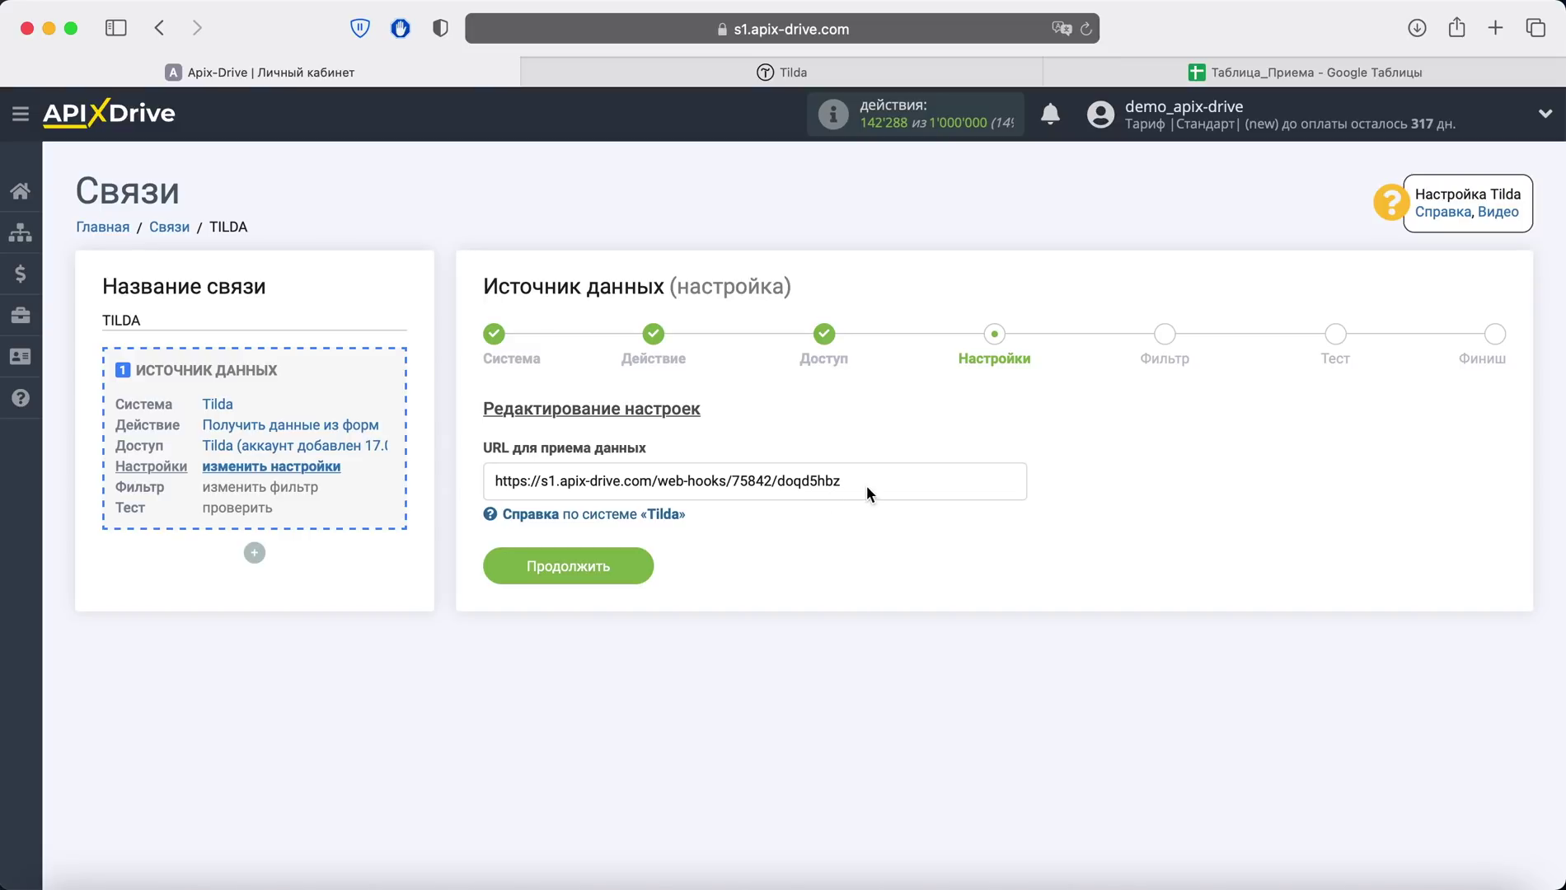
# Step: Copy the generated webhook URL
pyautogui.moveTo(866, 486); pyautogui.dragTo(490, 480)
pyautogui.rightClick(521, 478)
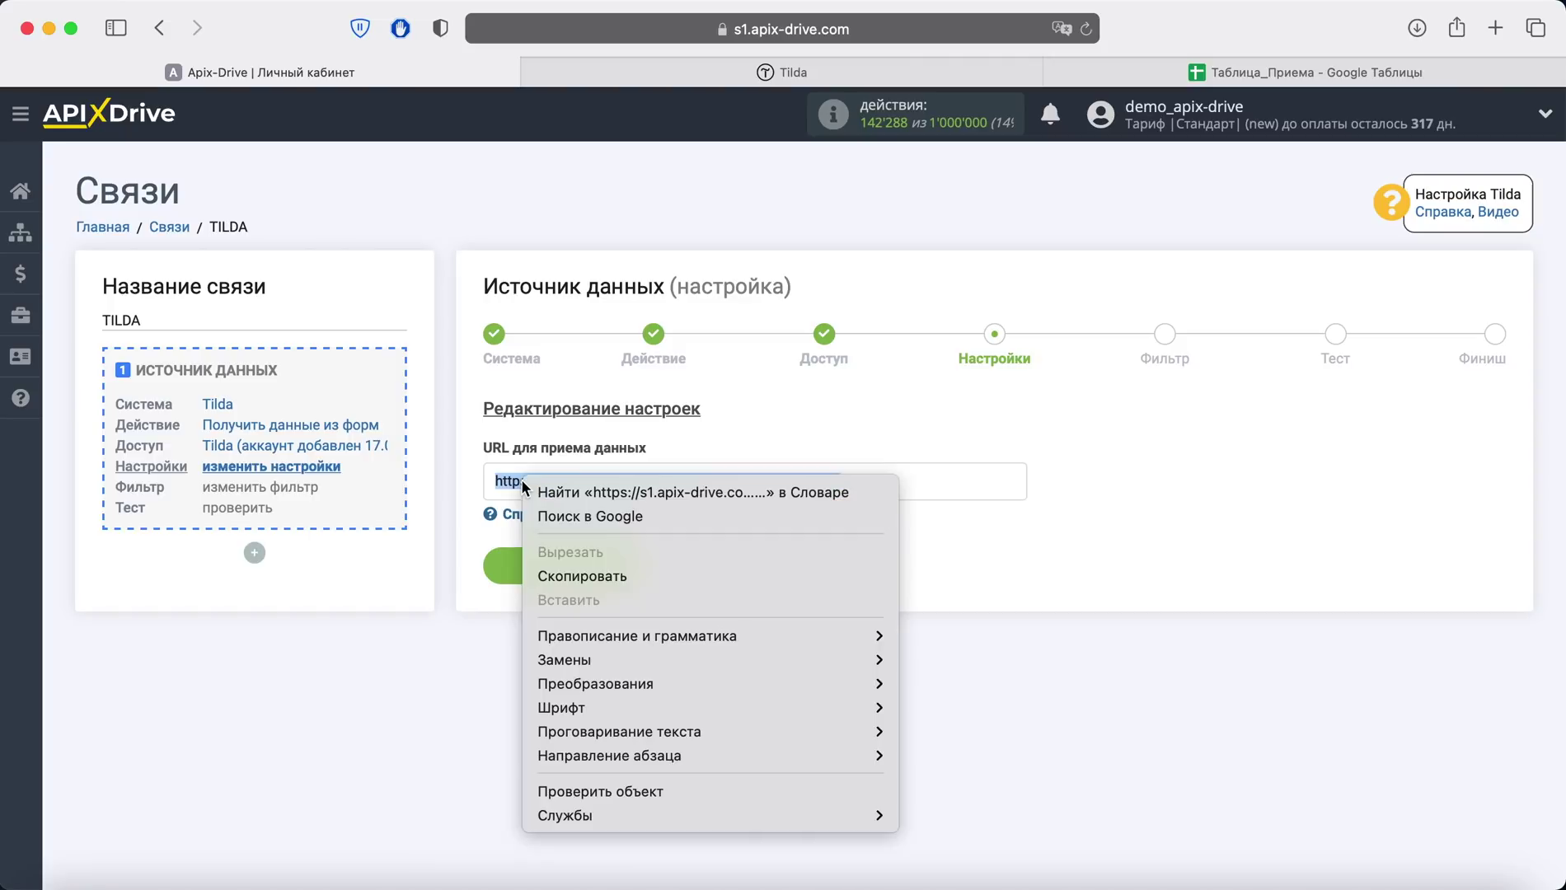
pyautogui.click(576, 575)
# Step: Open the ApiX-Drive site's settings in Tilda and go to the forms services list
pyautogui.click(669, 70)
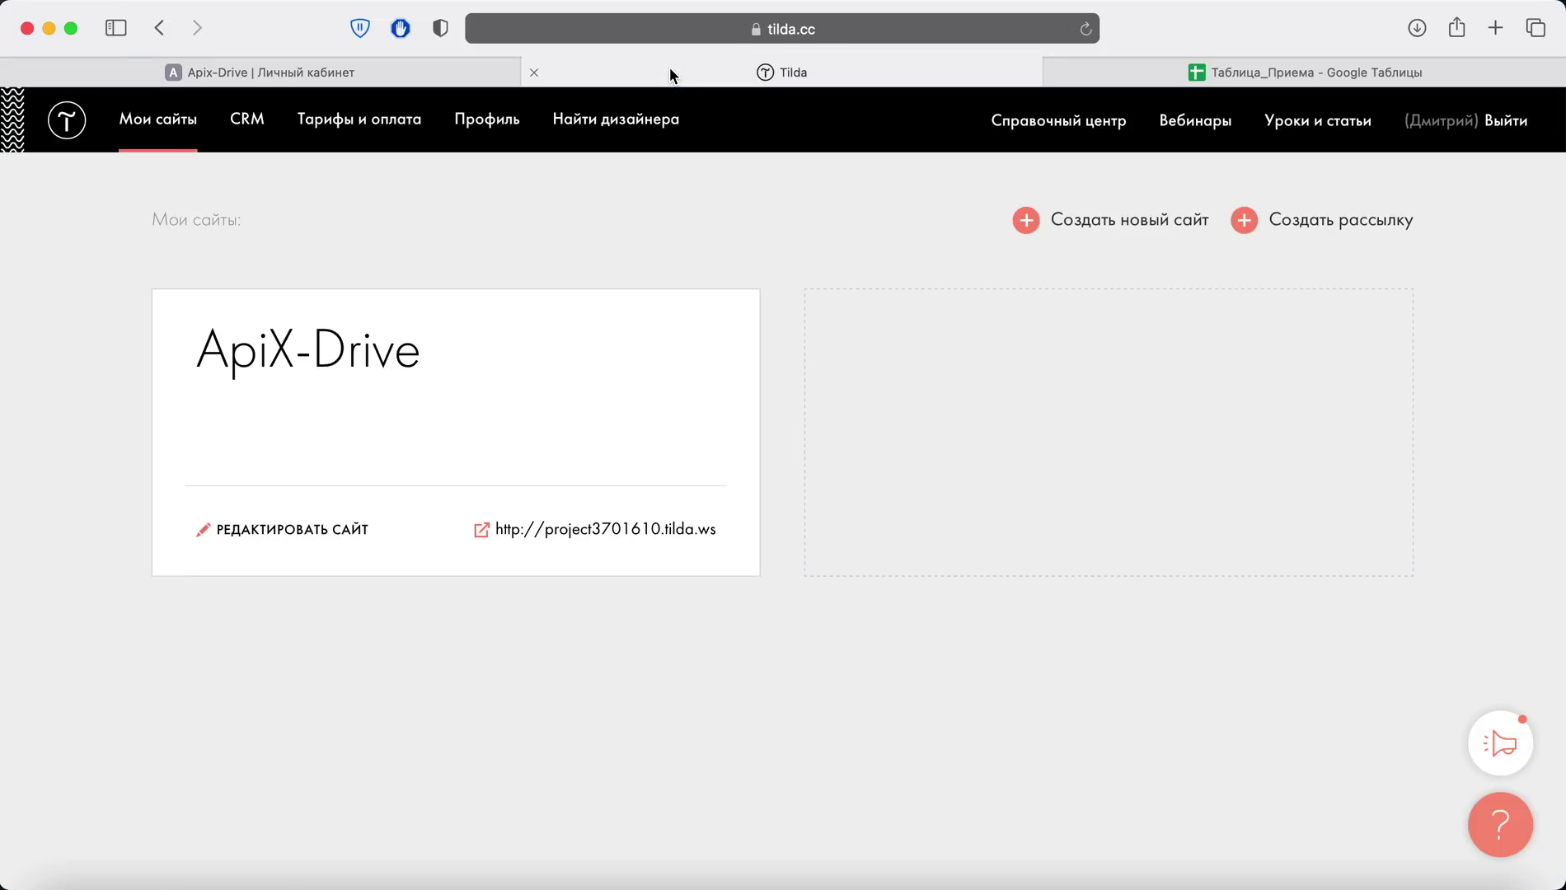
pyautogui.click(298, 524)
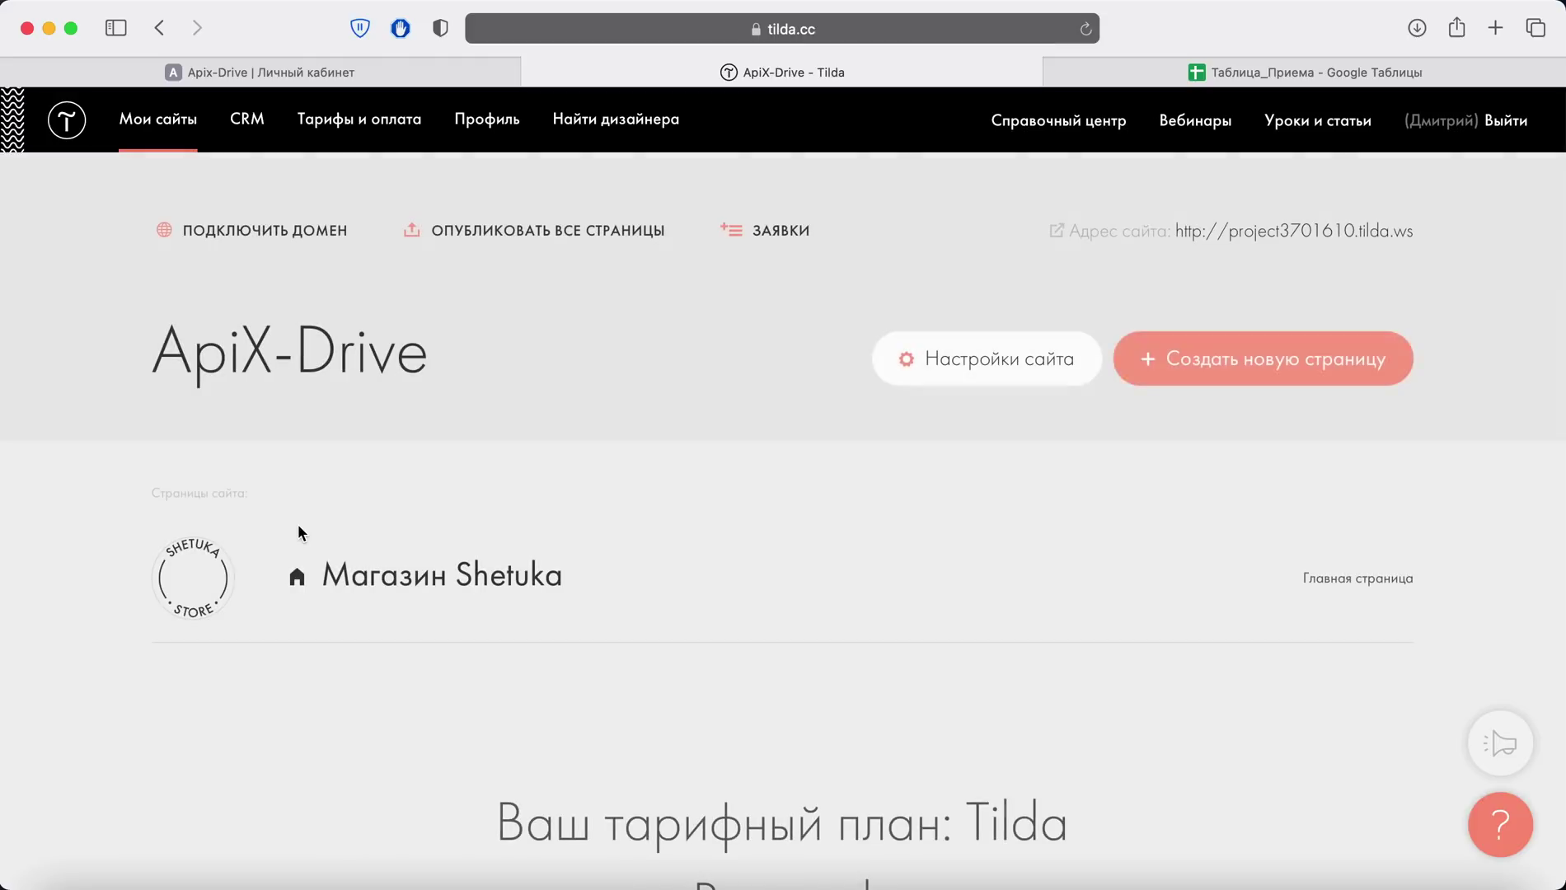
pyautogui.click(1000, 359)
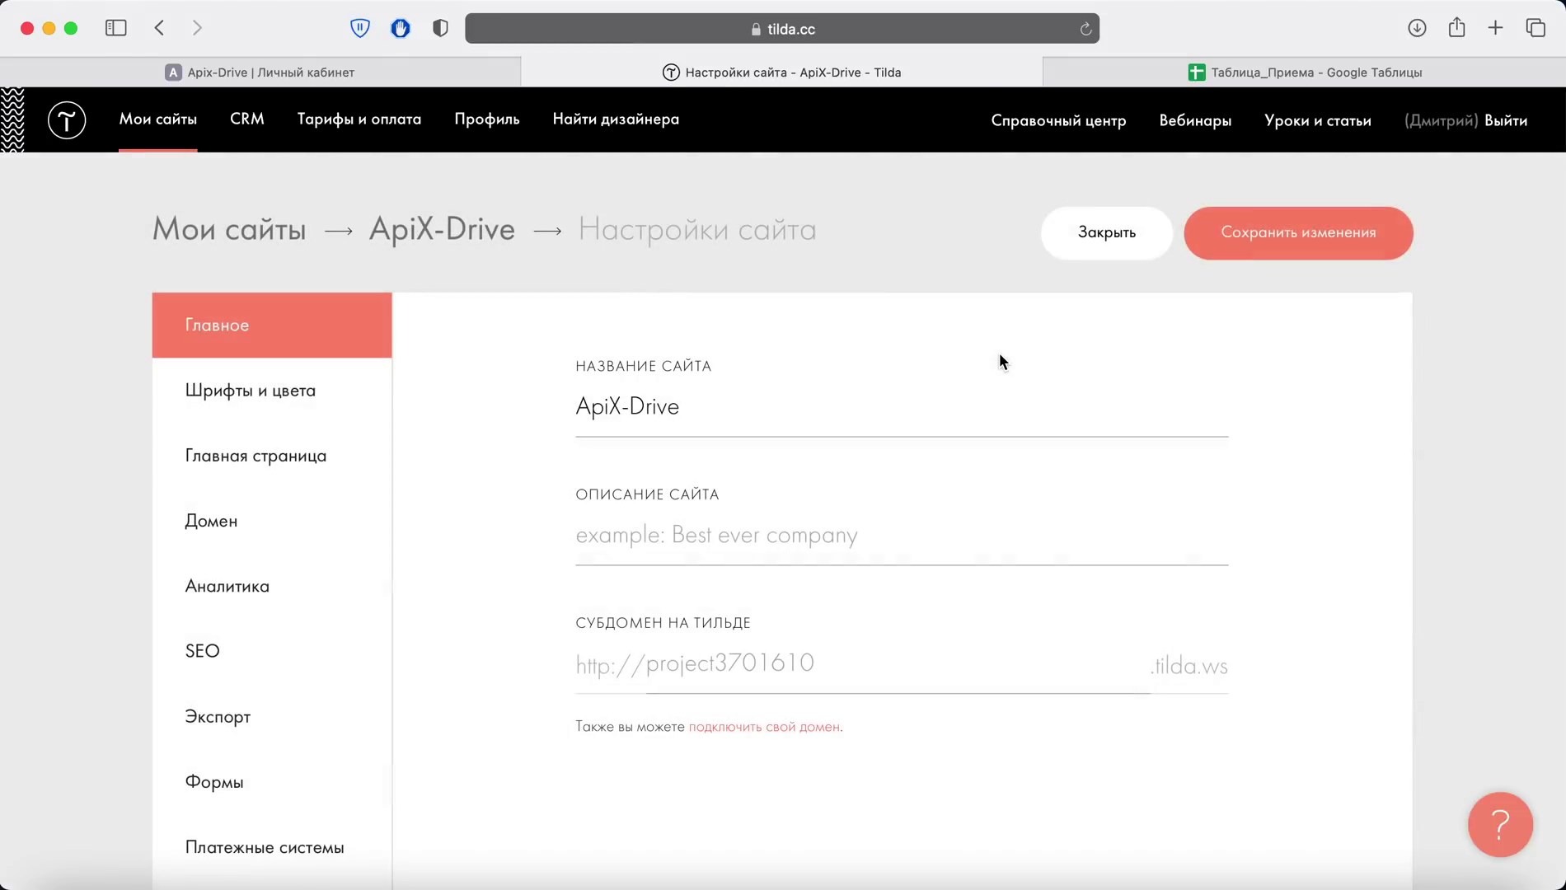
pyautogui.click(239, 779)
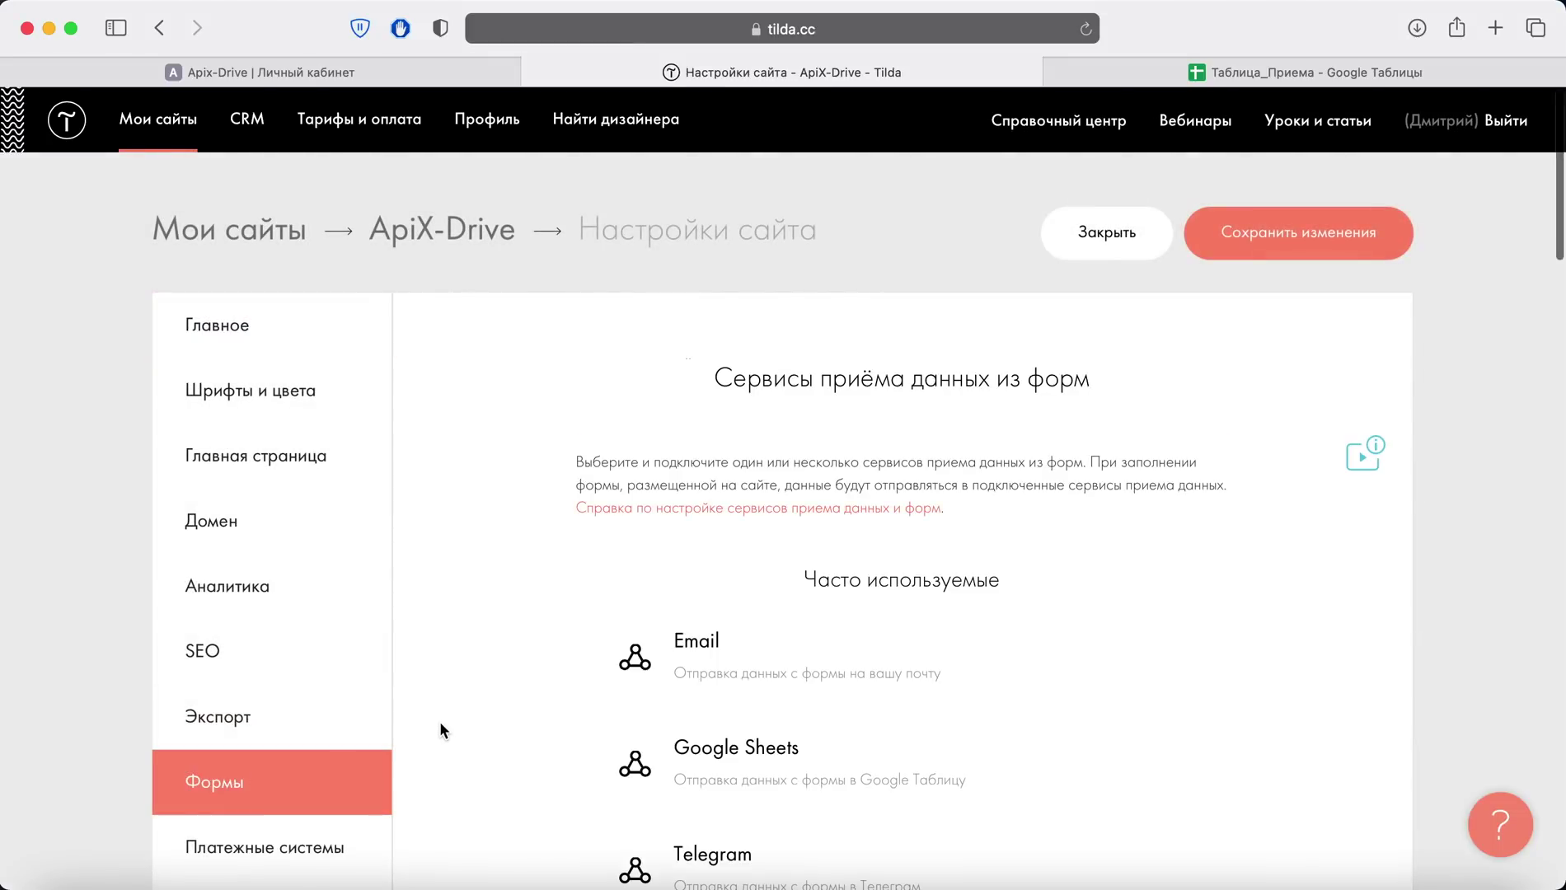
pyautogui.scroll(-4, 443, 717)
pyautogui.scroll(-5, 448, 712)
pyautogui.scroll(-6, 447, 712)
pyautogui.scroll(-5, 446, 713)
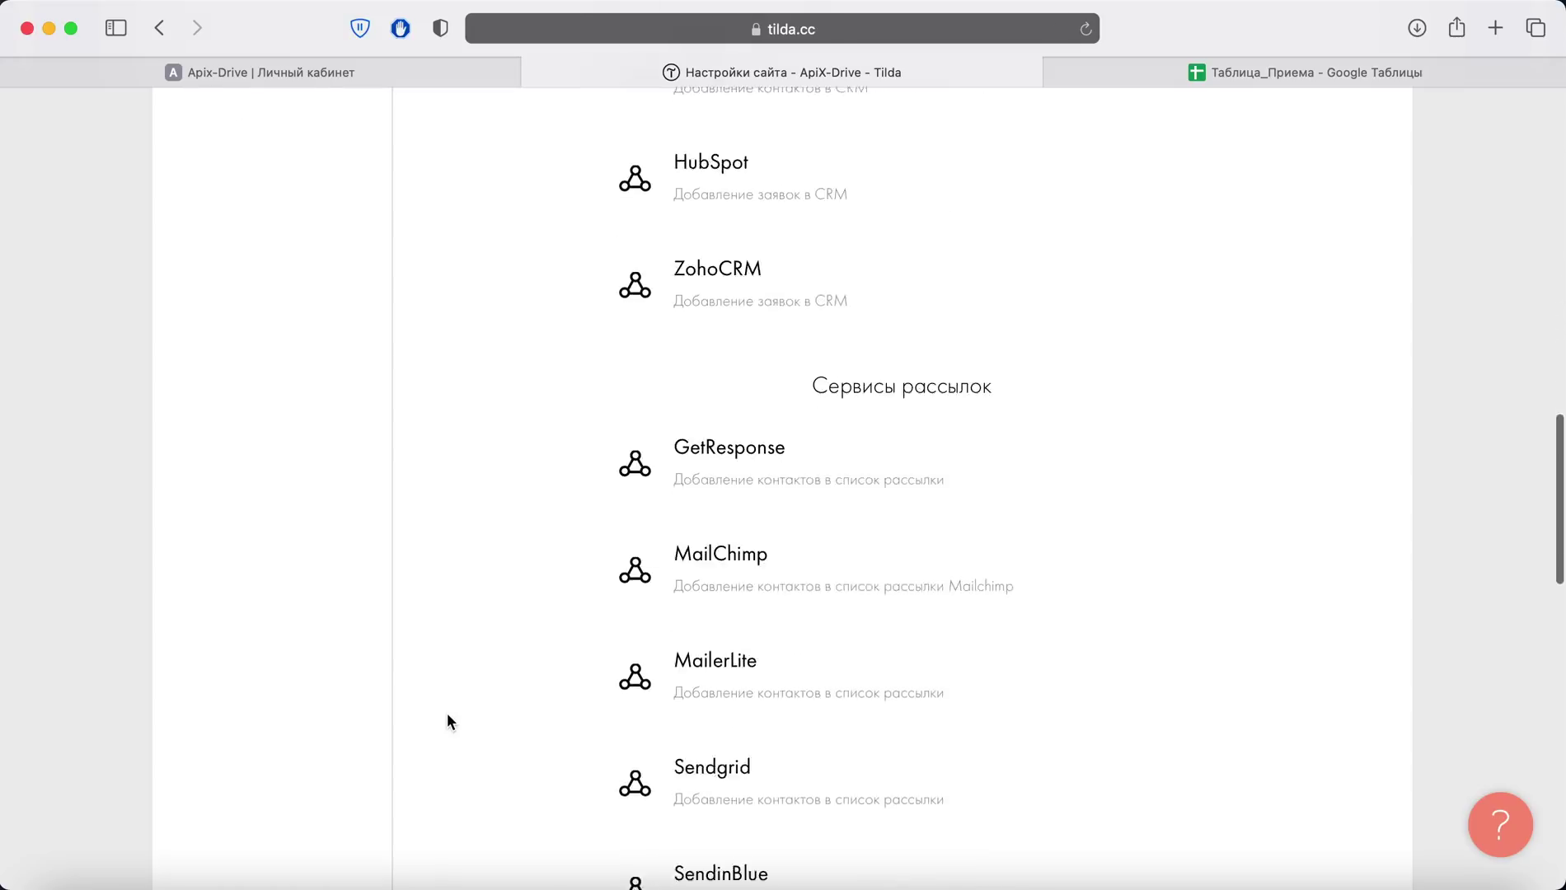
pyautogui.scroll(-3, 447, 713)
pyautogui.scroll(-5, 447, 713)
pyautogui.scroll(-4, 448, 713)
pyautogui.scroll(-2, 447, 713)
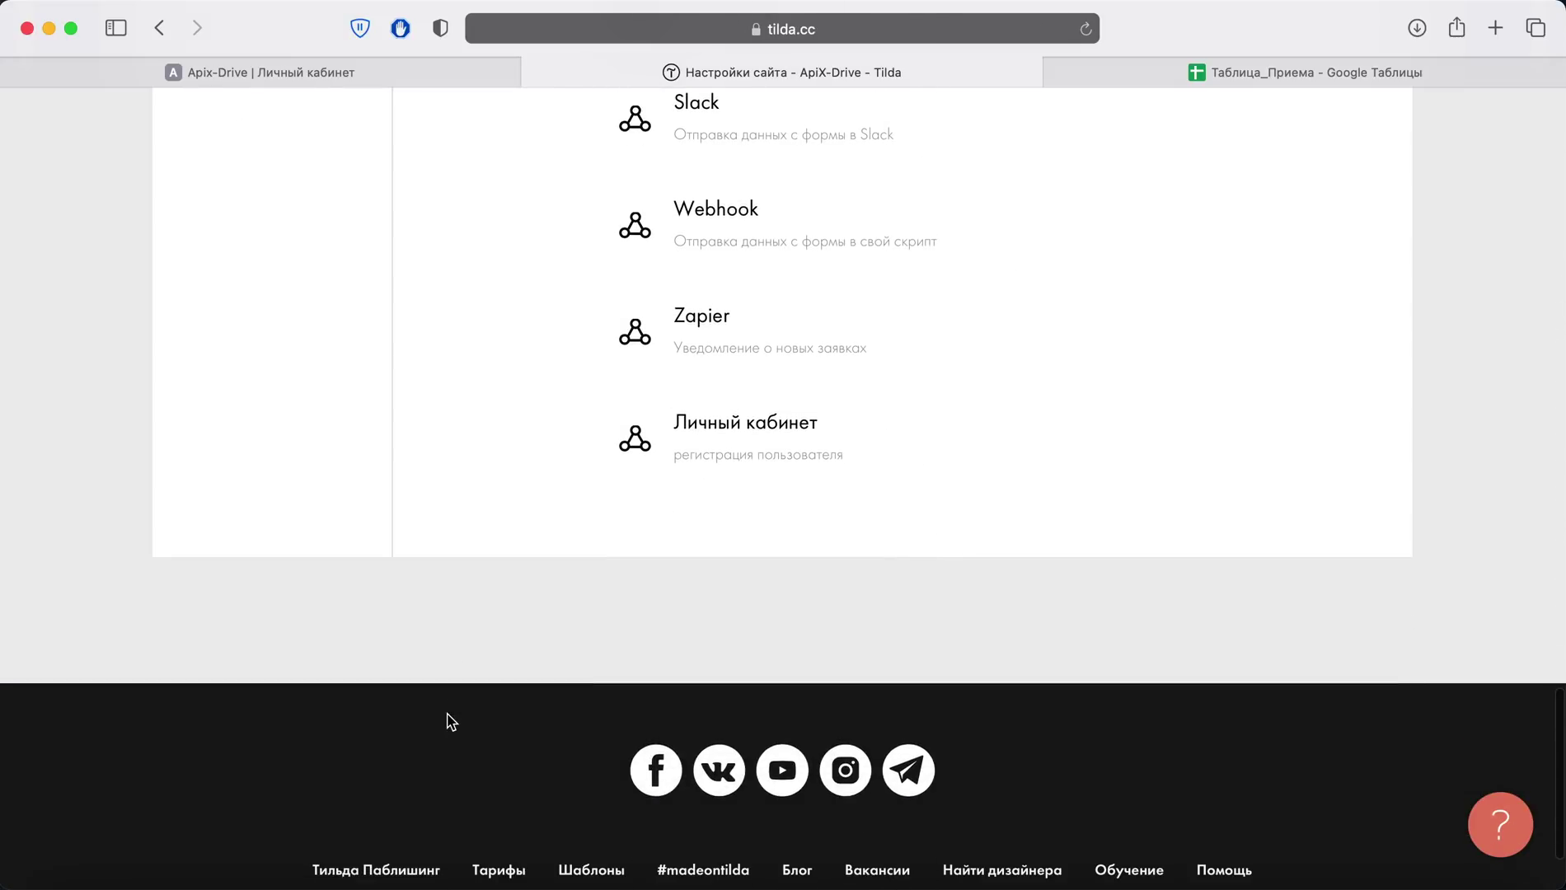
# Step: Add a Webhook form service using the pasted ApiX-Drive webhook URL
pyautogui.click(721, 211)
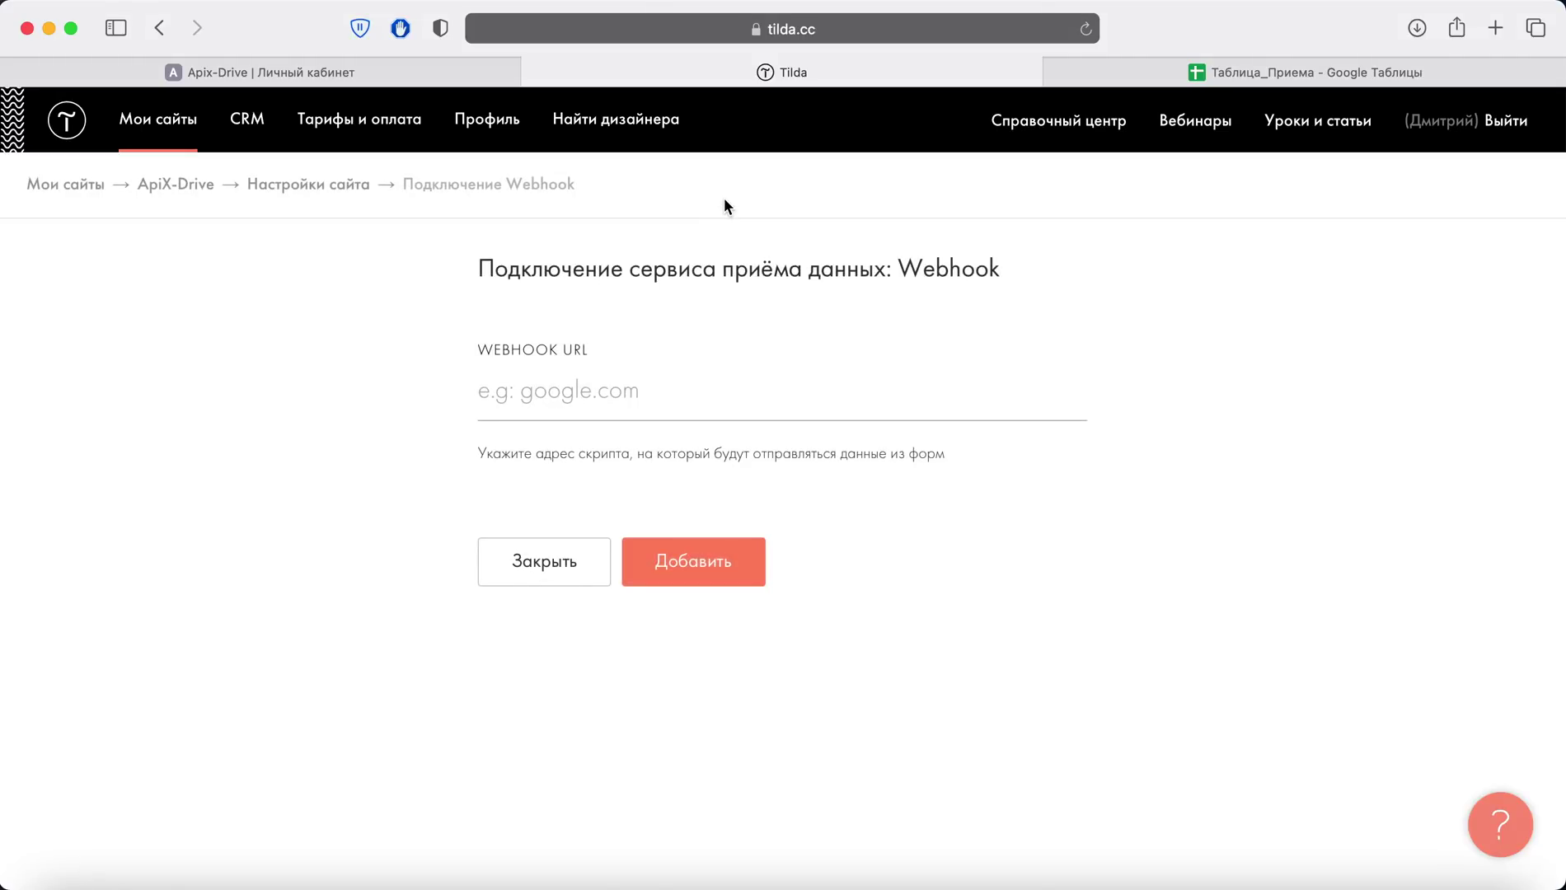
pyautogui.rightClick(539, 383)
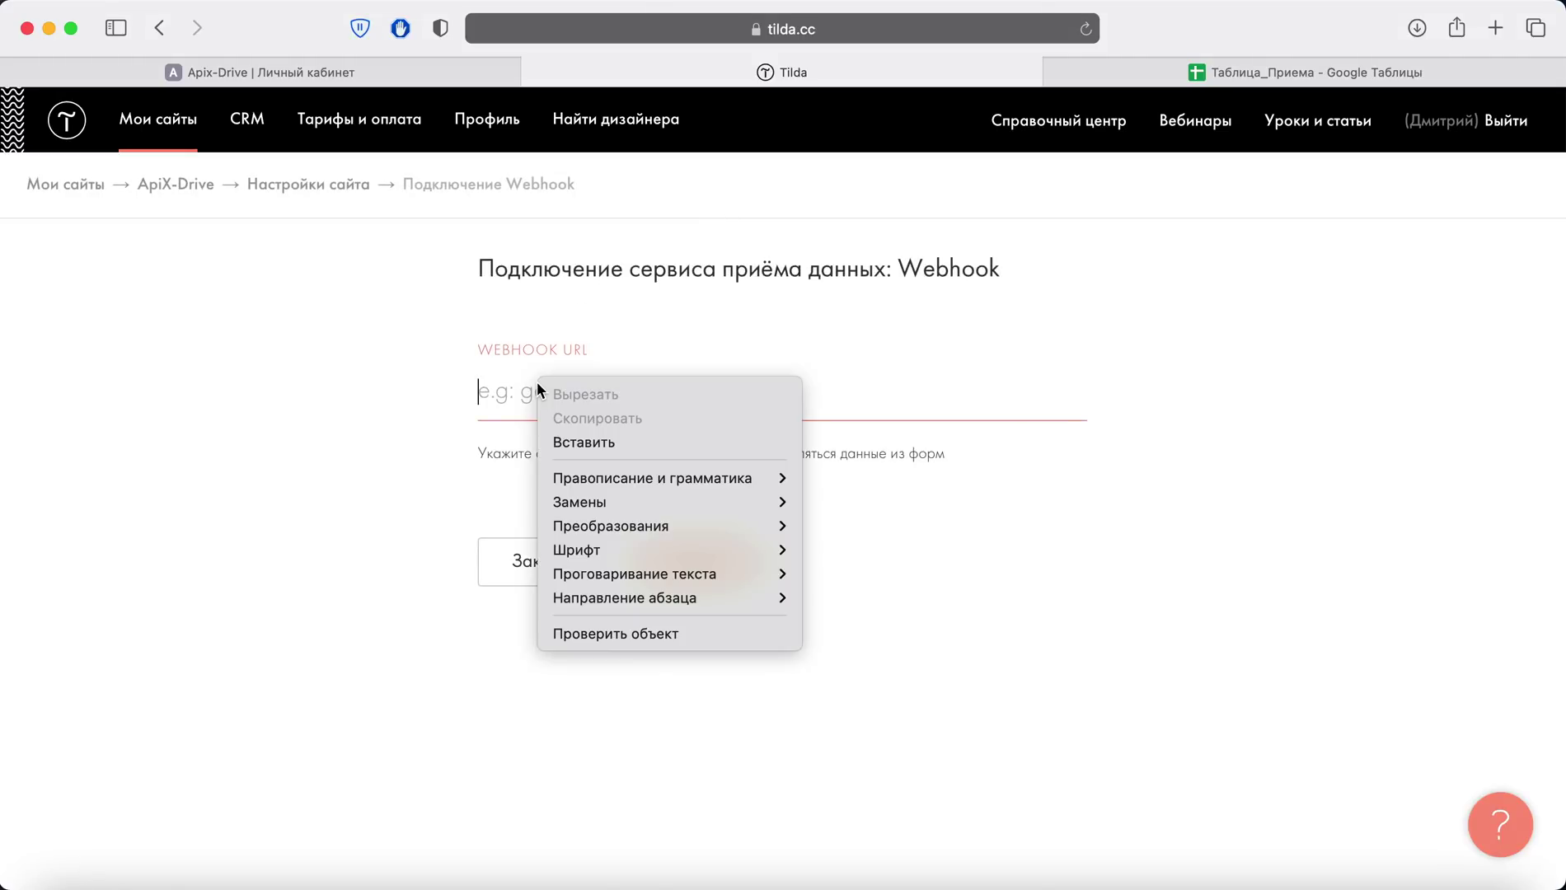
pyautogui.click(601, 443)
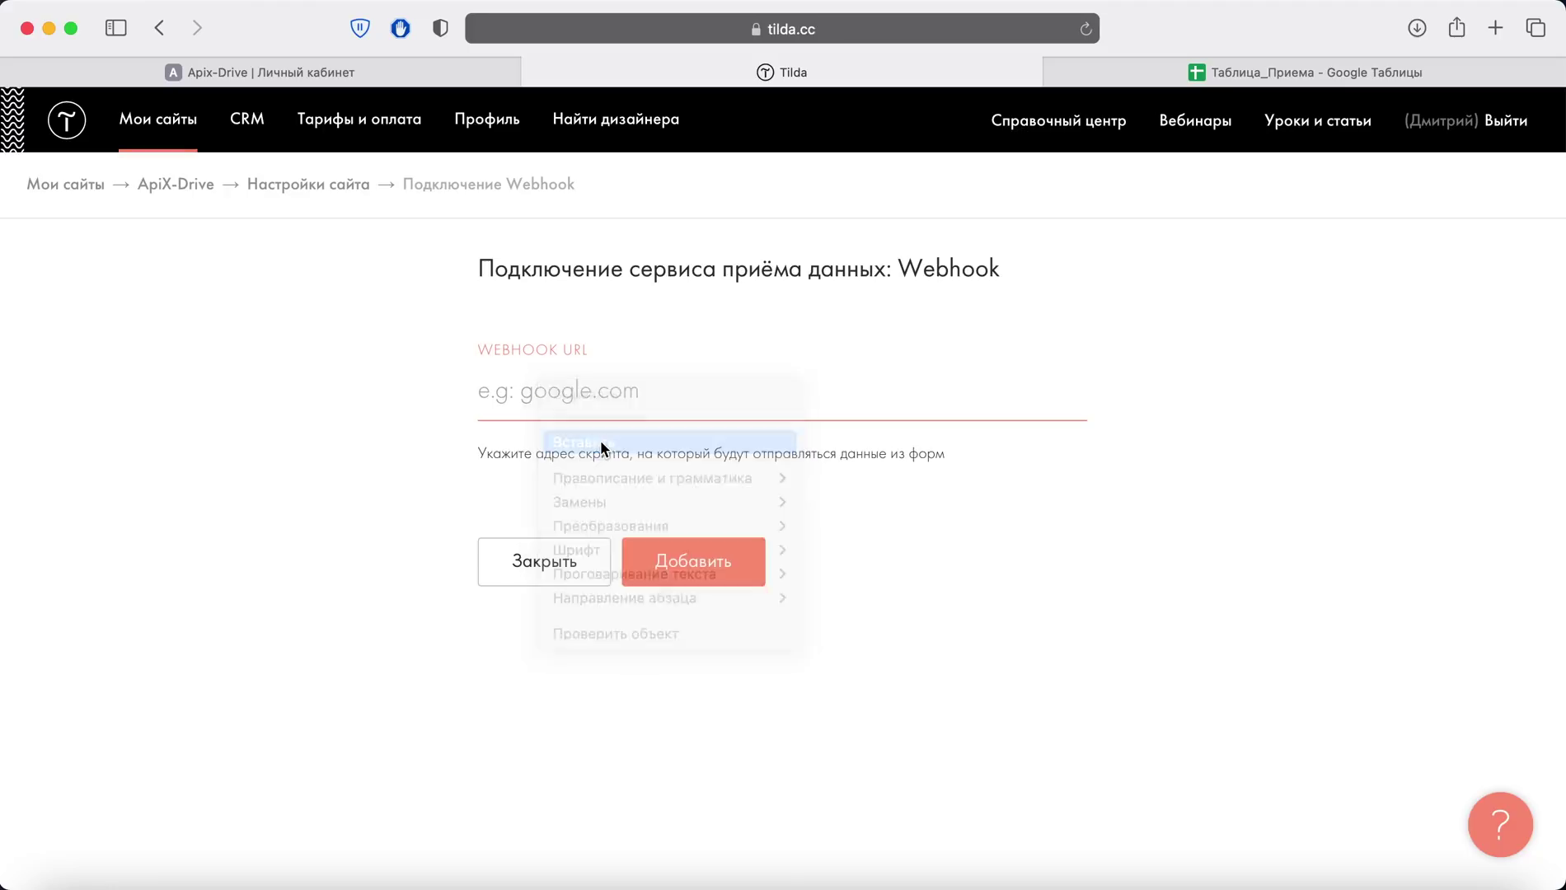
pyautogui.click(710, 565)
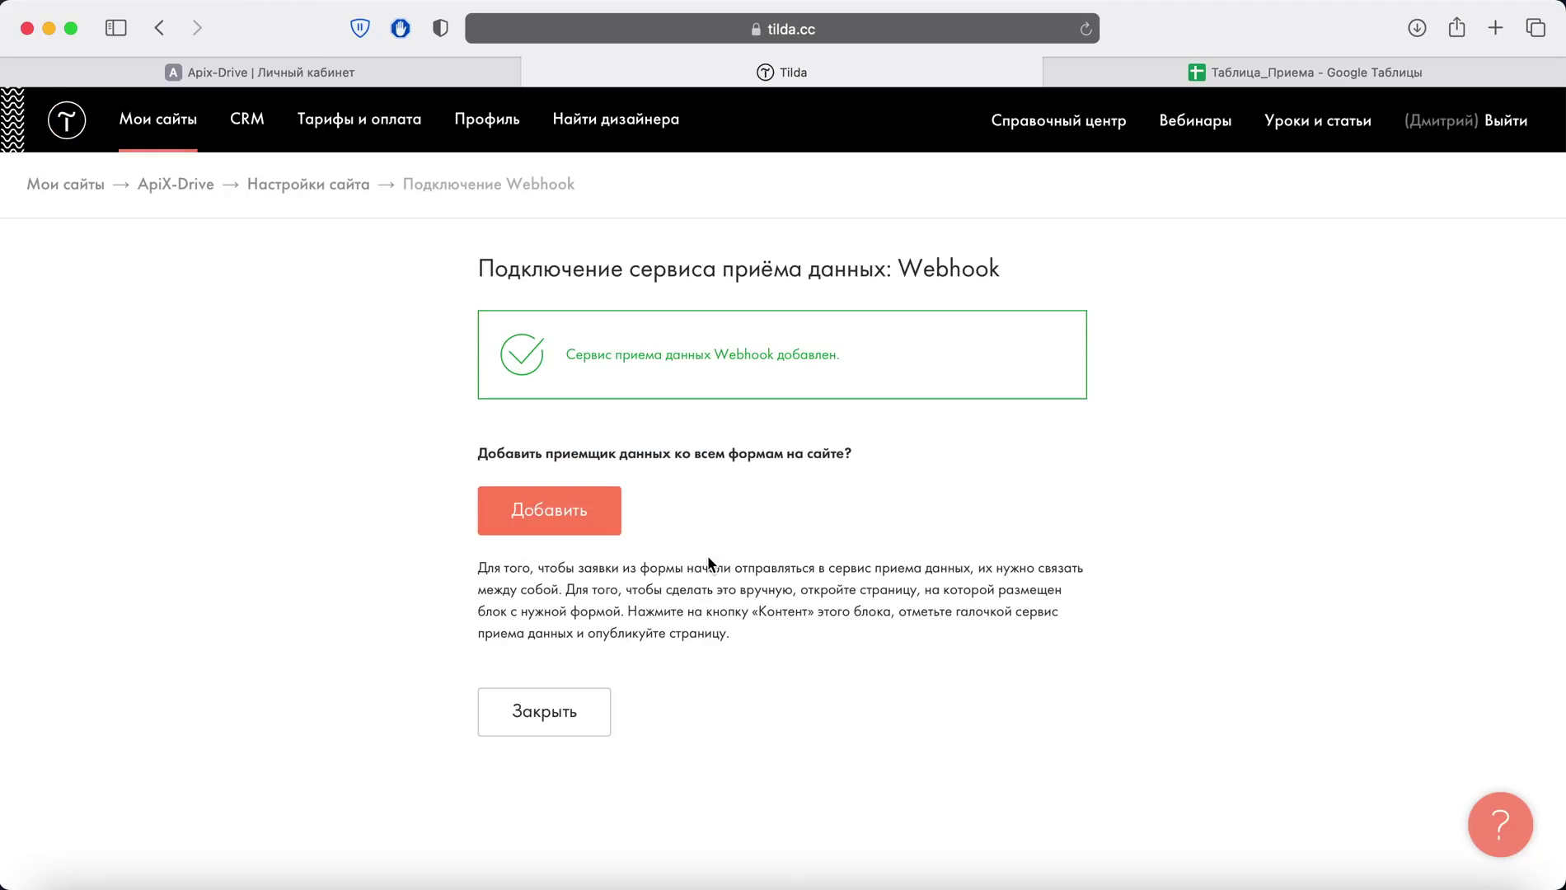
pyautogui.click(609, 511)
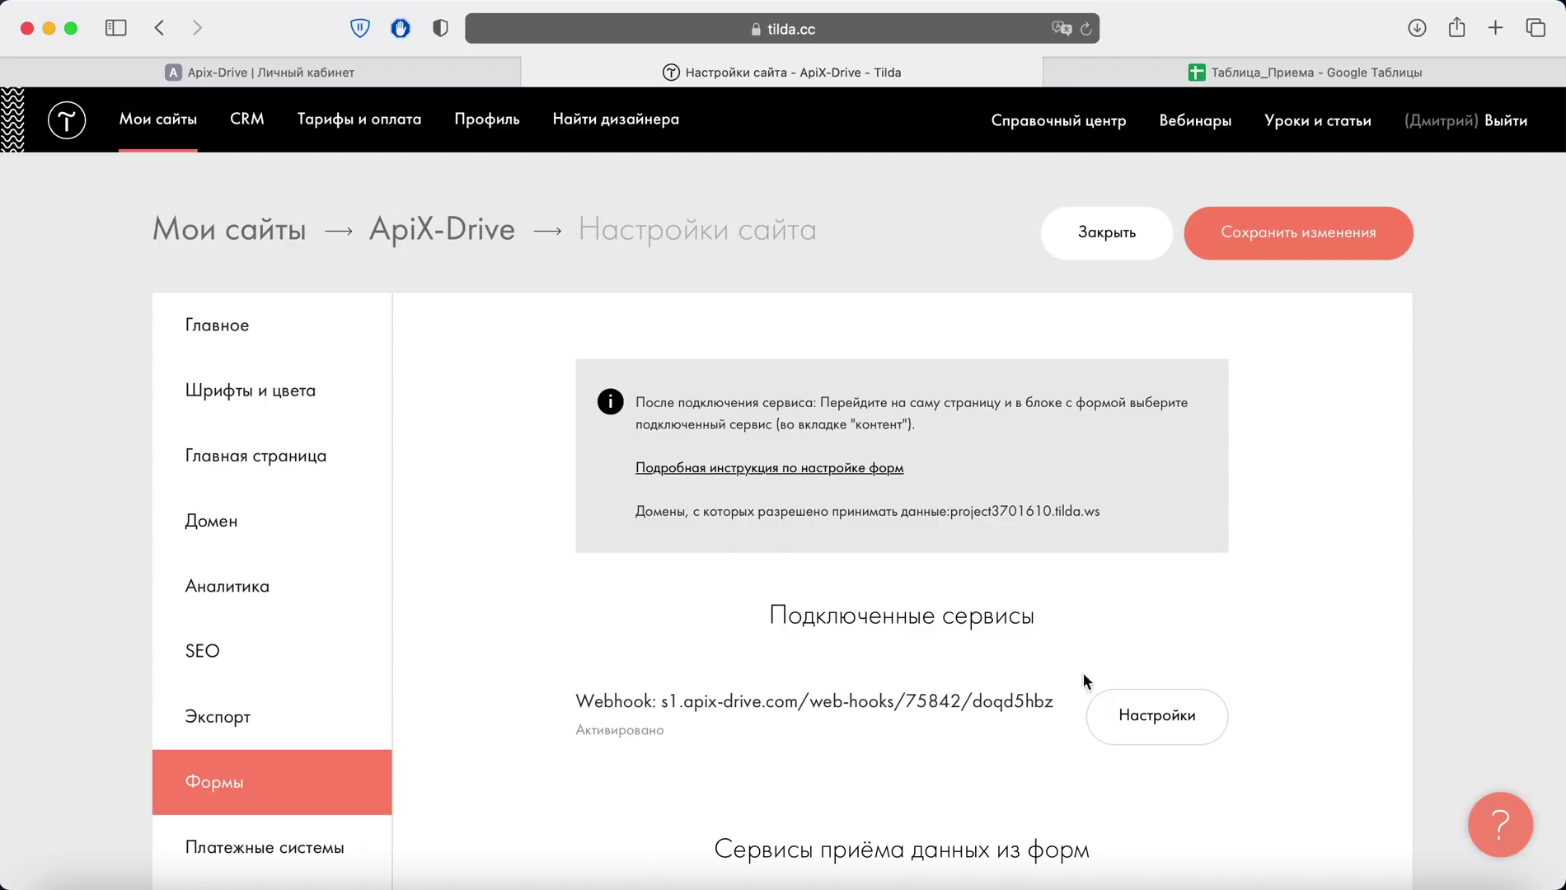
# Step: Enable cookies, UTM tags and array product data on the webhook, save, and publish all pages
pyautogui.click(1129, 700)
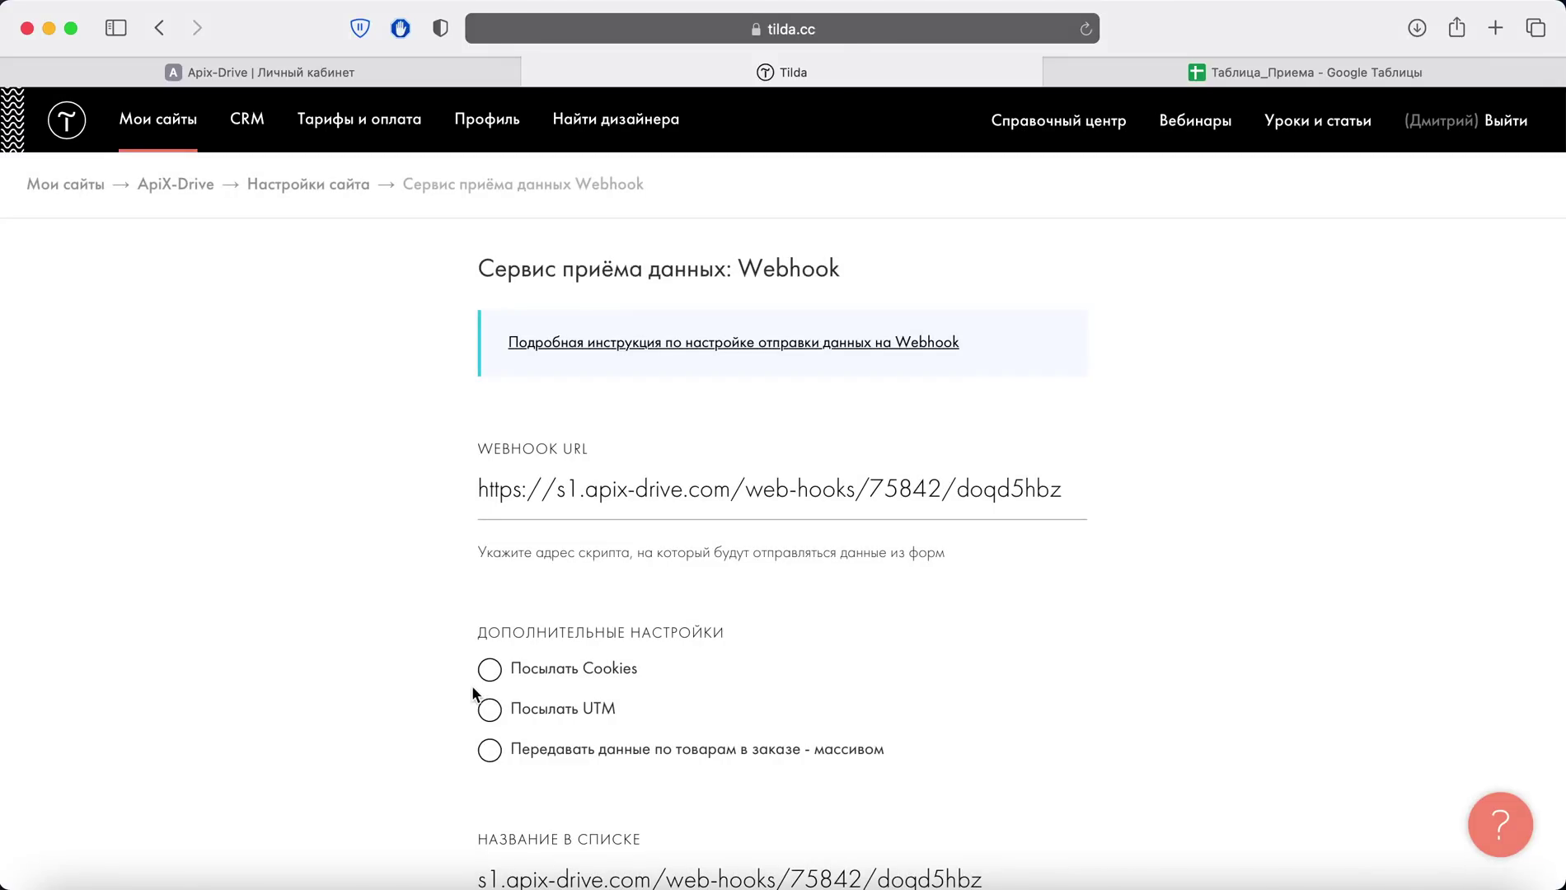
pyautogui.click(489, 671)
pyautogui.click(491, 712)
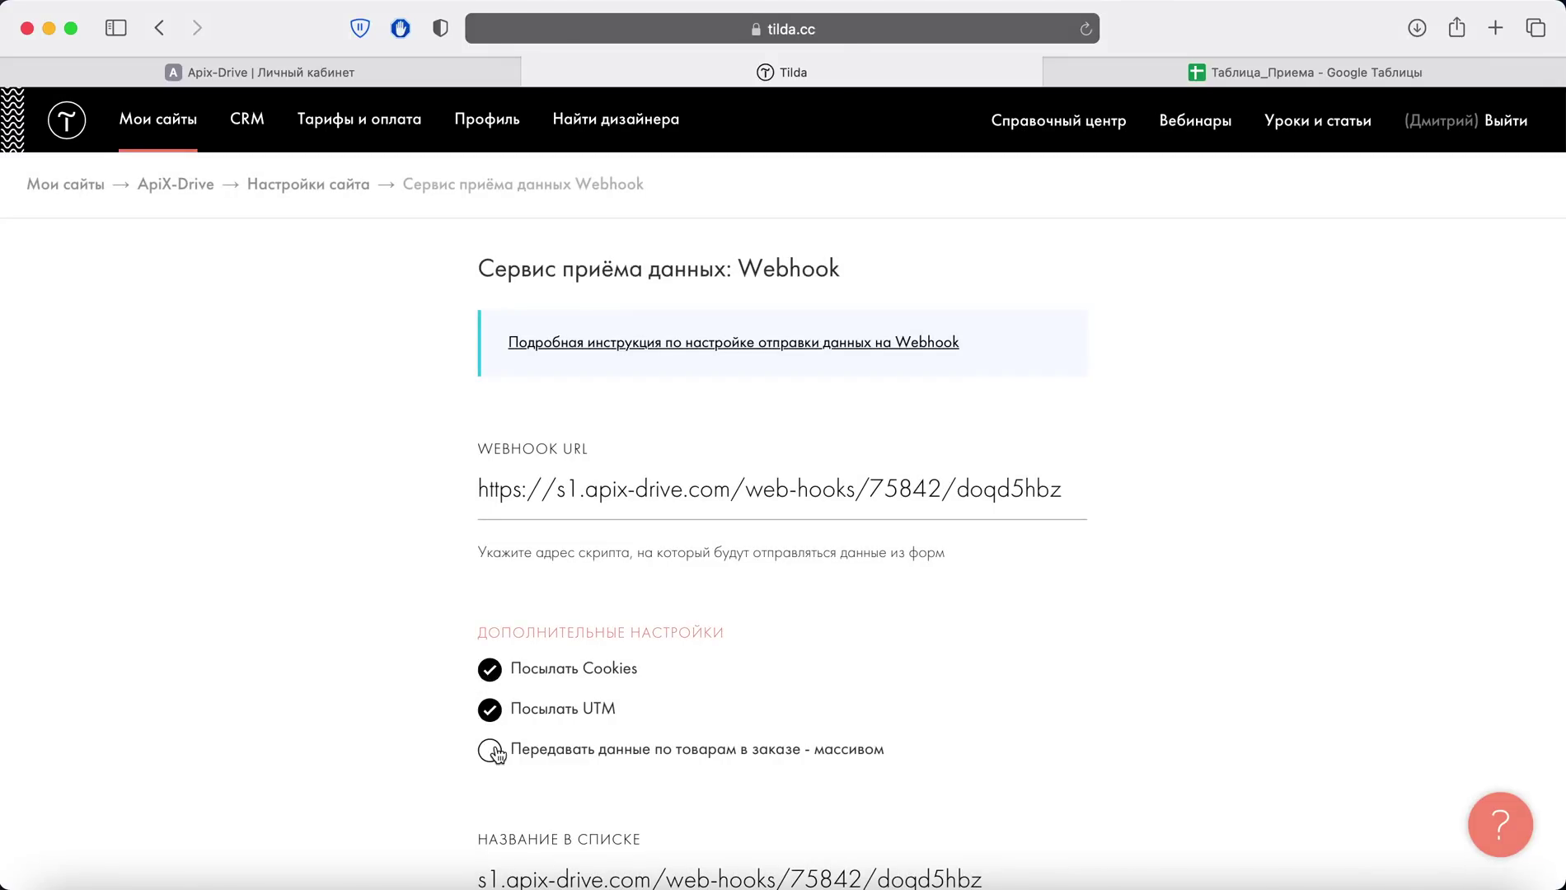
pyautogui.click(489, 750)
pyautogui.scroll(-5, 492, 725)
pyautogui.click(713, 725)
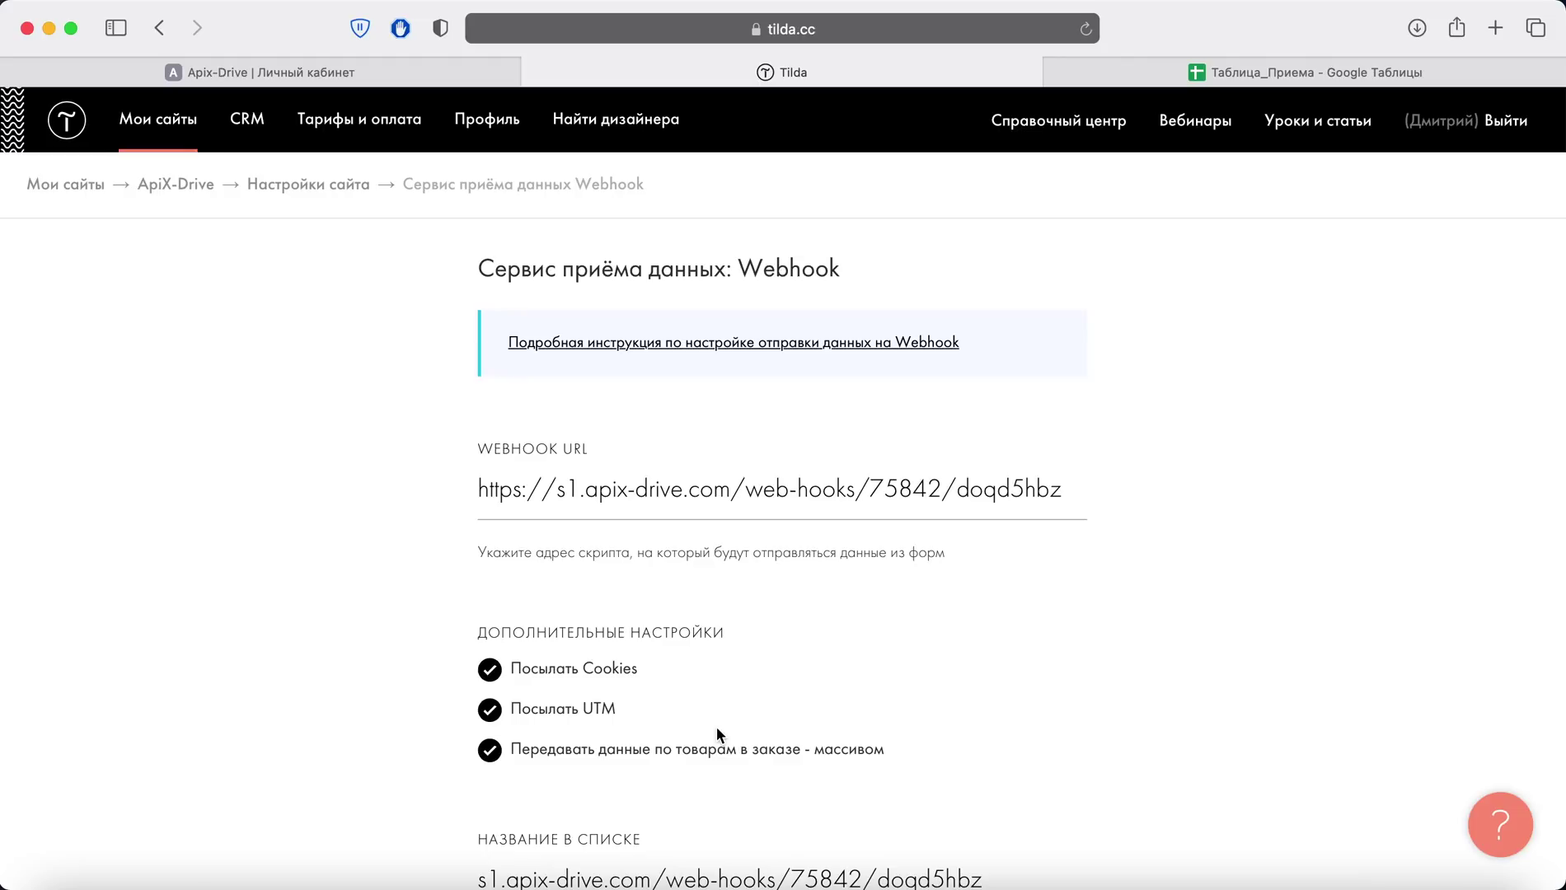
pyautogui.click(181, 186)
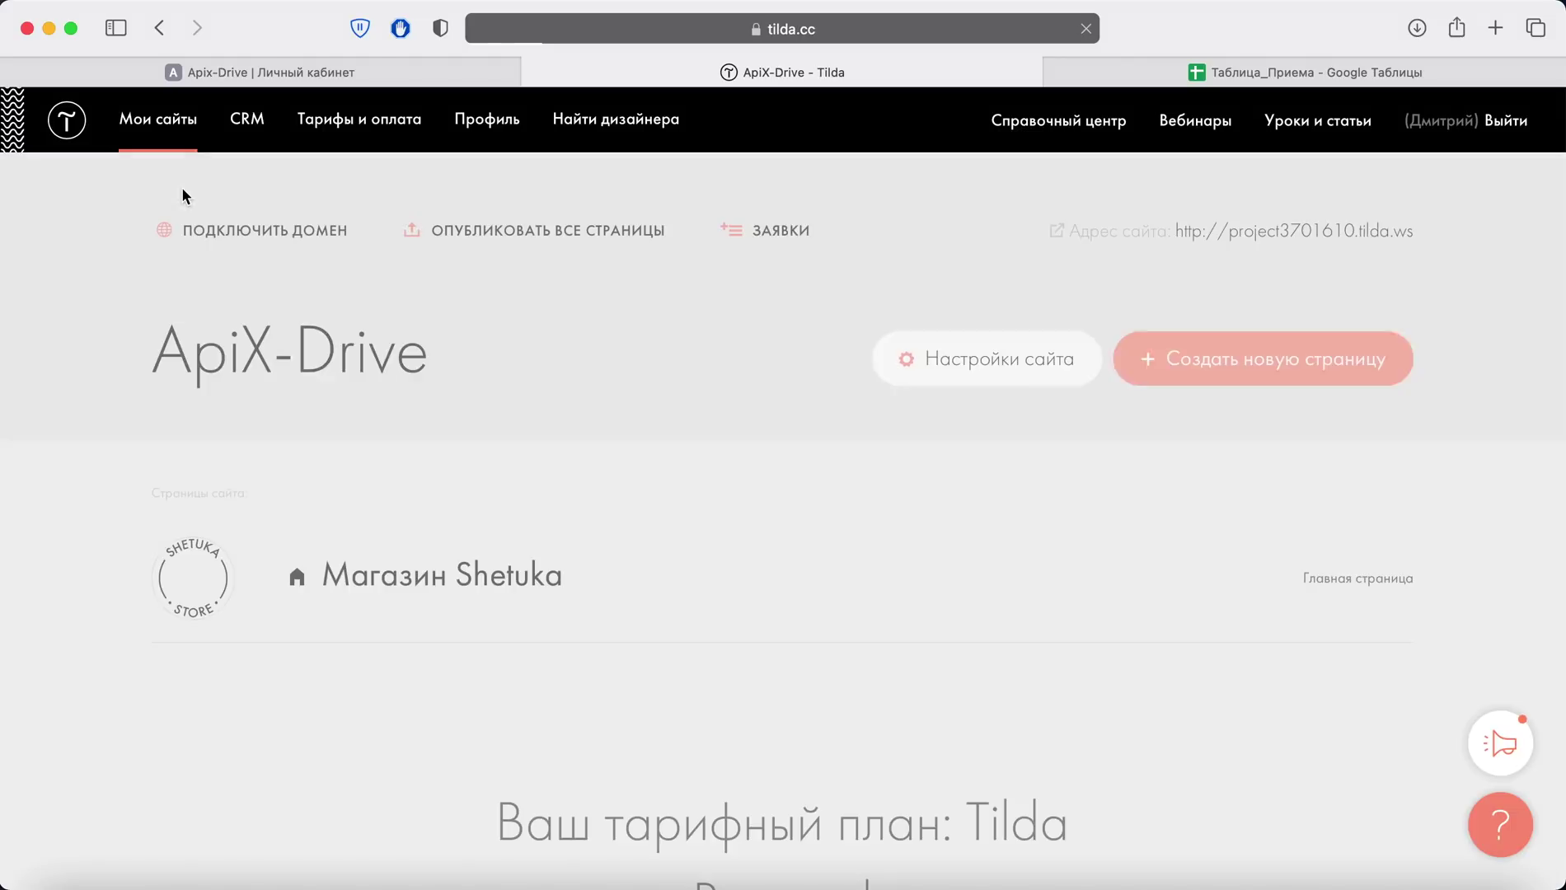
pyautogui.click(498, 230)
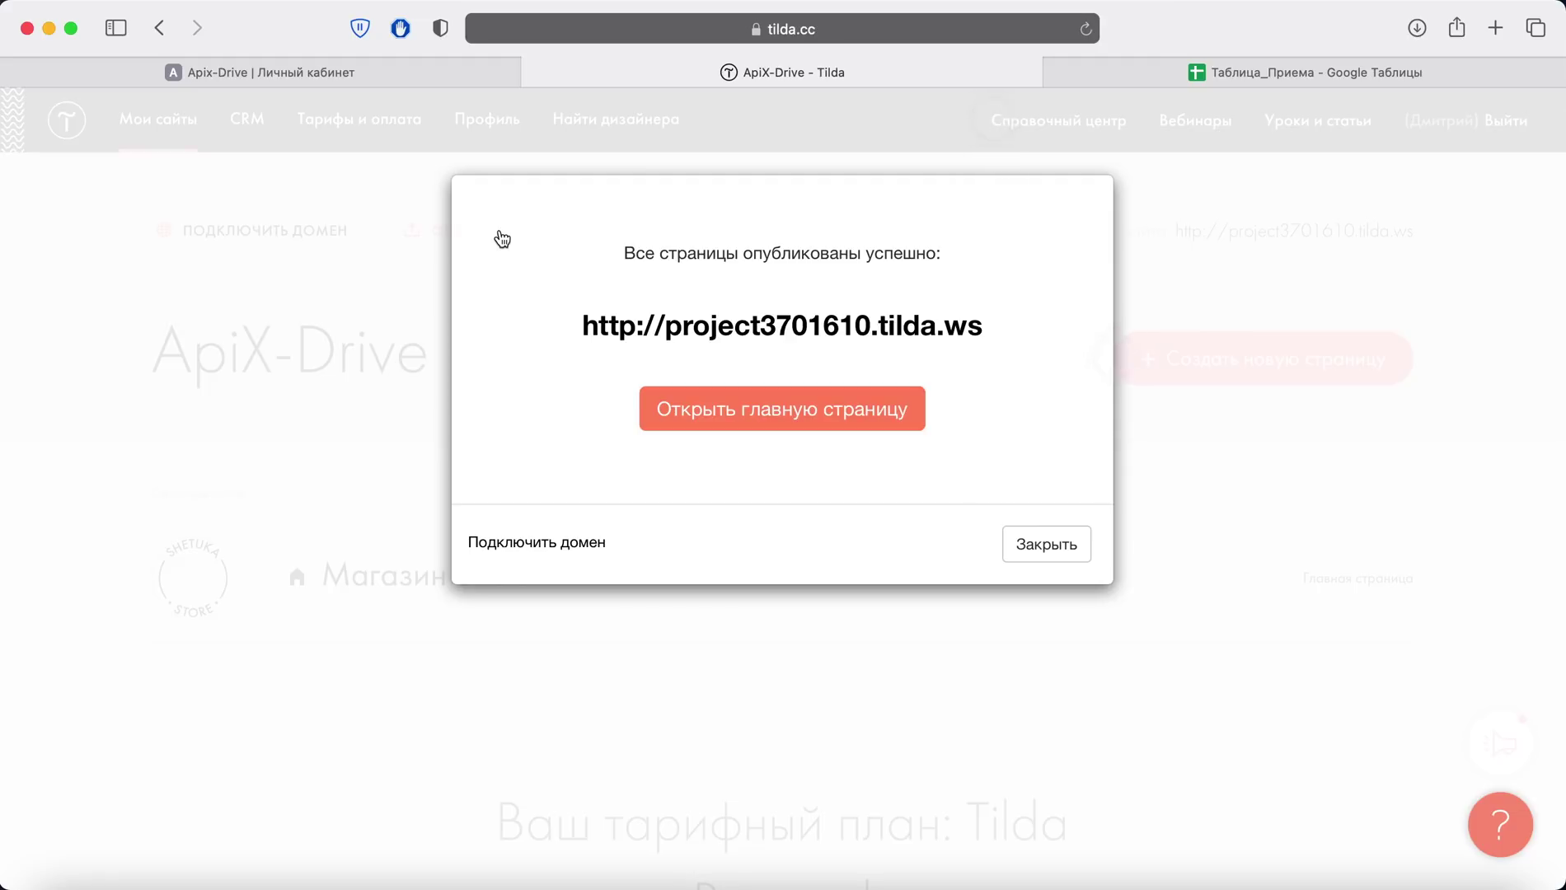
# Step: Open the live shop and add two Carnet tablet cases and four Kruka watches to the cart
pyautogui.click(776, 329)
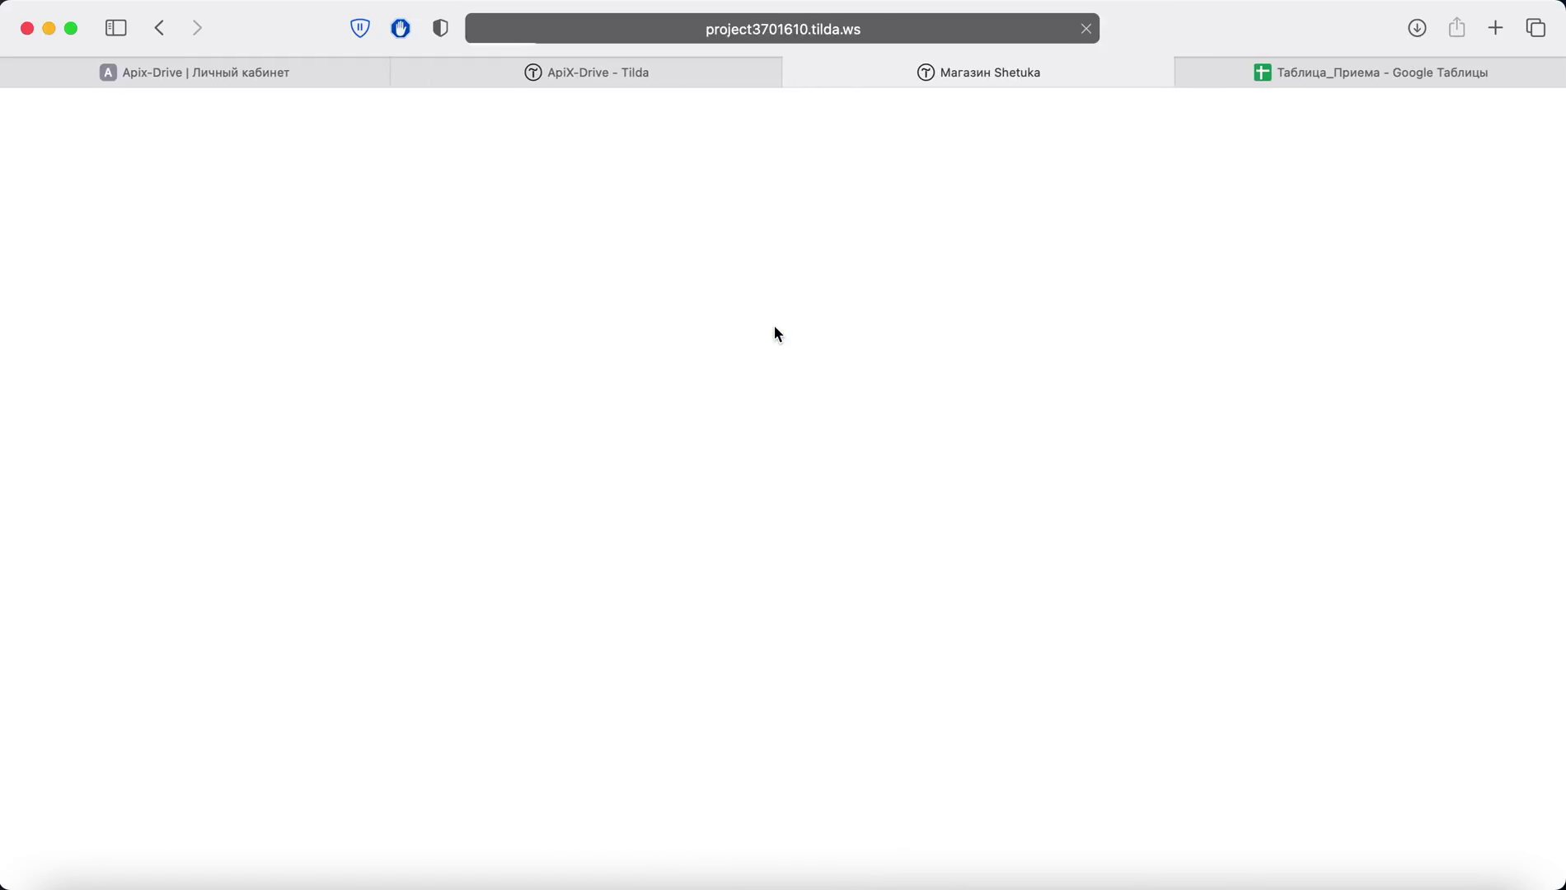
pyautogui.scroll(-3, 776, 334)
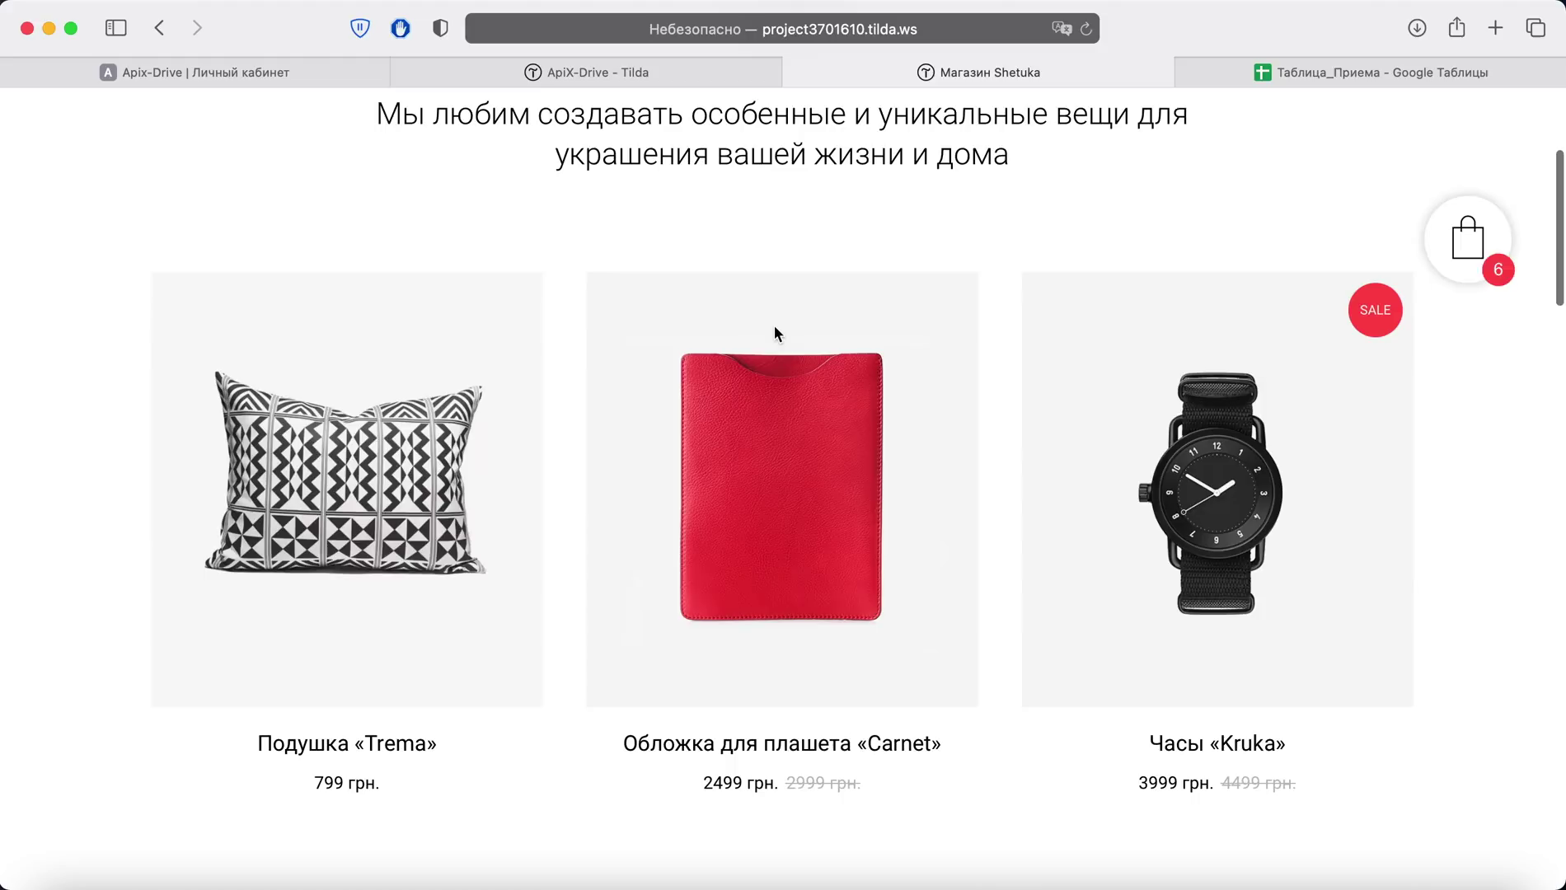
pyautogui.click(776, 422)
pyautogui.click(918, 334)
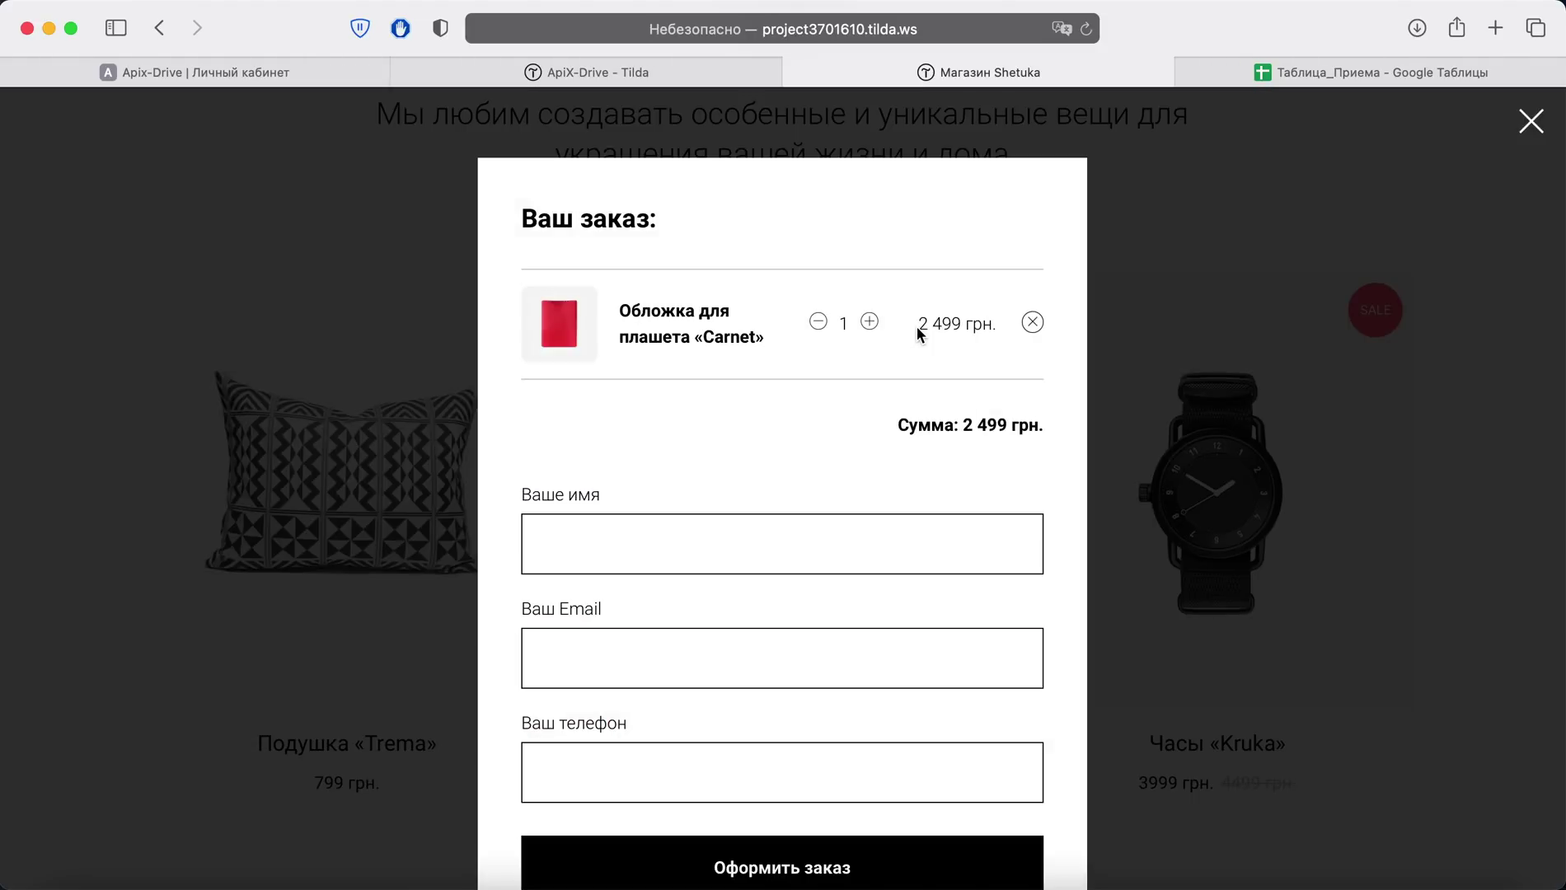
pyautogui.click(1531, 121)
pyautogui.click(1221, 484)
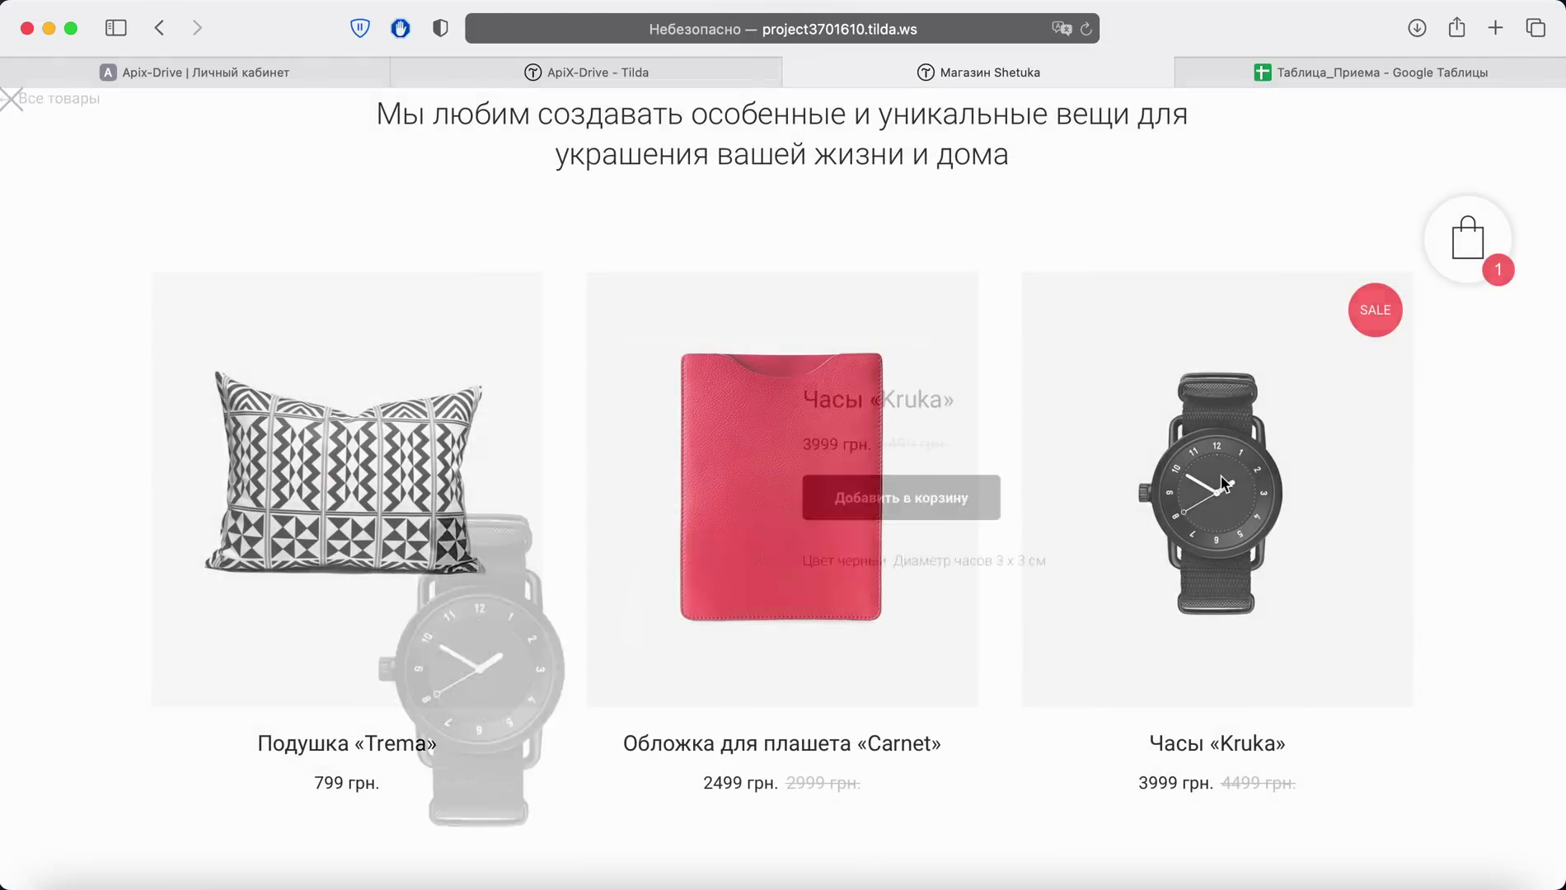
pyautogui.click(954, 323)
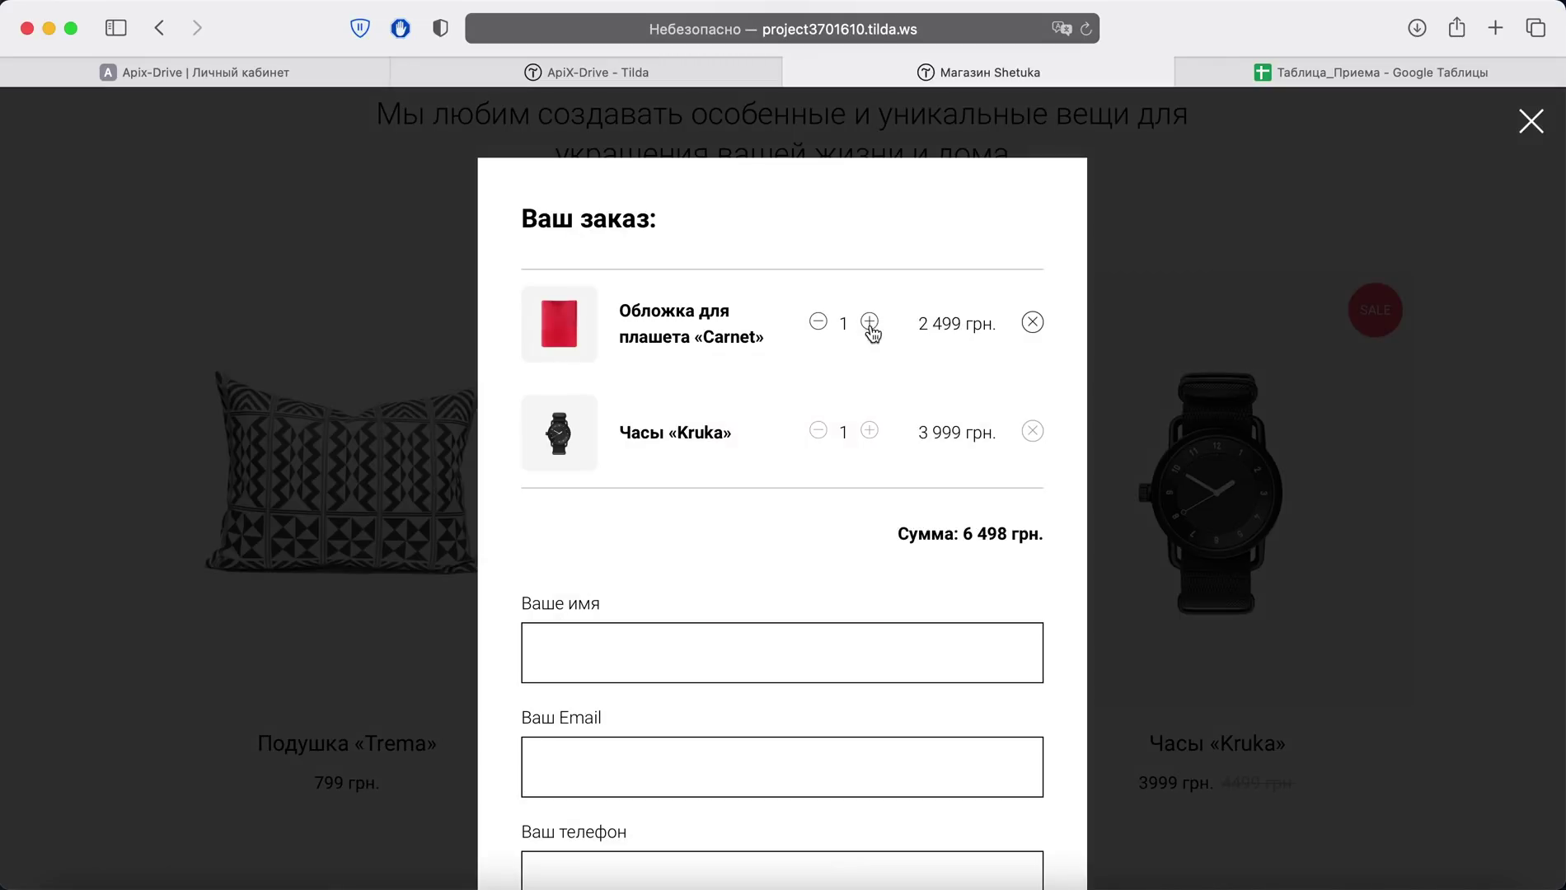
pyautogui.click(869, 322)
pyautogui.click(868, 430)
pyautogui.click(869, 431)
pyautogui.click(868, 430)
pyautogui.scroll(-2, 860, 434)
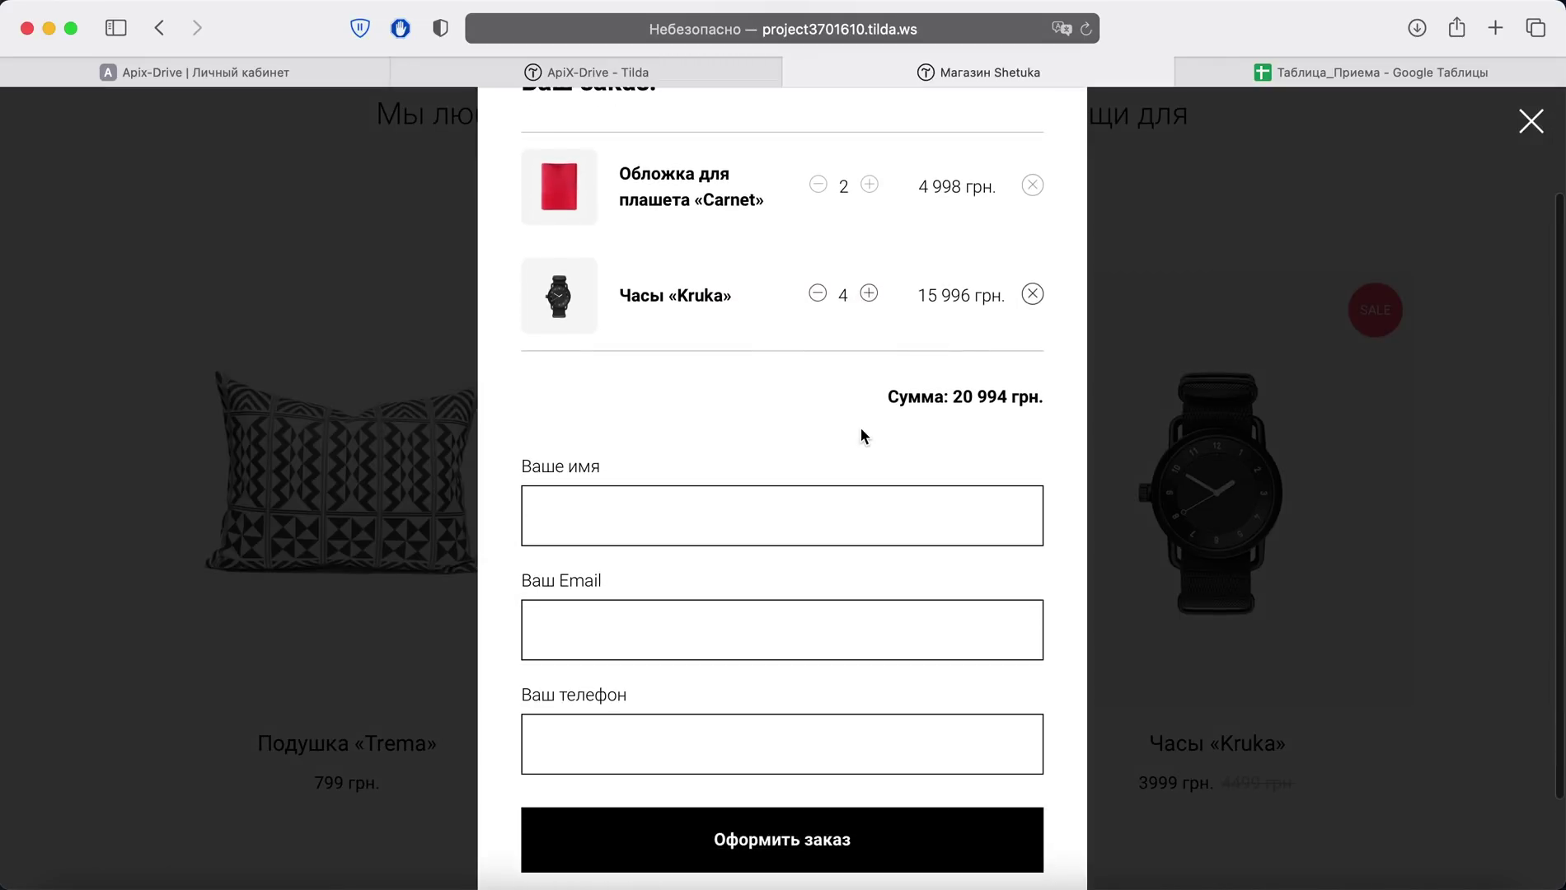
# Step: Fill in the buyer's name, e-mail and phone and submit the order
pyautogui.click(779, 489)
pyautogui.write('ApiX-')
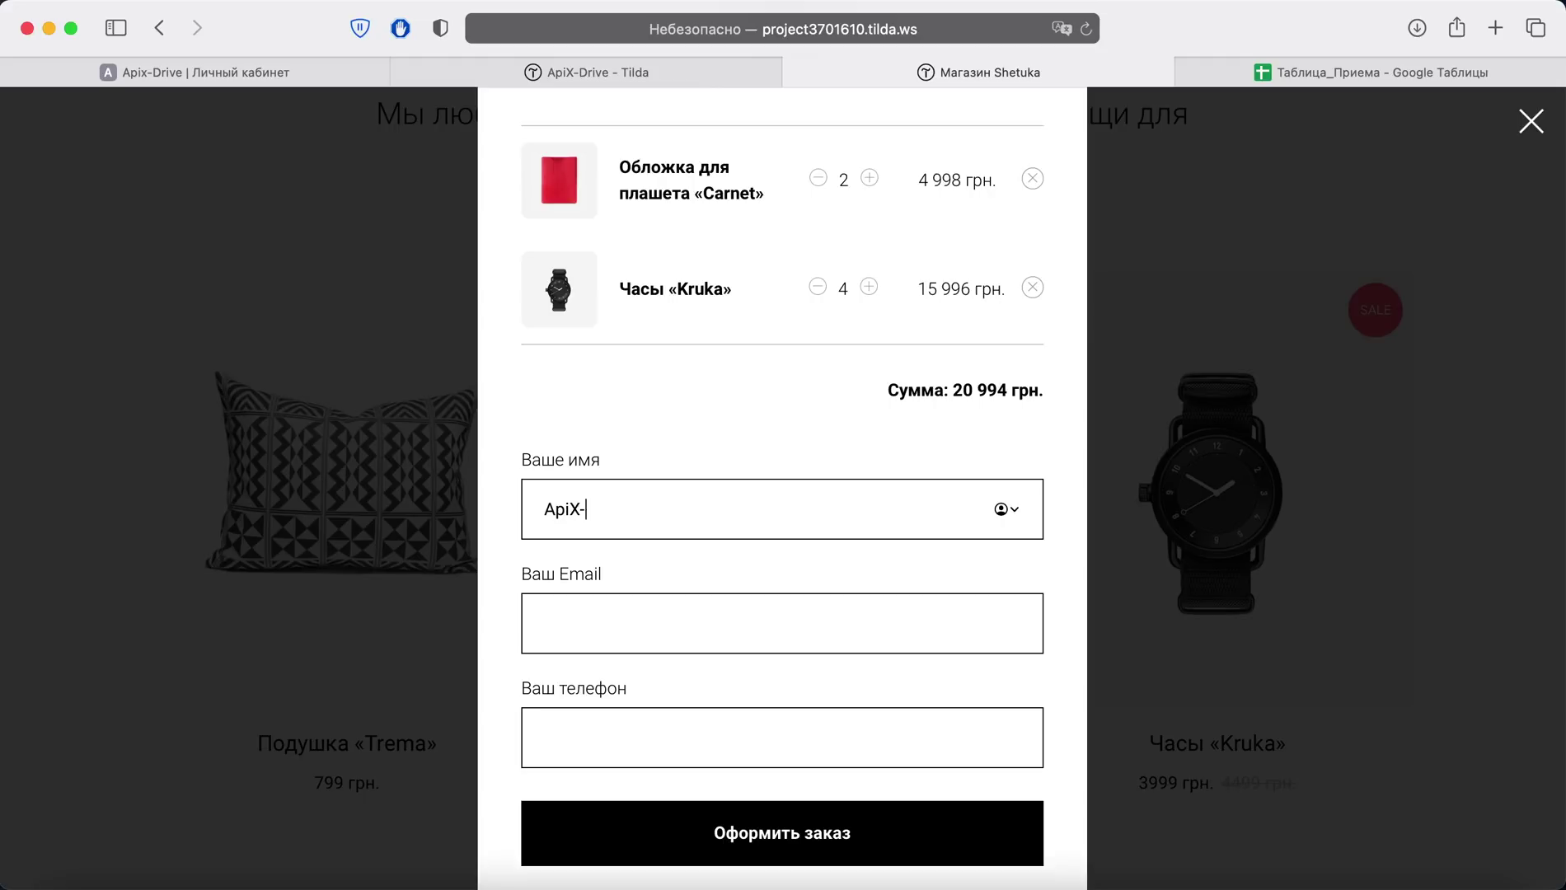
pyautogui.write('Drive')
pyautogui.click(543, 623)
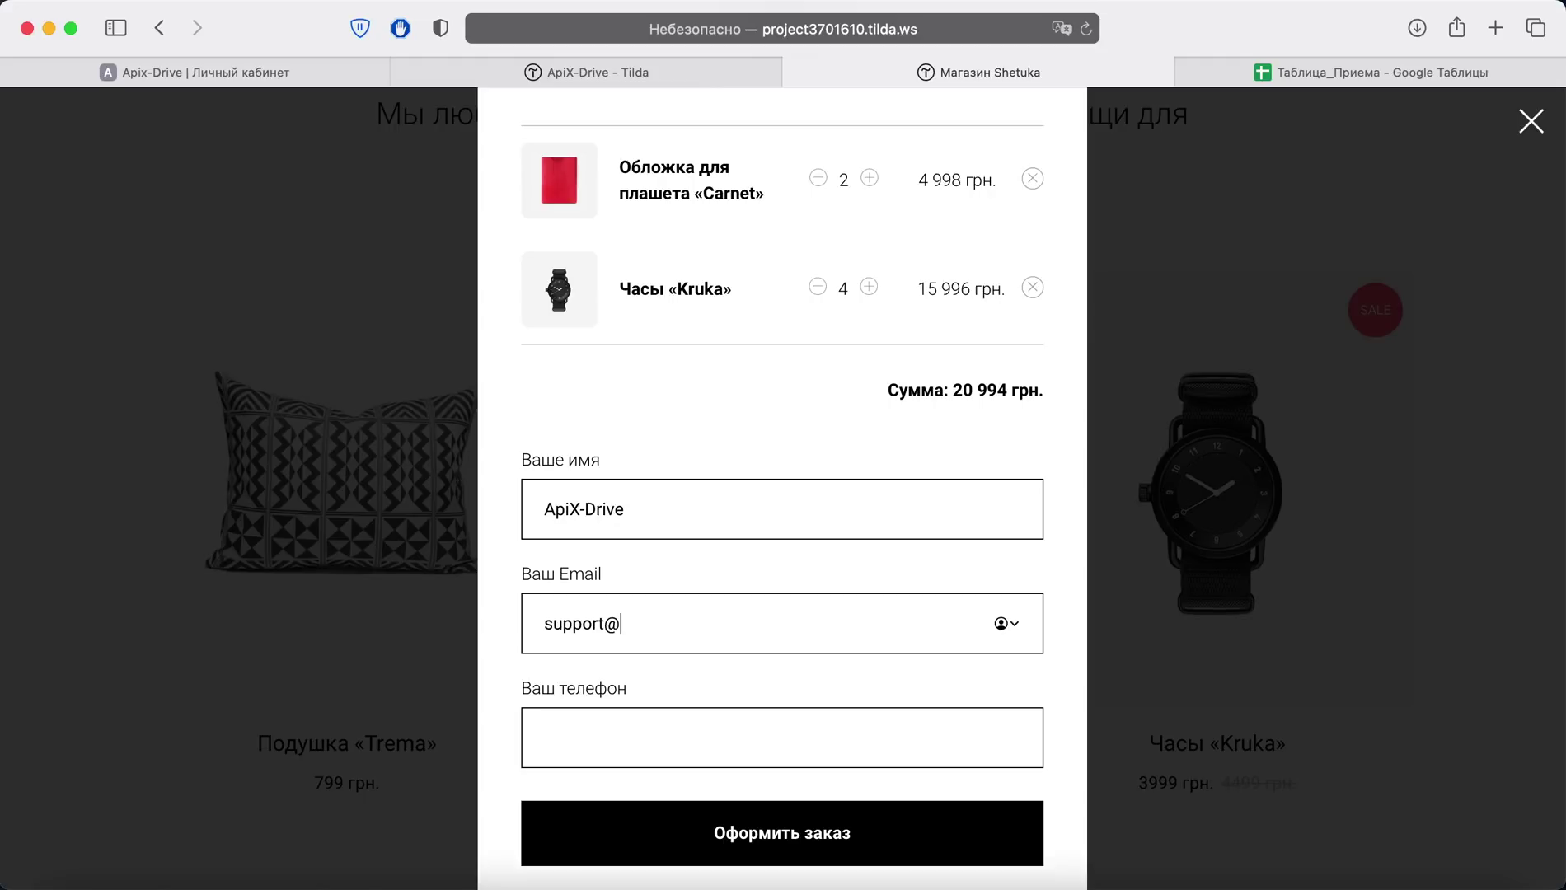
pyautogui.click(577, 737)
pyautogui.write('+3806700')
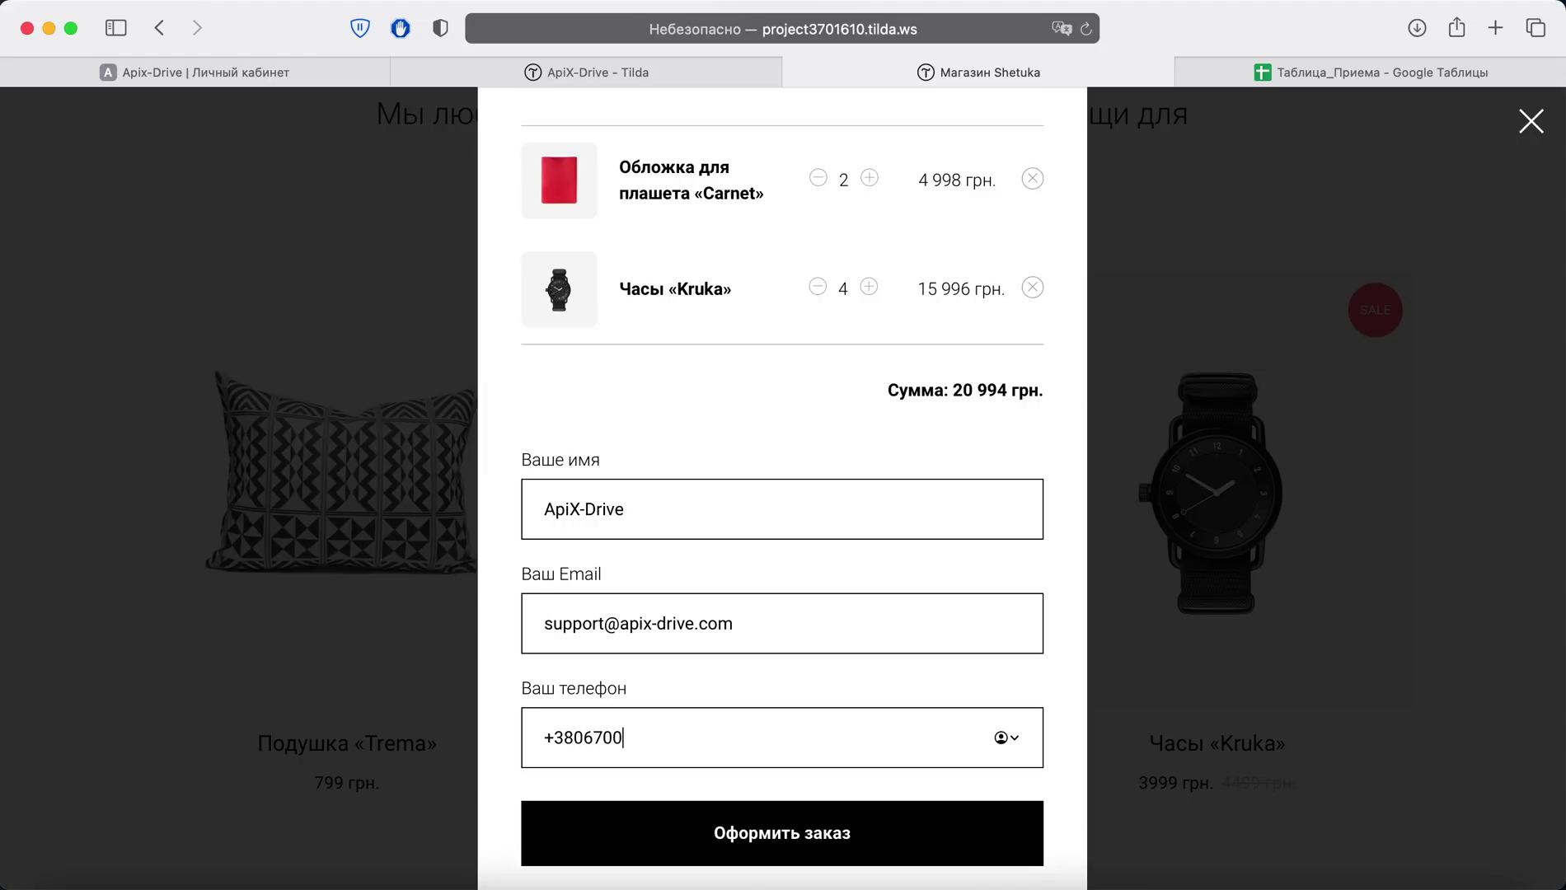
pyautogui.write('00000')
pyautogui.click(760, 857)
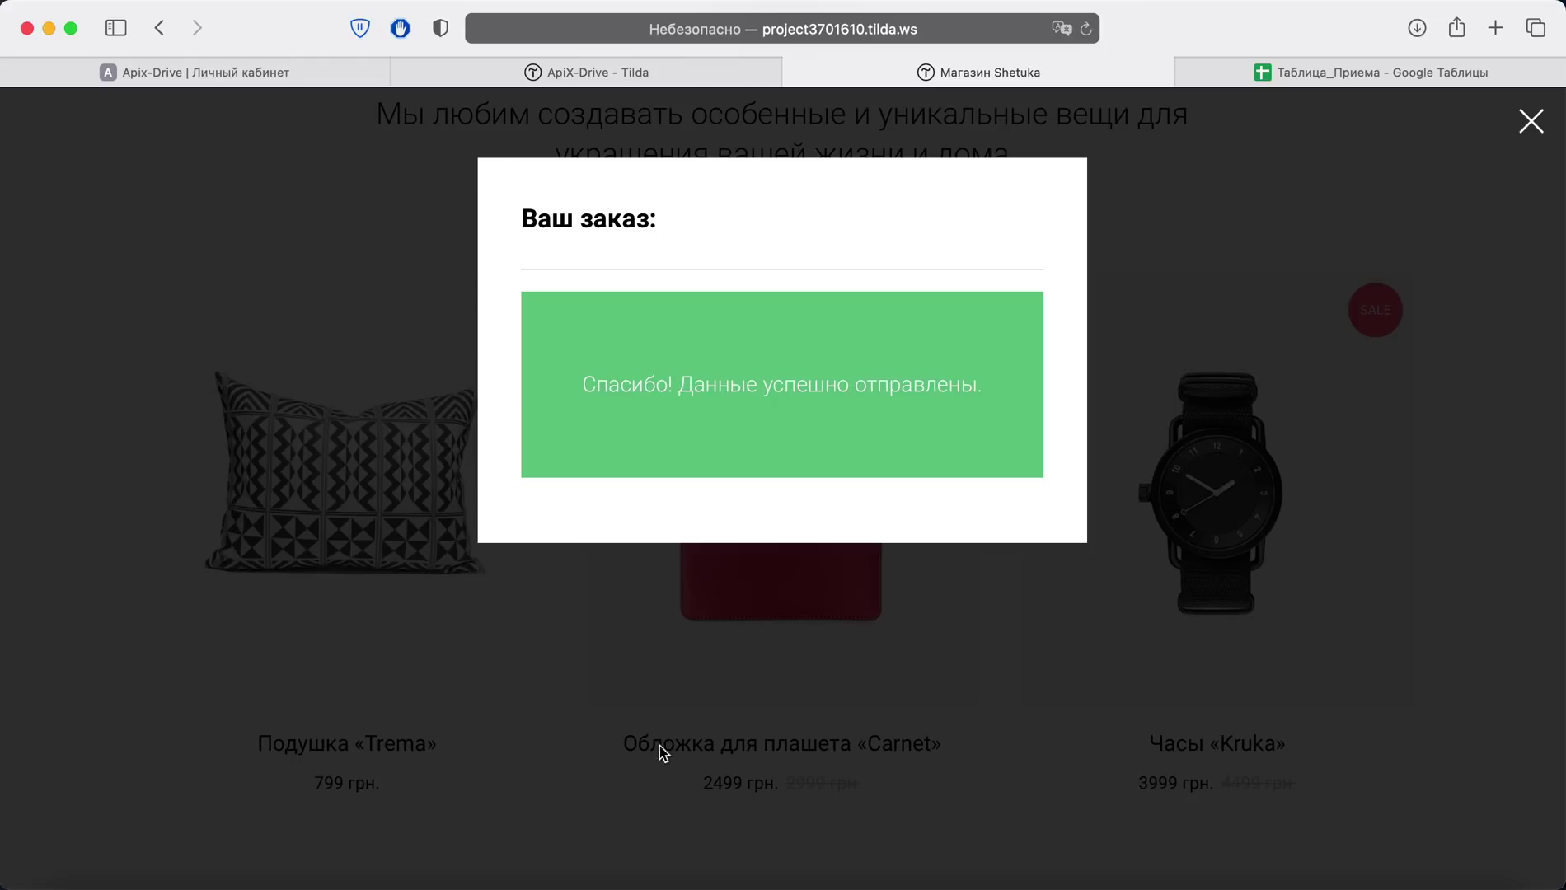
# Step: Back in ApiX-Drive, confirm the webhook settings and skip the filter to reach the test step
pyautogui.click(328, 75)
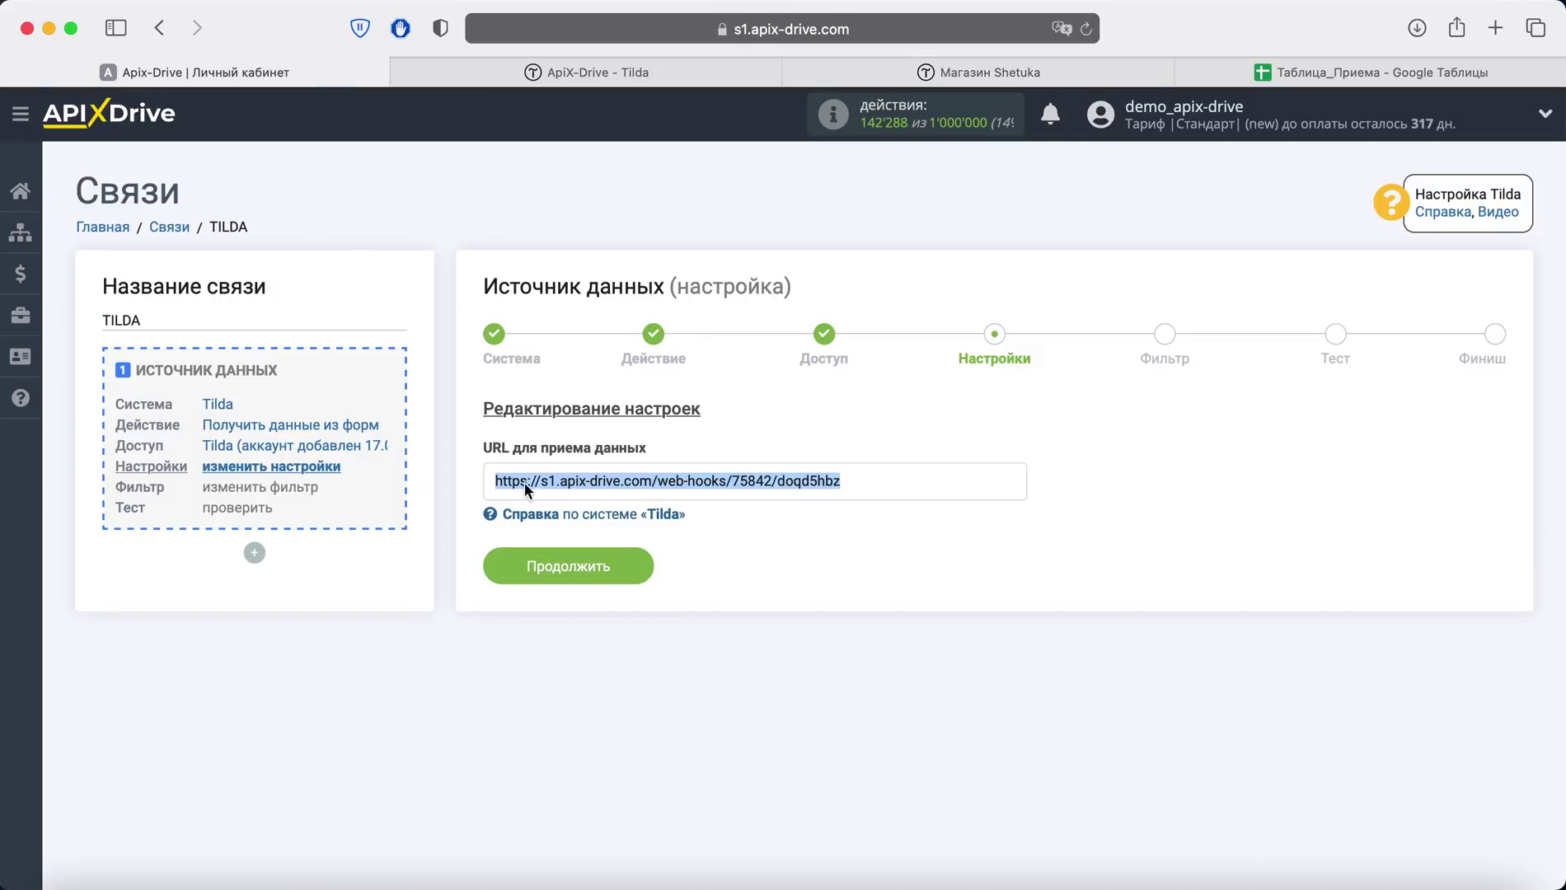
pyautogui.click(617, 565)
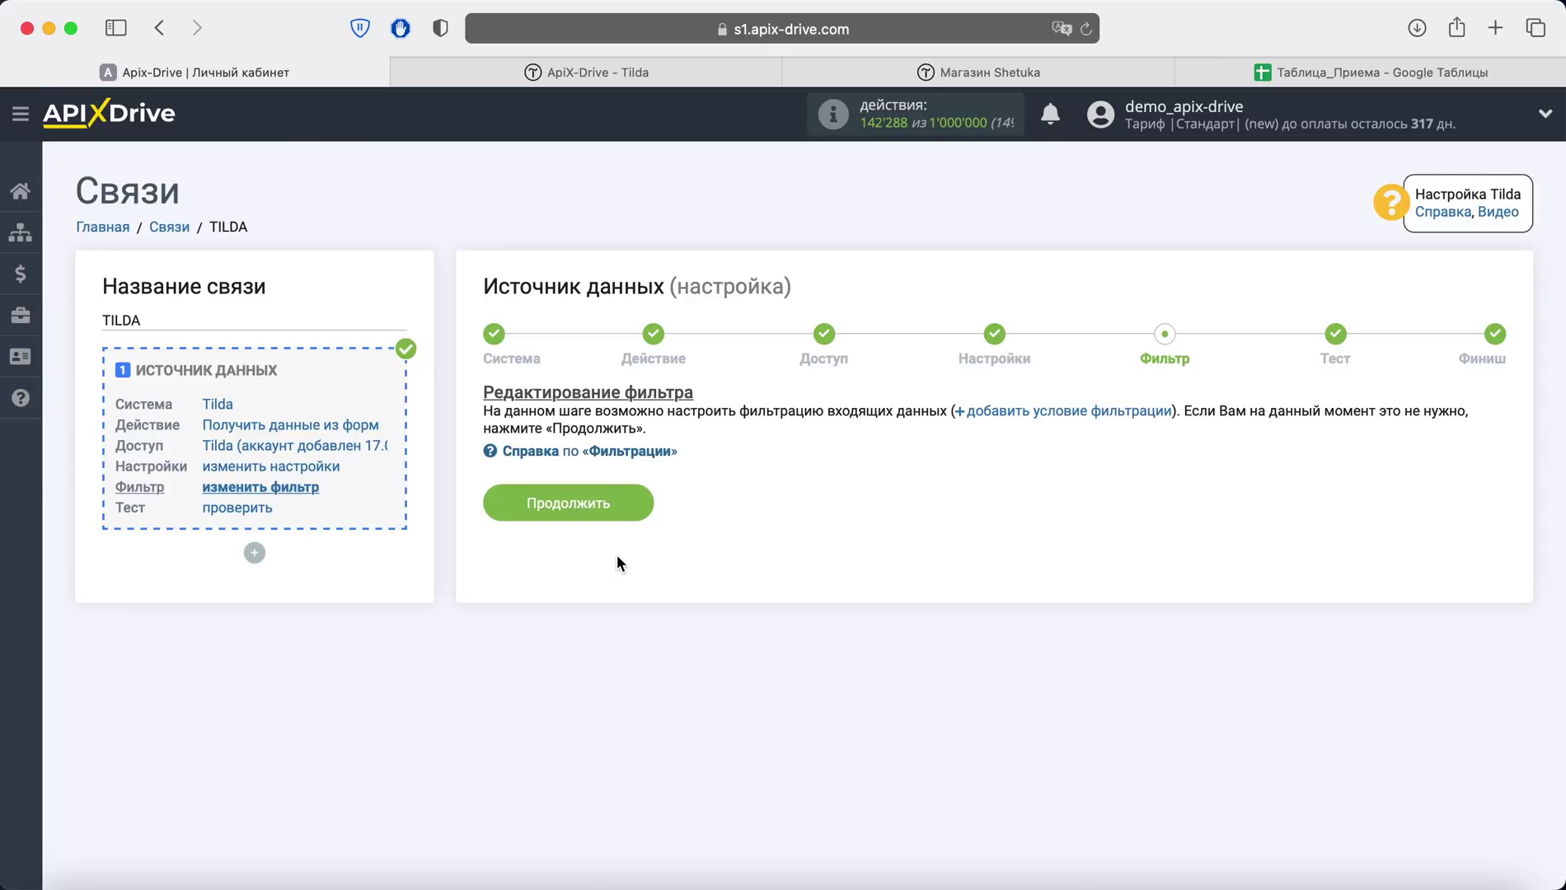
pyautogui.click(618, 501)
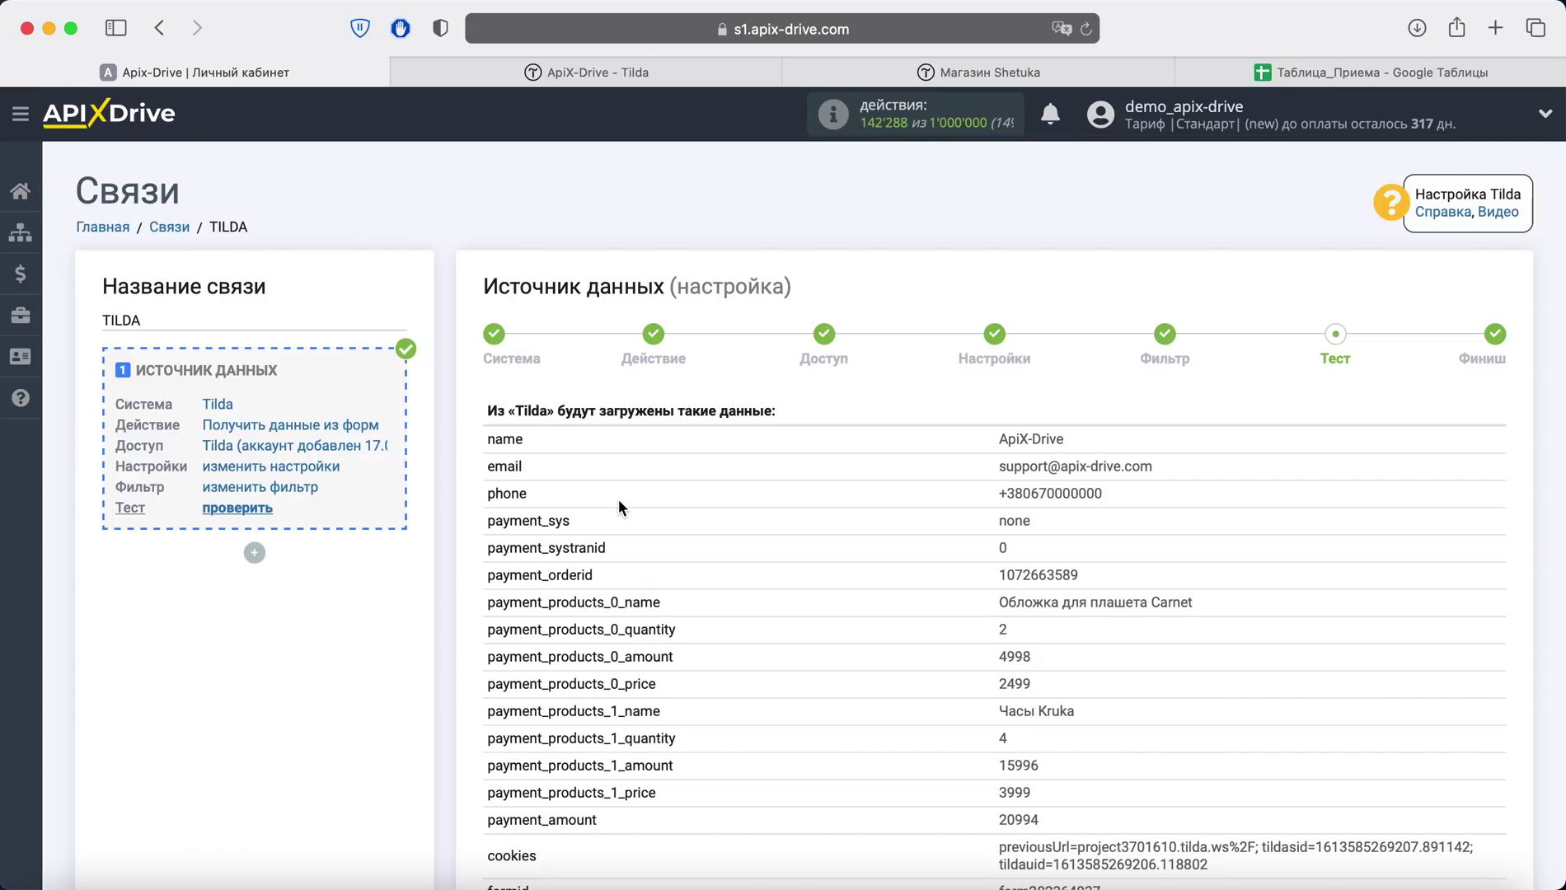
# Step: Accept the Tilda test data to finish the source and begin setting up the receiver
pyautogui.scroll(-5, 618, 500)
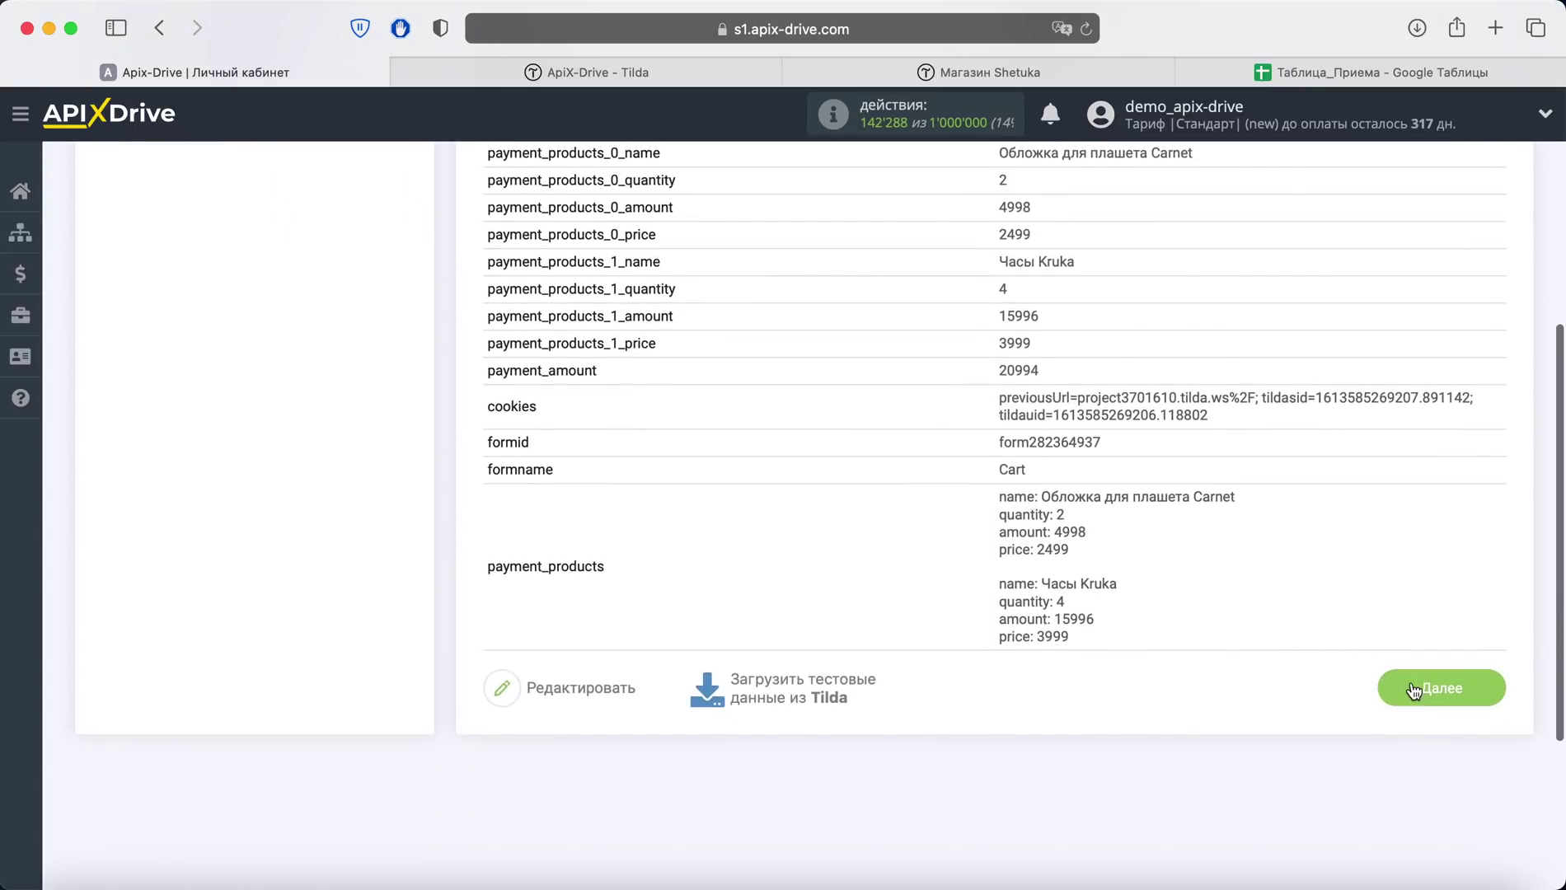
pyautogui.click(1410, 682)
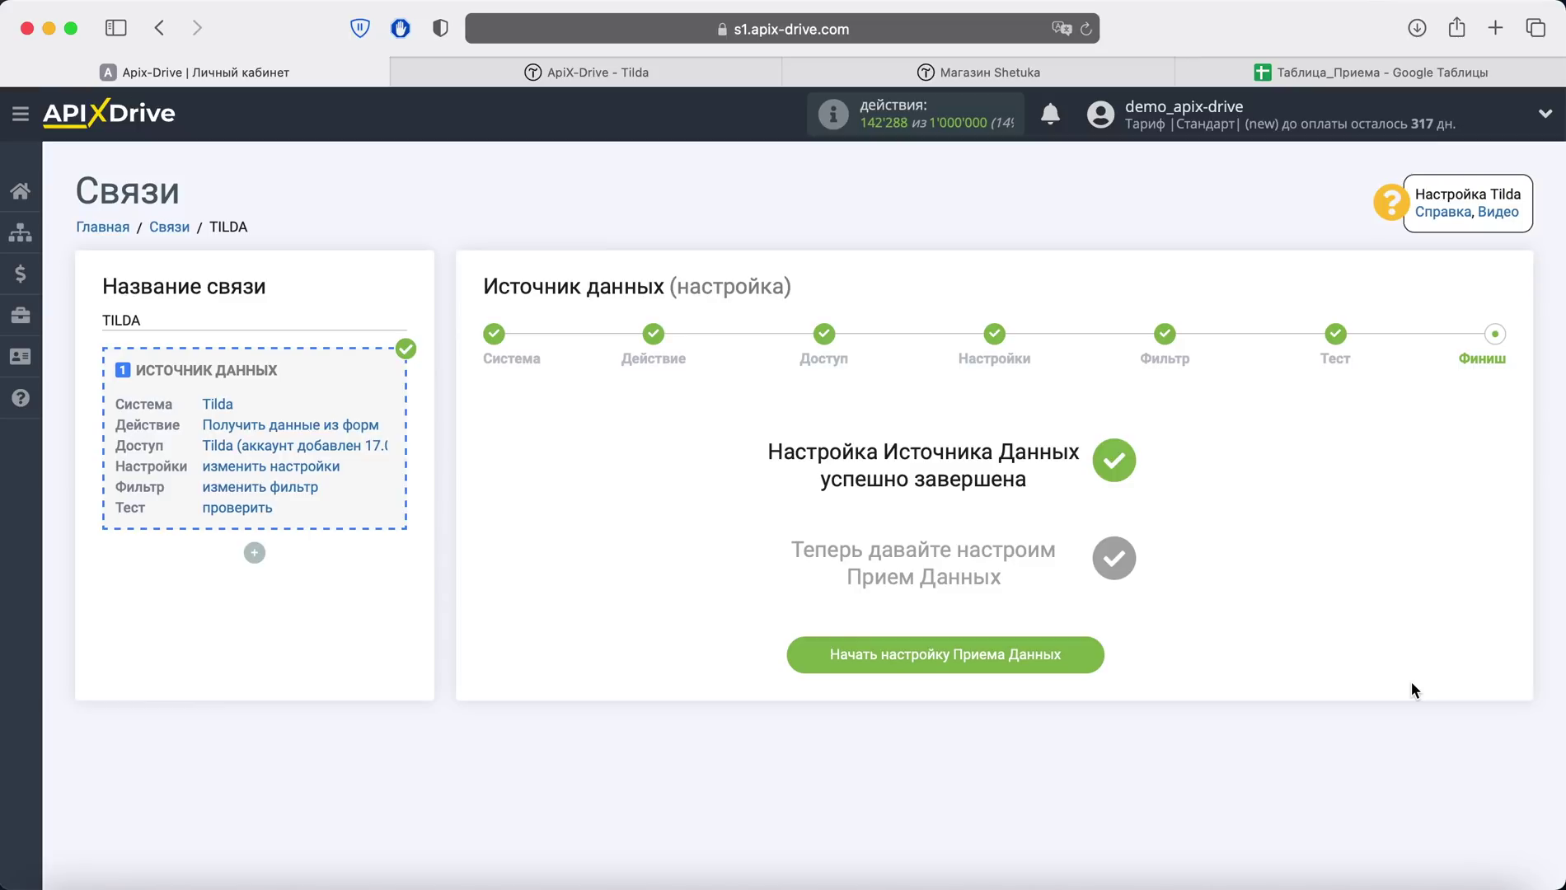
pyautogui.click(1047, 663)
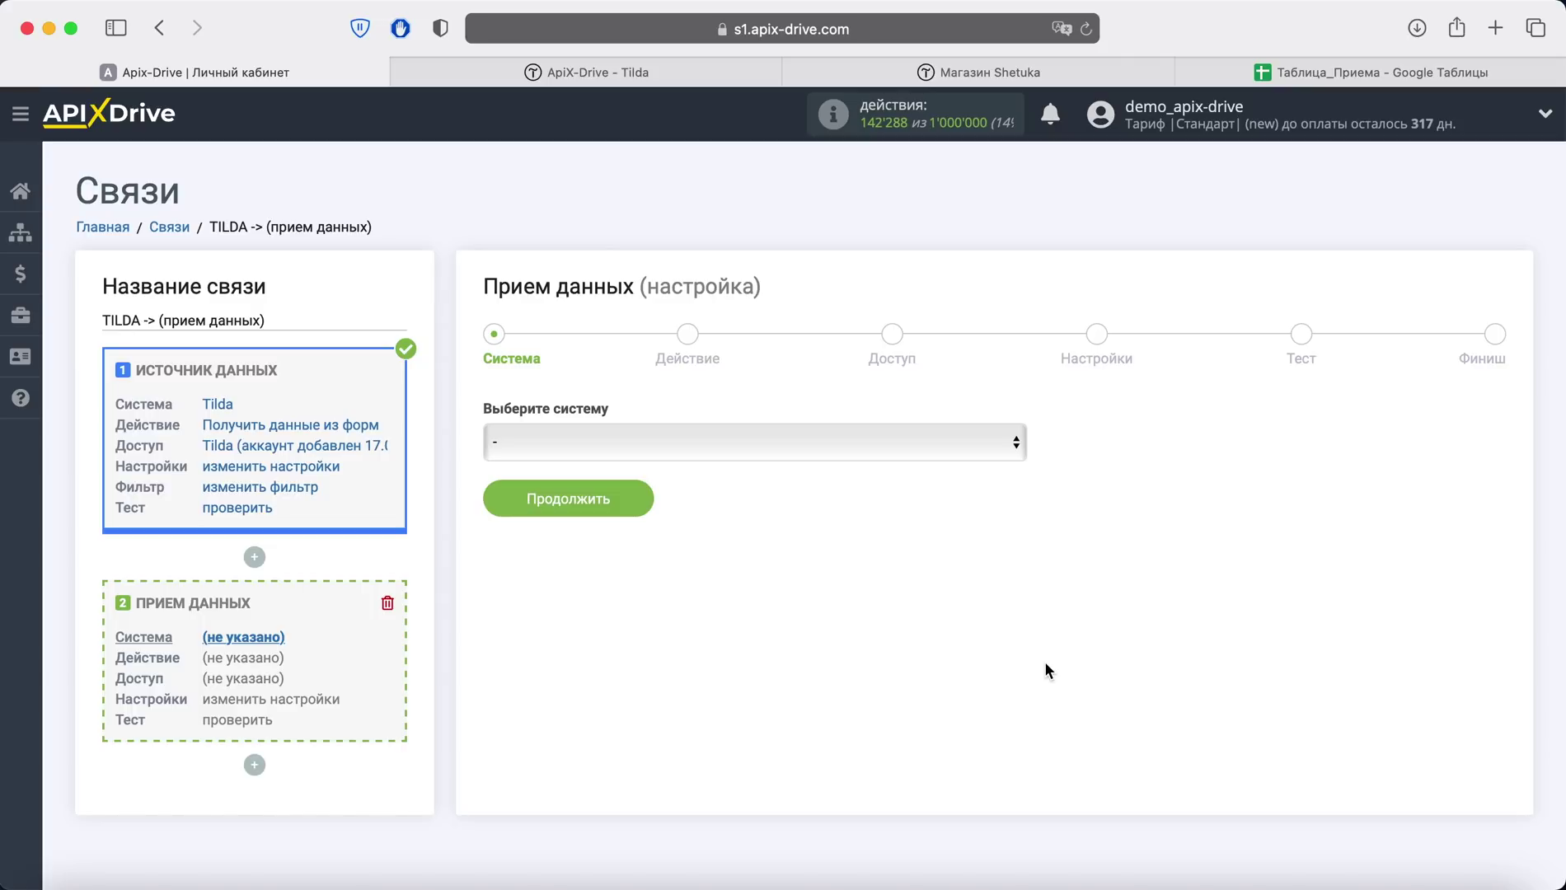
# Step: Choose Google Sheets as the receiving system with the Добавить строчку action
pyautogui.click(820, 449)
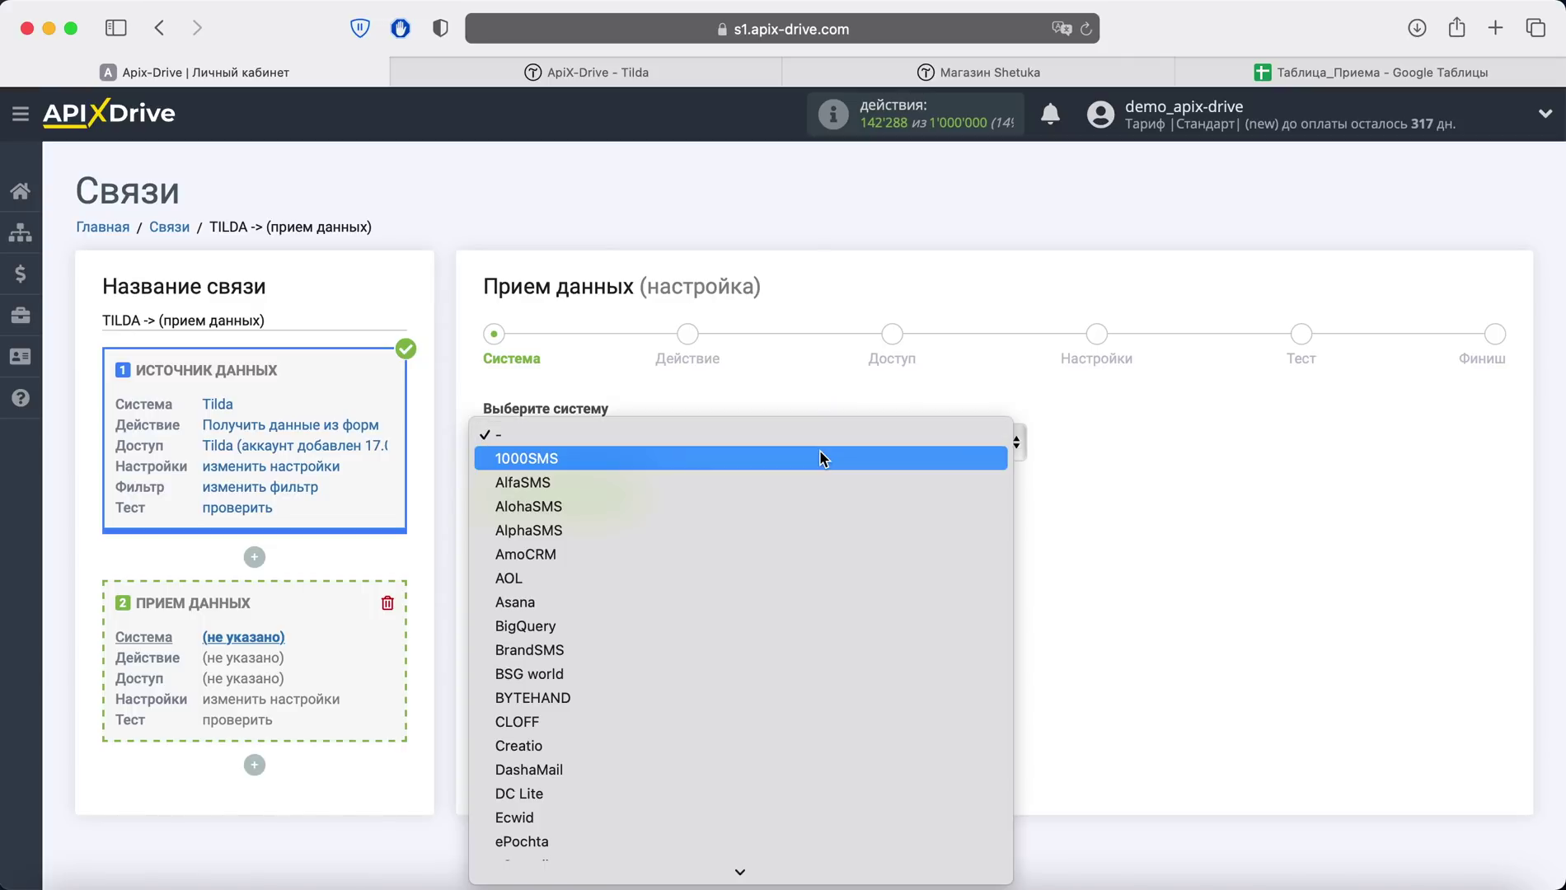
pyautogui.scroll(-5, 811, 513)
pyautogui.scroll(-3, 810, 513)
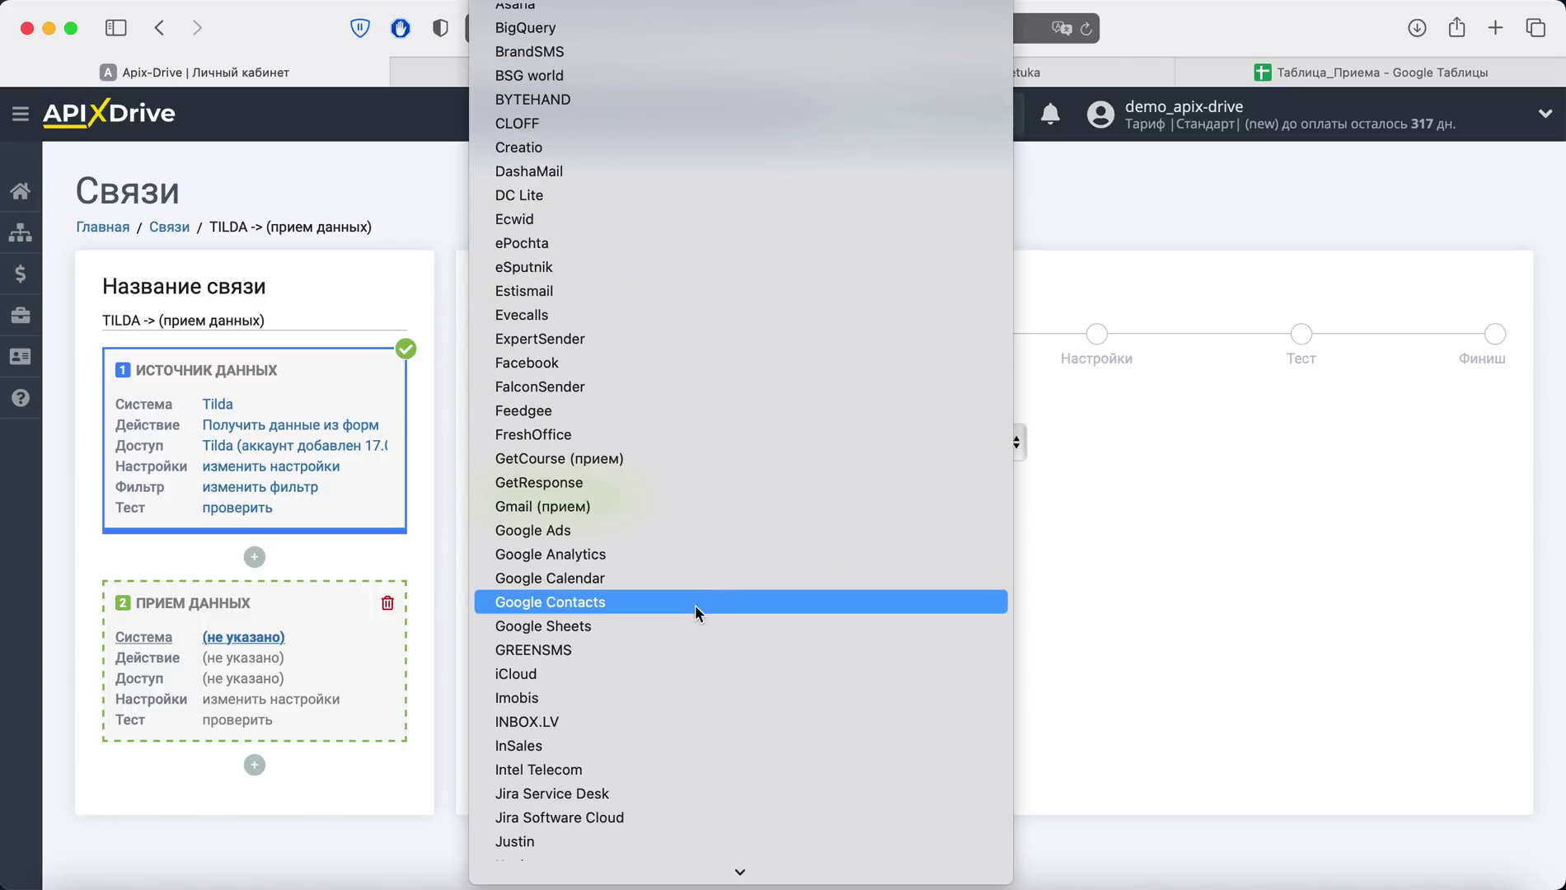
pyautogui.click(687, 626)
pyautogui.click(602, 499)
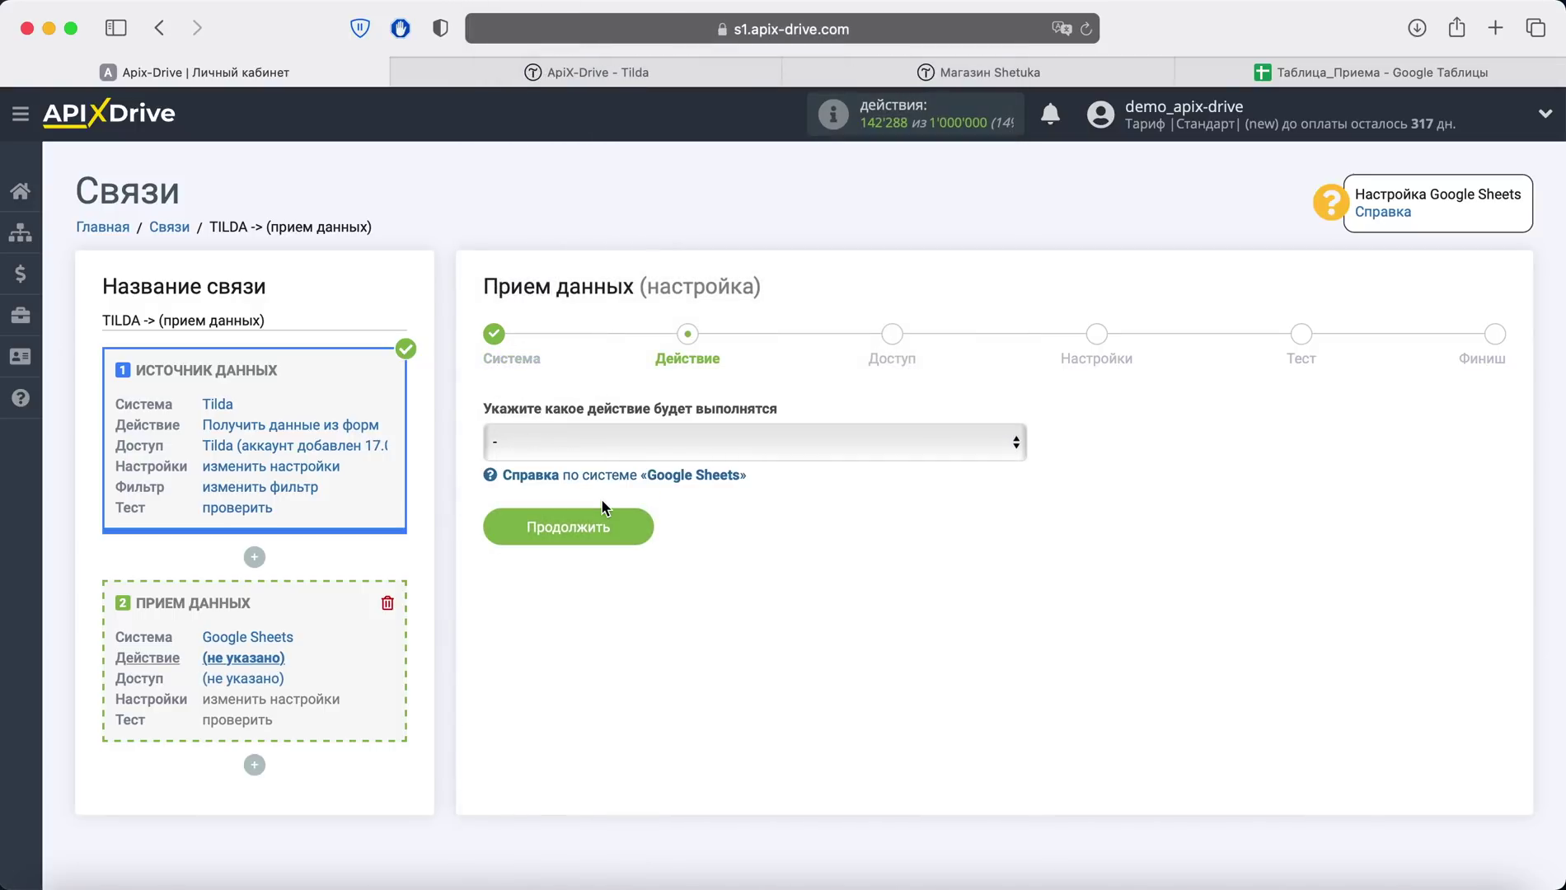
pyautogui.click(664, 442)
pyautogui.click(677, 480)
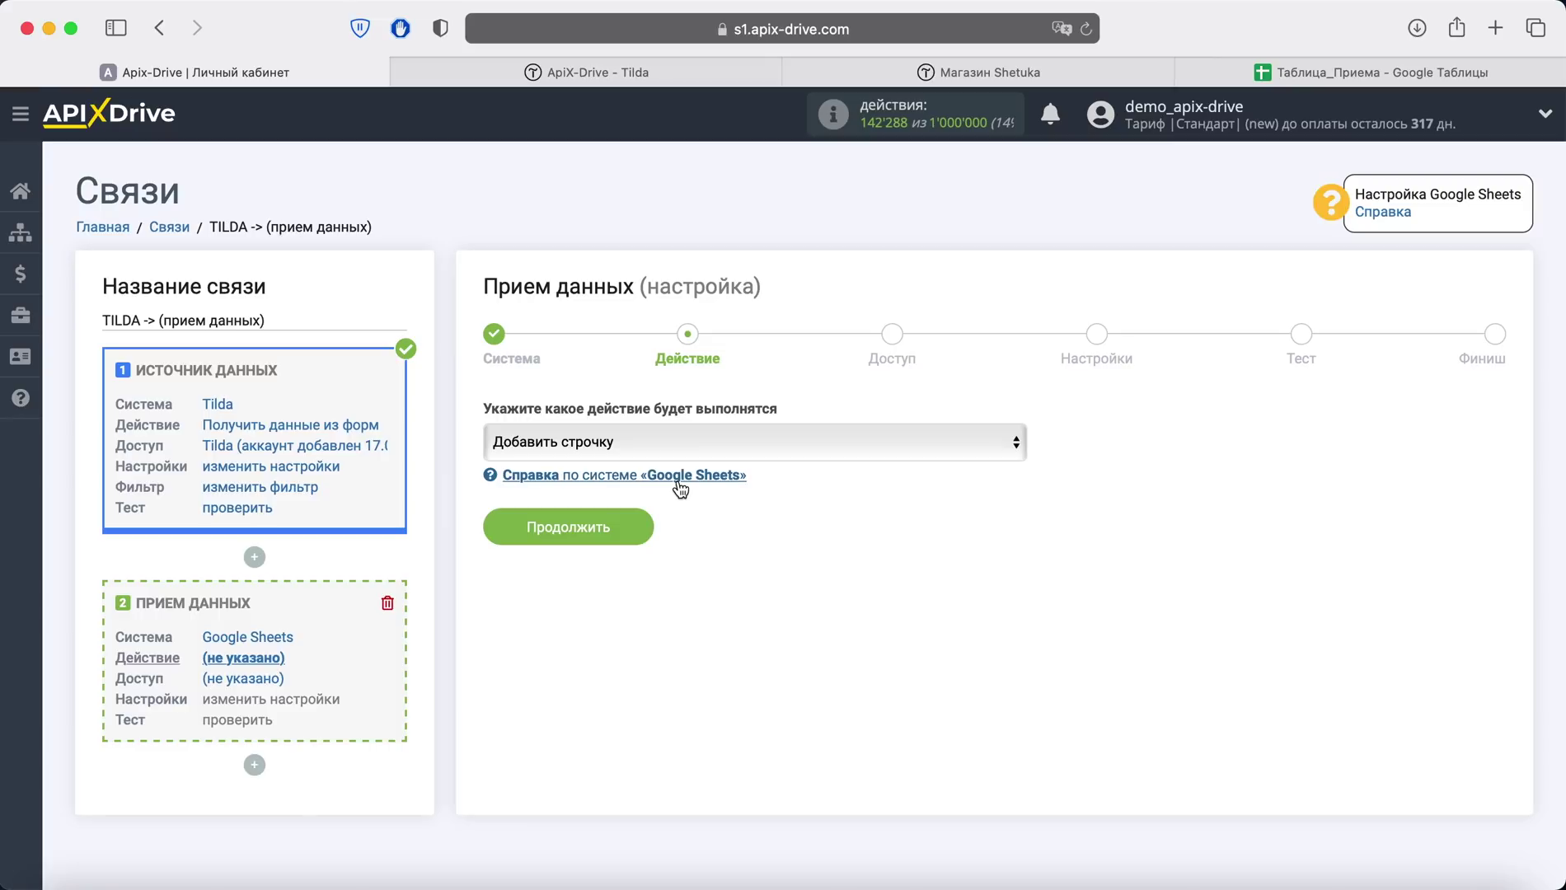
pyautogui.click(640, 526)
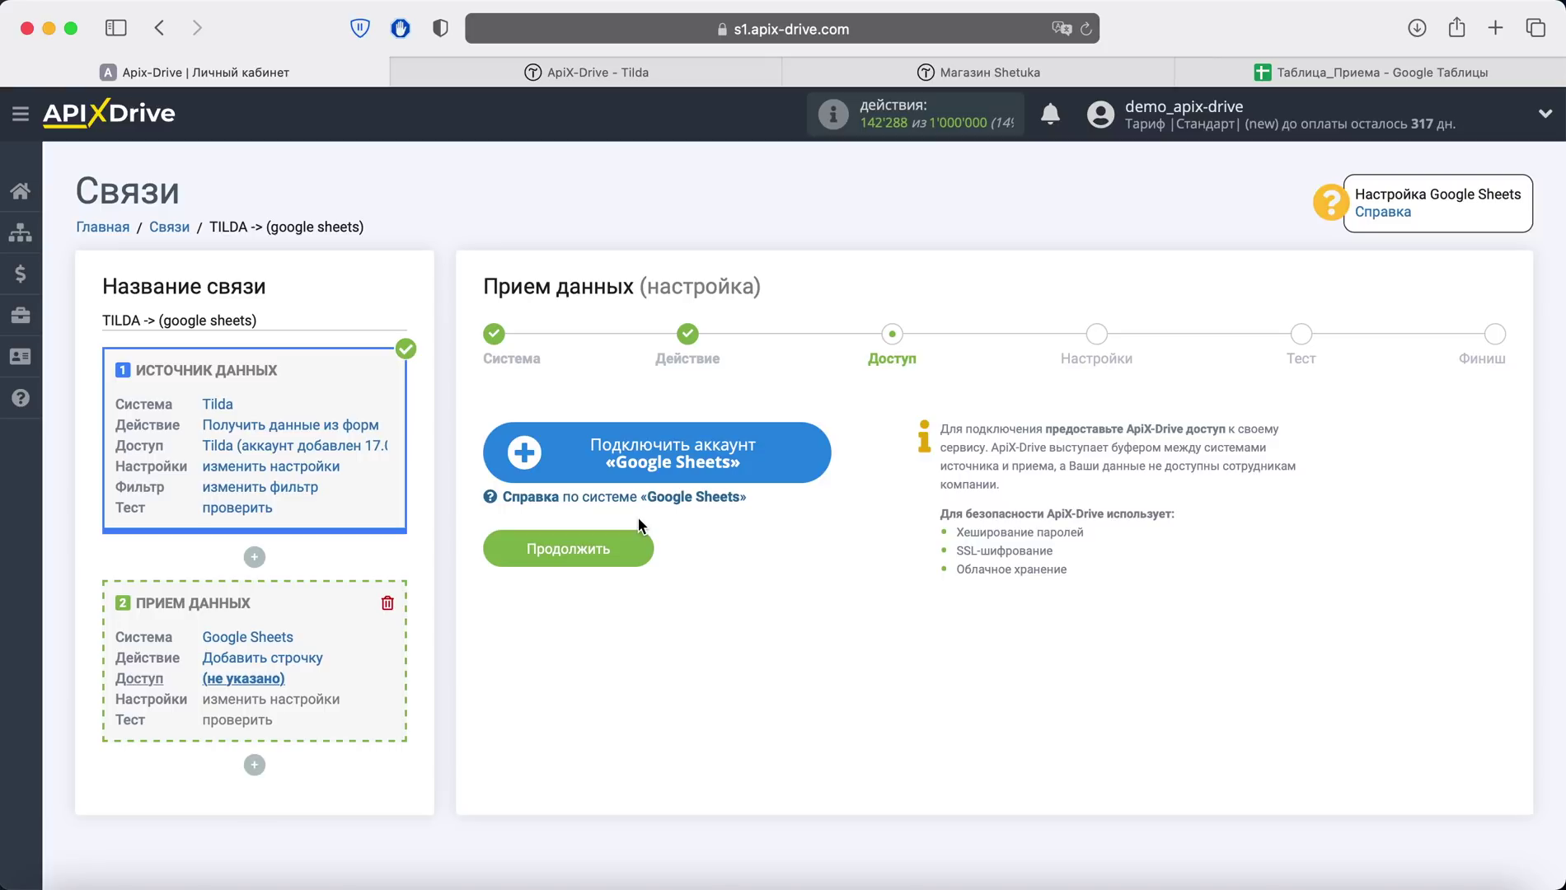
# Step: Sign in with the saved Google account and allow ApiX-Drive access to Google Sheets
pyautogui.click(608, 466)
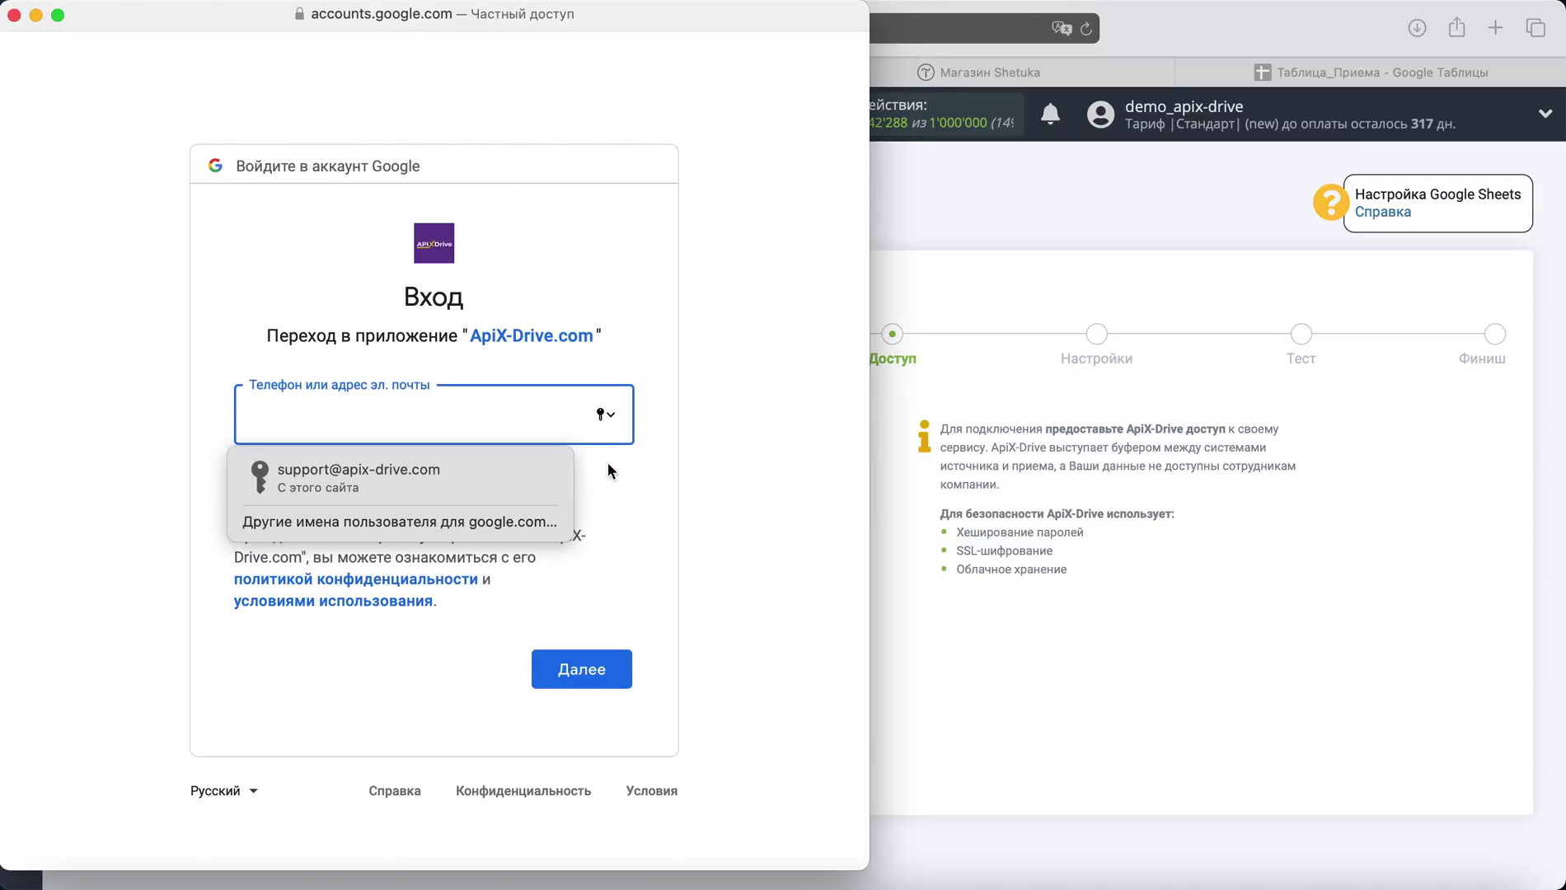
pyautogui.click(530, 473)
pyautogui.click(596, 676)
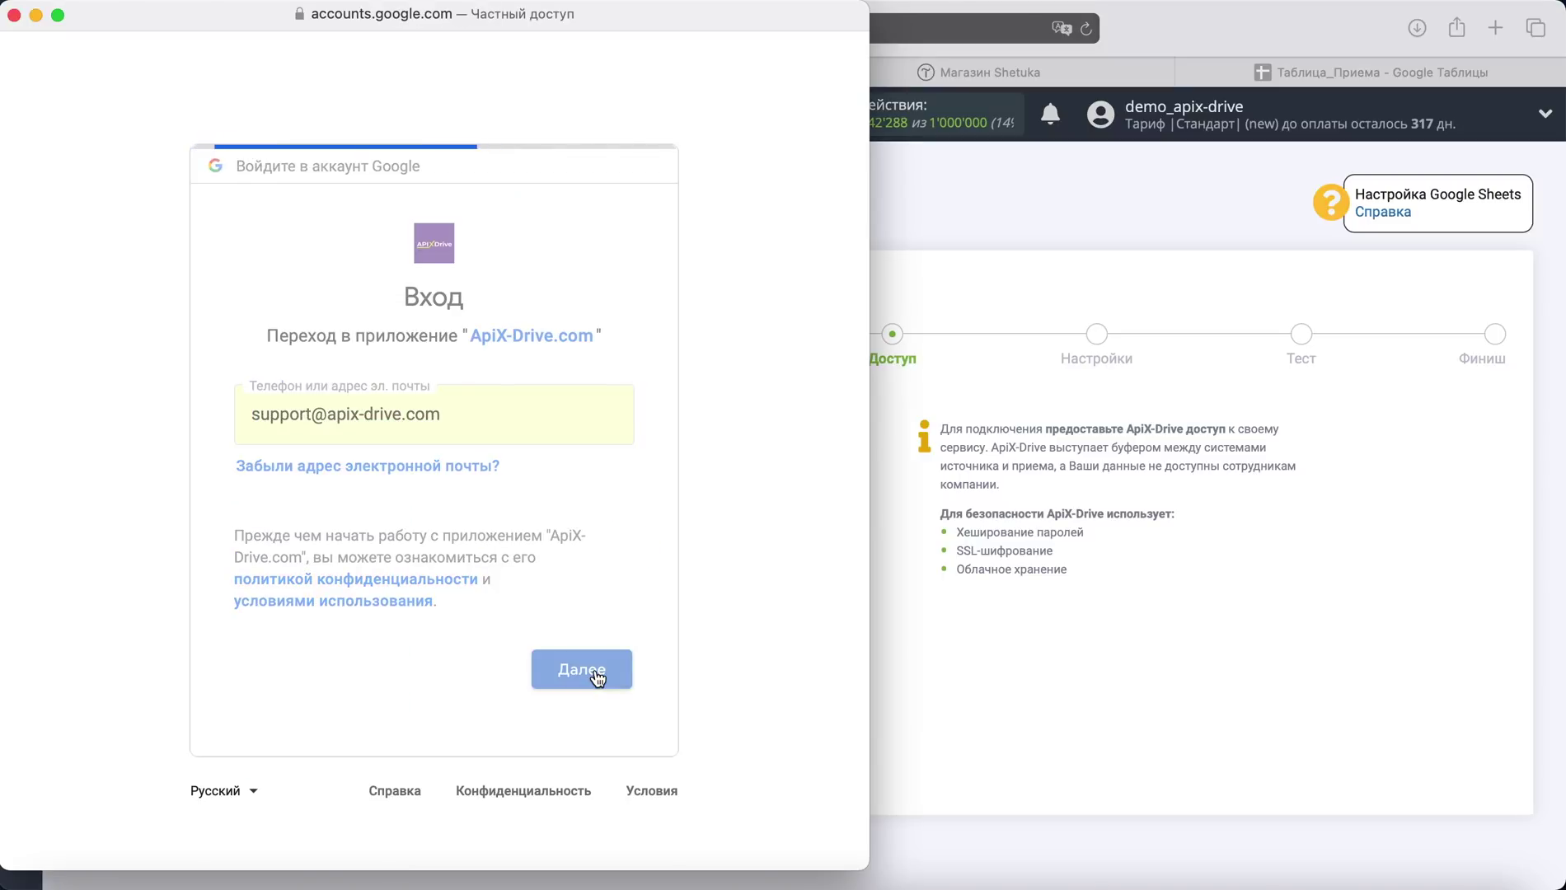
pyautogui.click(441, 478)
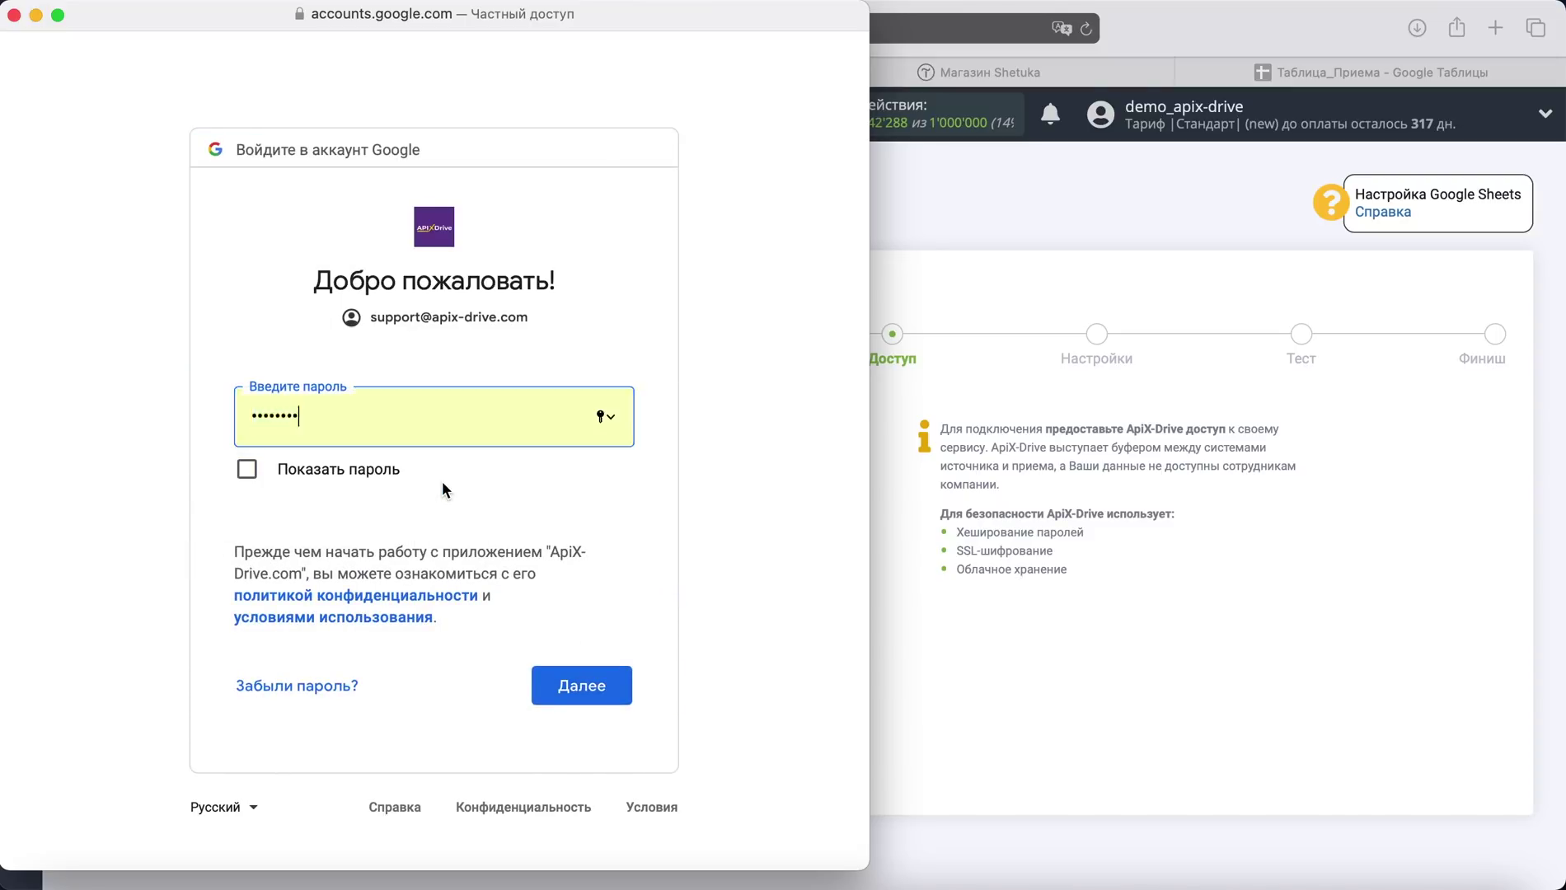
pyautogui.click(608, 694)
pyautogui.click(575, 826)
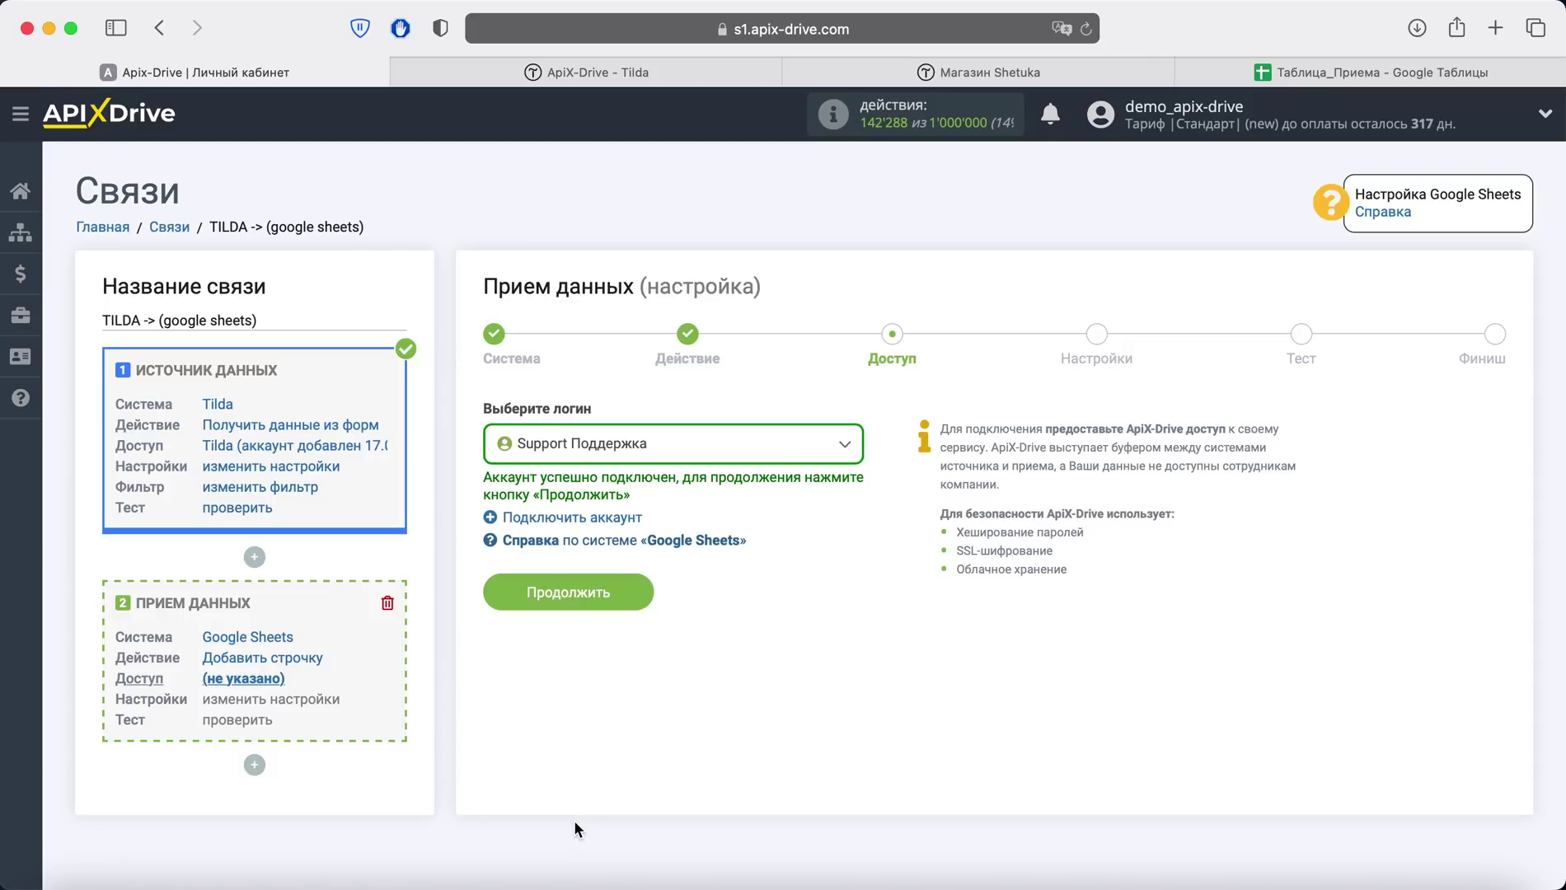
# Step: Confirm the connected Google account and target file Таблица_Приема, sheet Прием
pyautogui.click(600, 591)
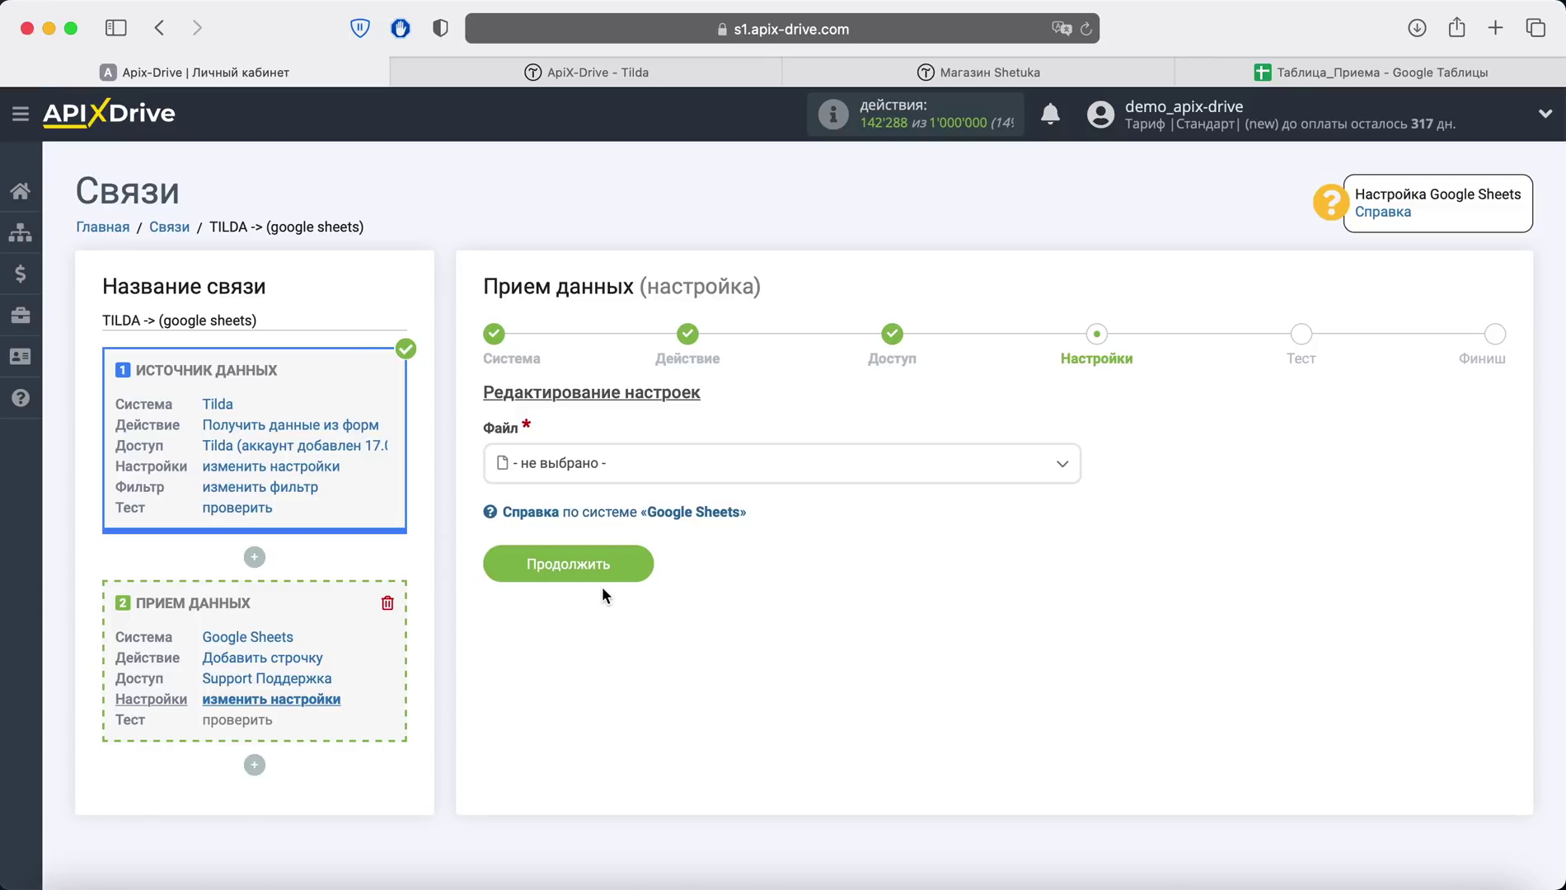
pyautogui.click(619, 474)
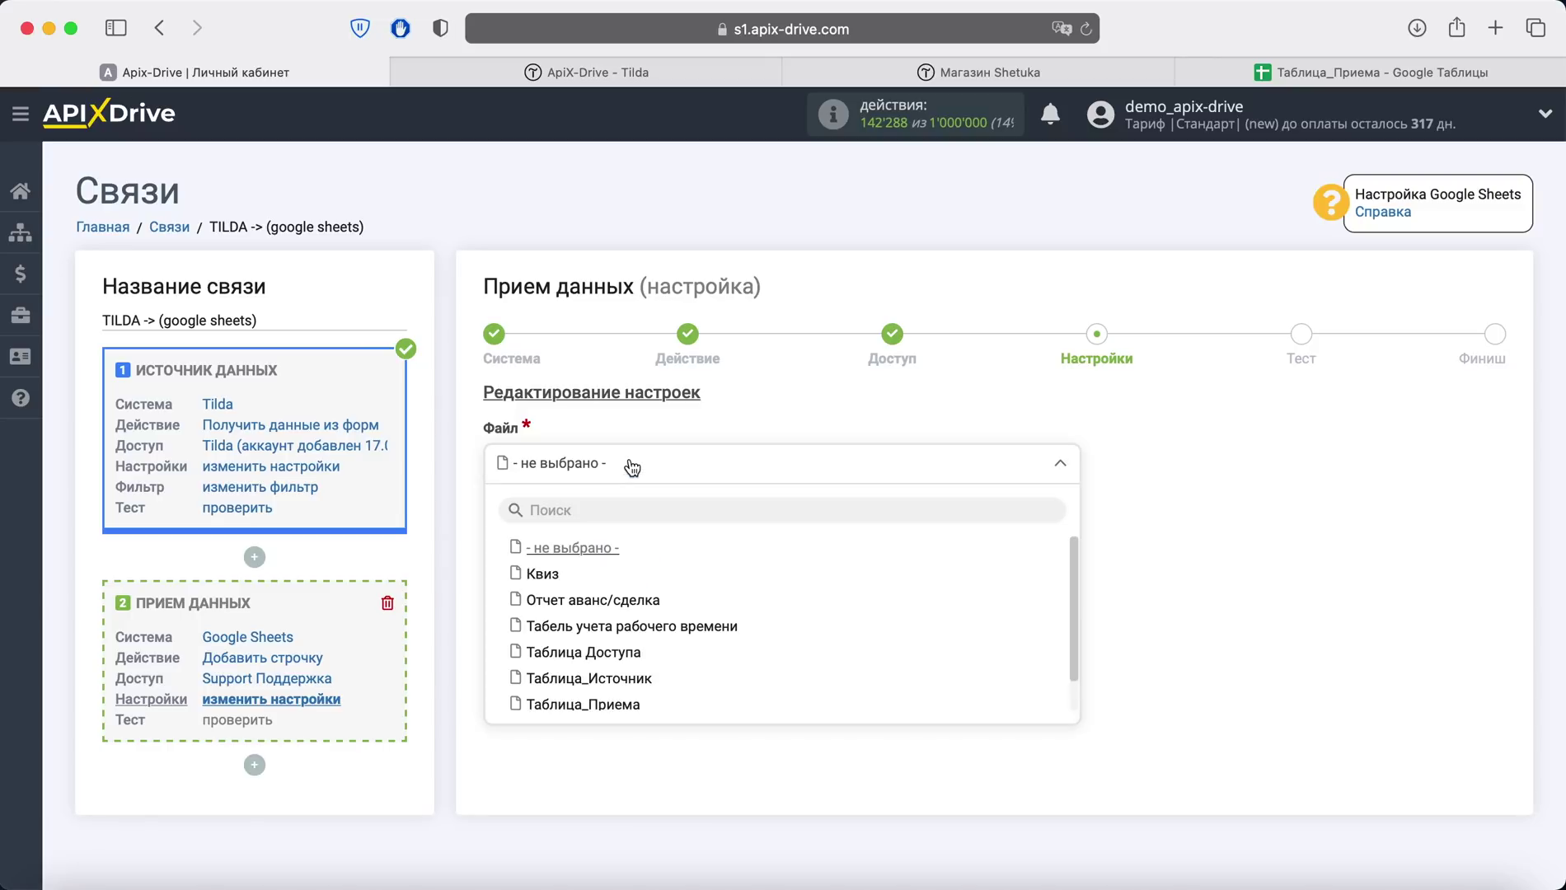
pyautogui.click(587, 704)
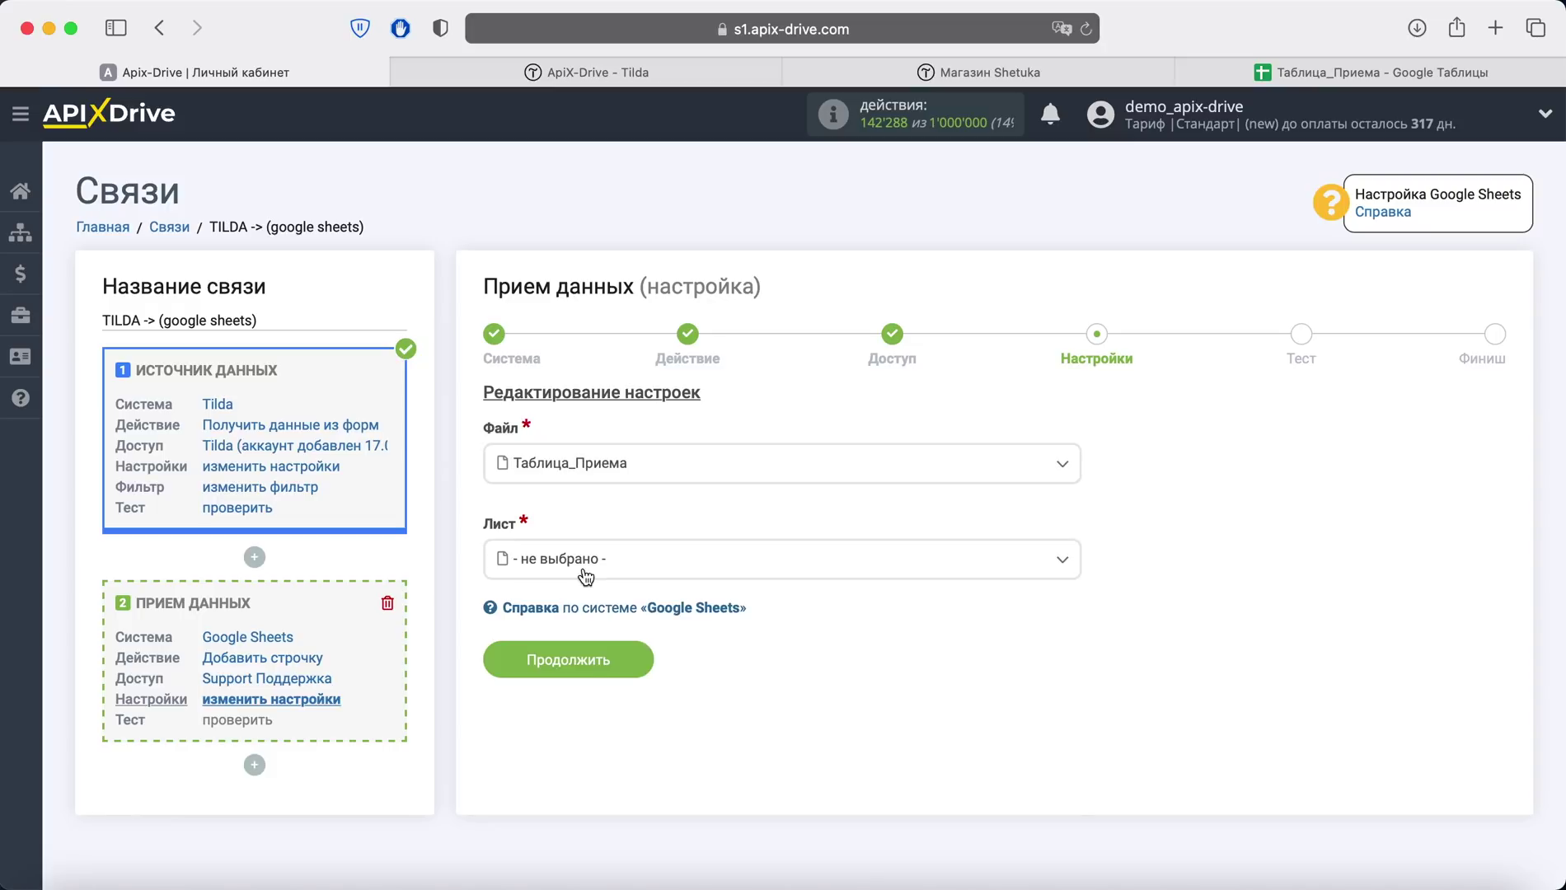
pyautogui.click(585, 568)
pyautogui.click(565, 669)
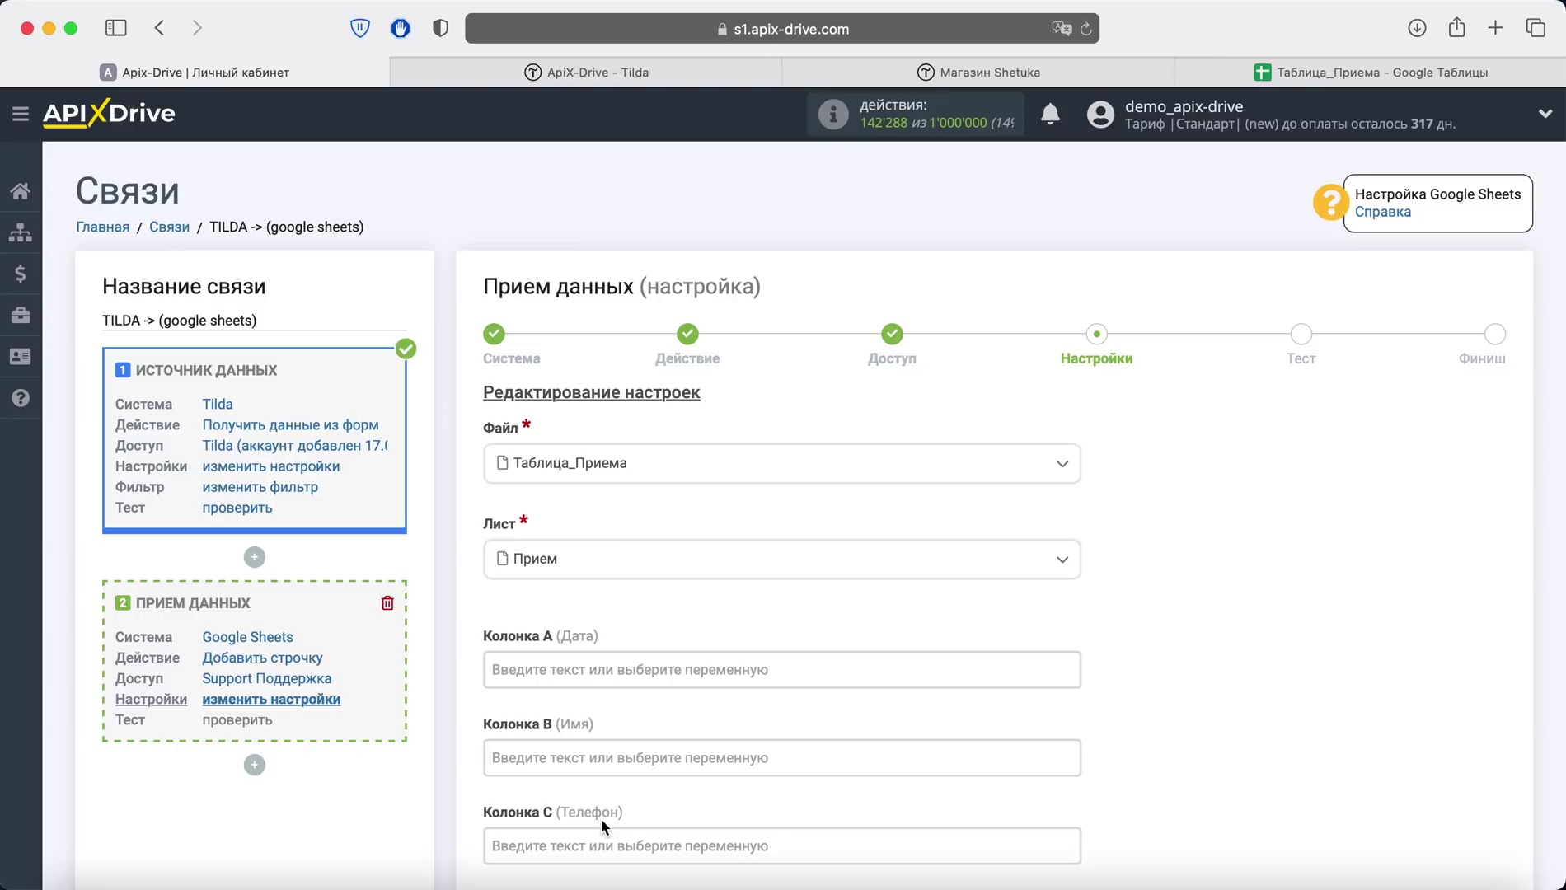
# Step: Map columns A–D to the order date, customer name, phone and e-mail
pyautogui.click(544, 669)
pyautogui.scroll(-5, 543, 667)
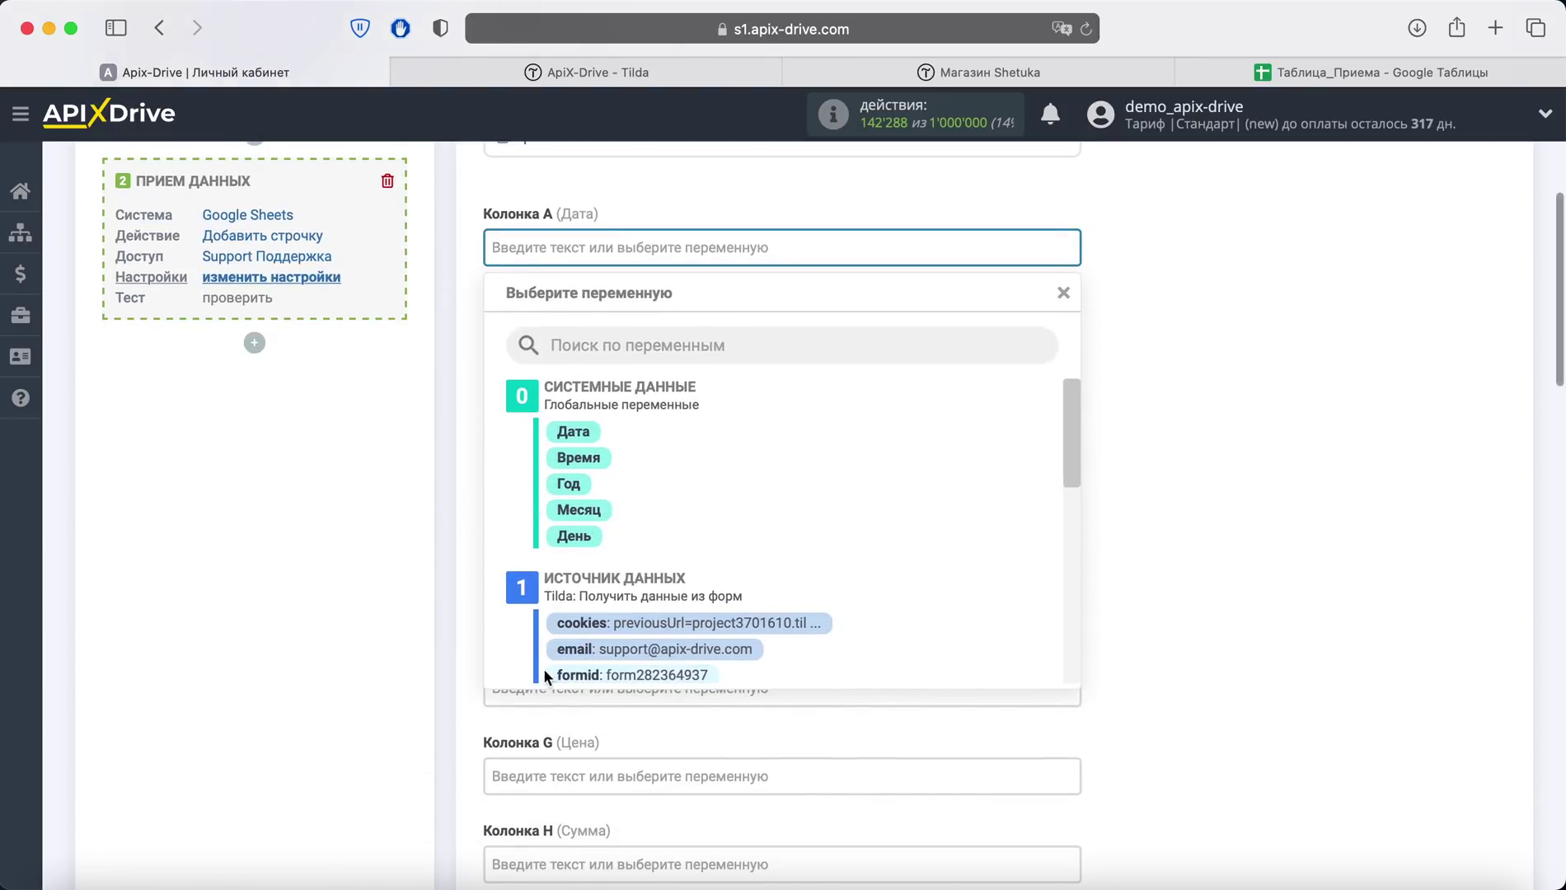
pyautogui.click(569, 429)
pyautogui.click(566, 338)
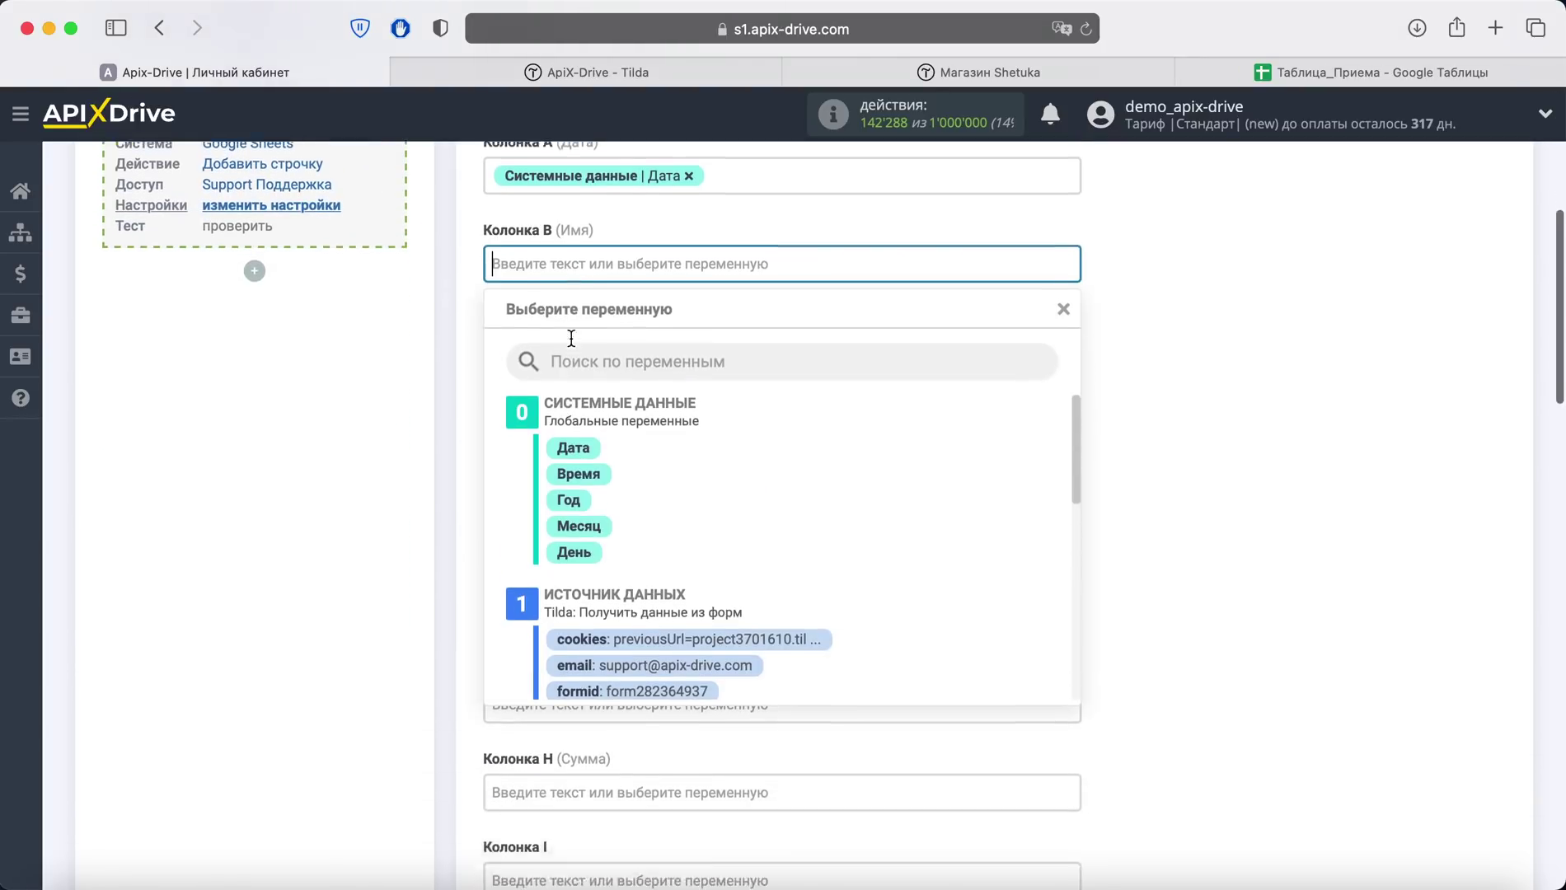
pyautogui.scroll(-4, 763, 447)
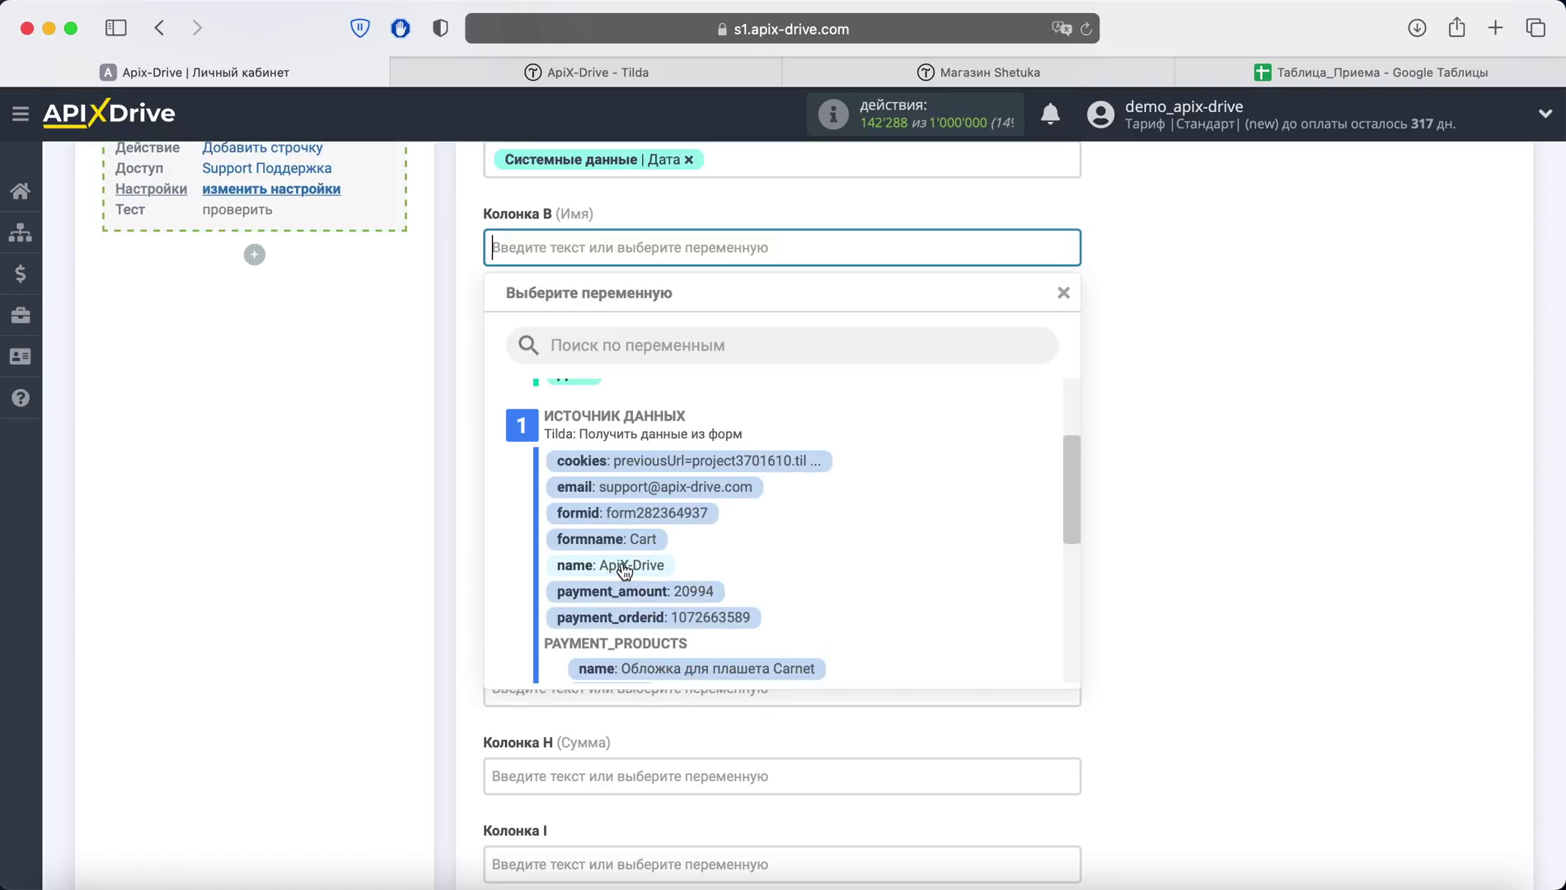
pyautogui.click(612, 464)
pyautogui.click(603, 335)
pyautogui.scroll(-10, 741, 462)
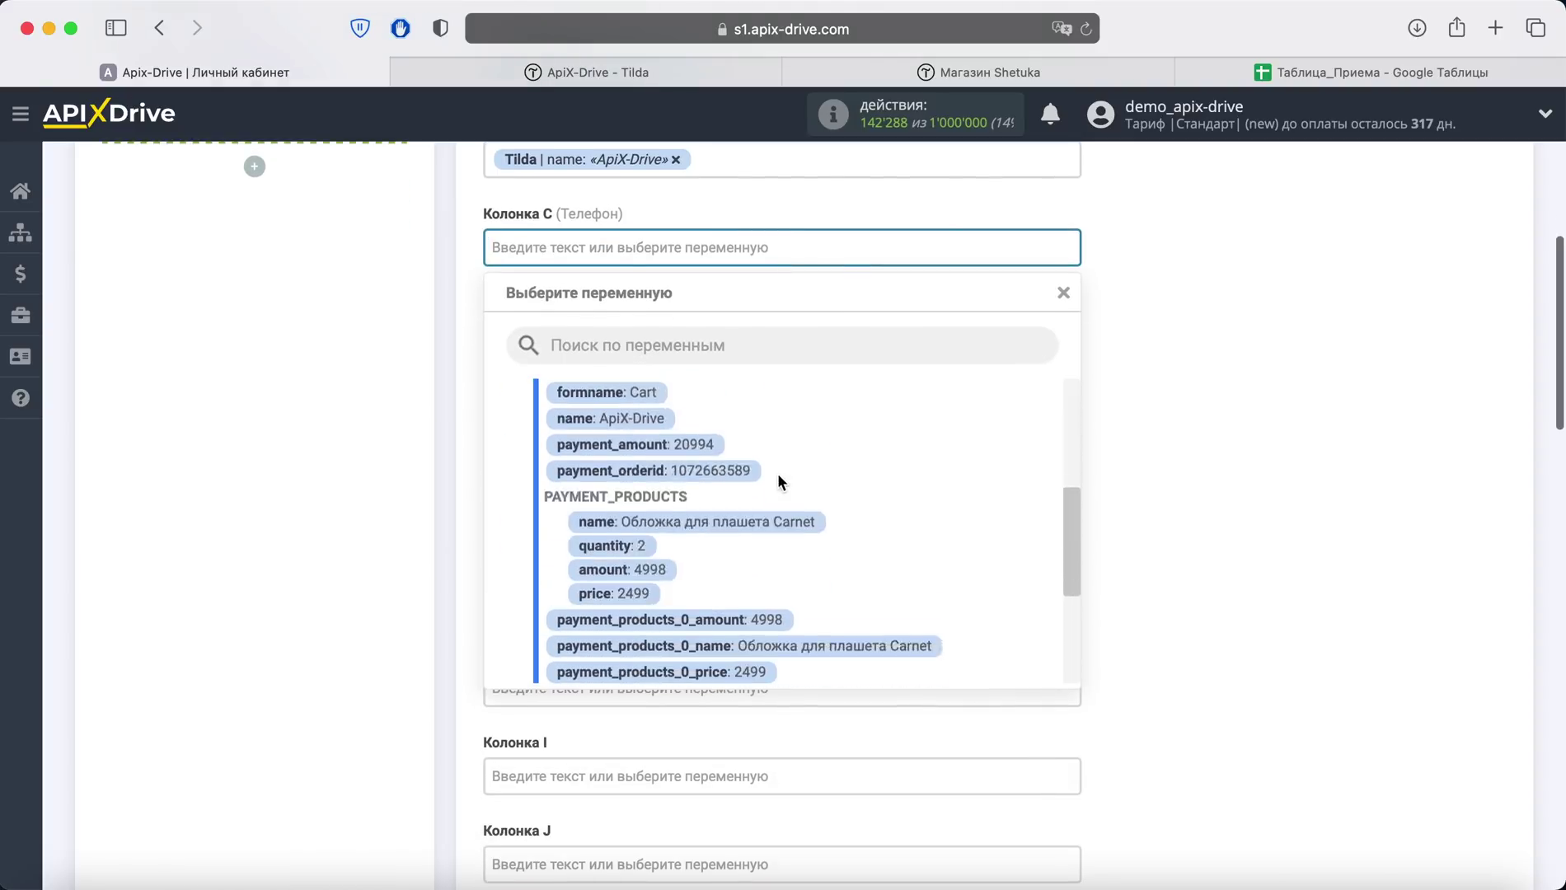
pyautogui.scroll(-5, 777, 473)
pyautogui.click(655, 632)
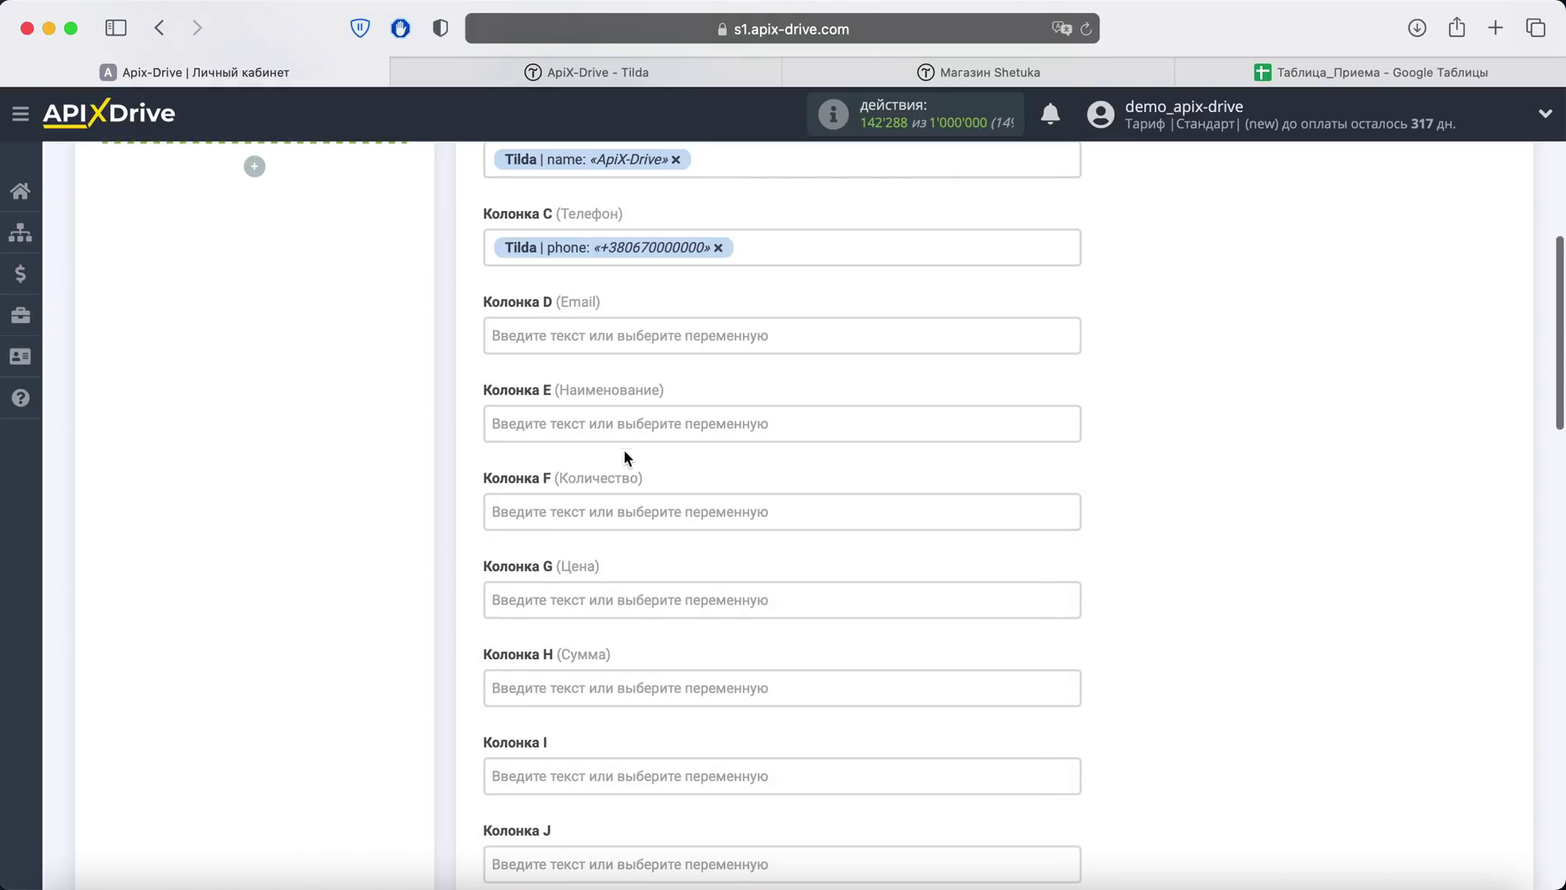
pyautogui.click(613, 346)
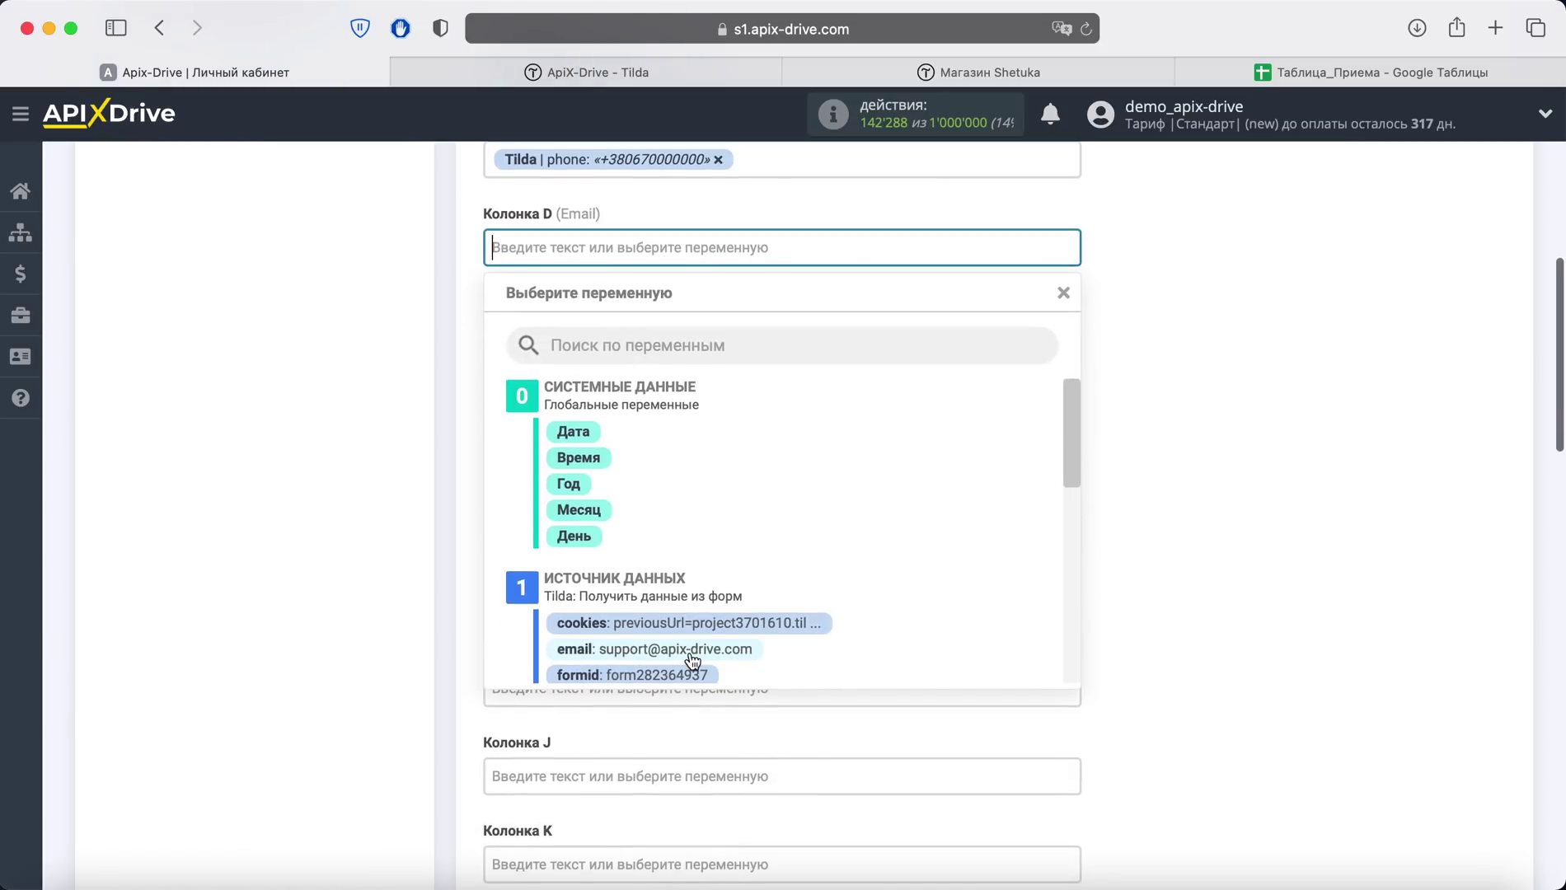
pyautogui.click(689, 654)
# Step: Map columns E–H to product name, quantity, price and payment_amount
pyautogui.click(581, 340)
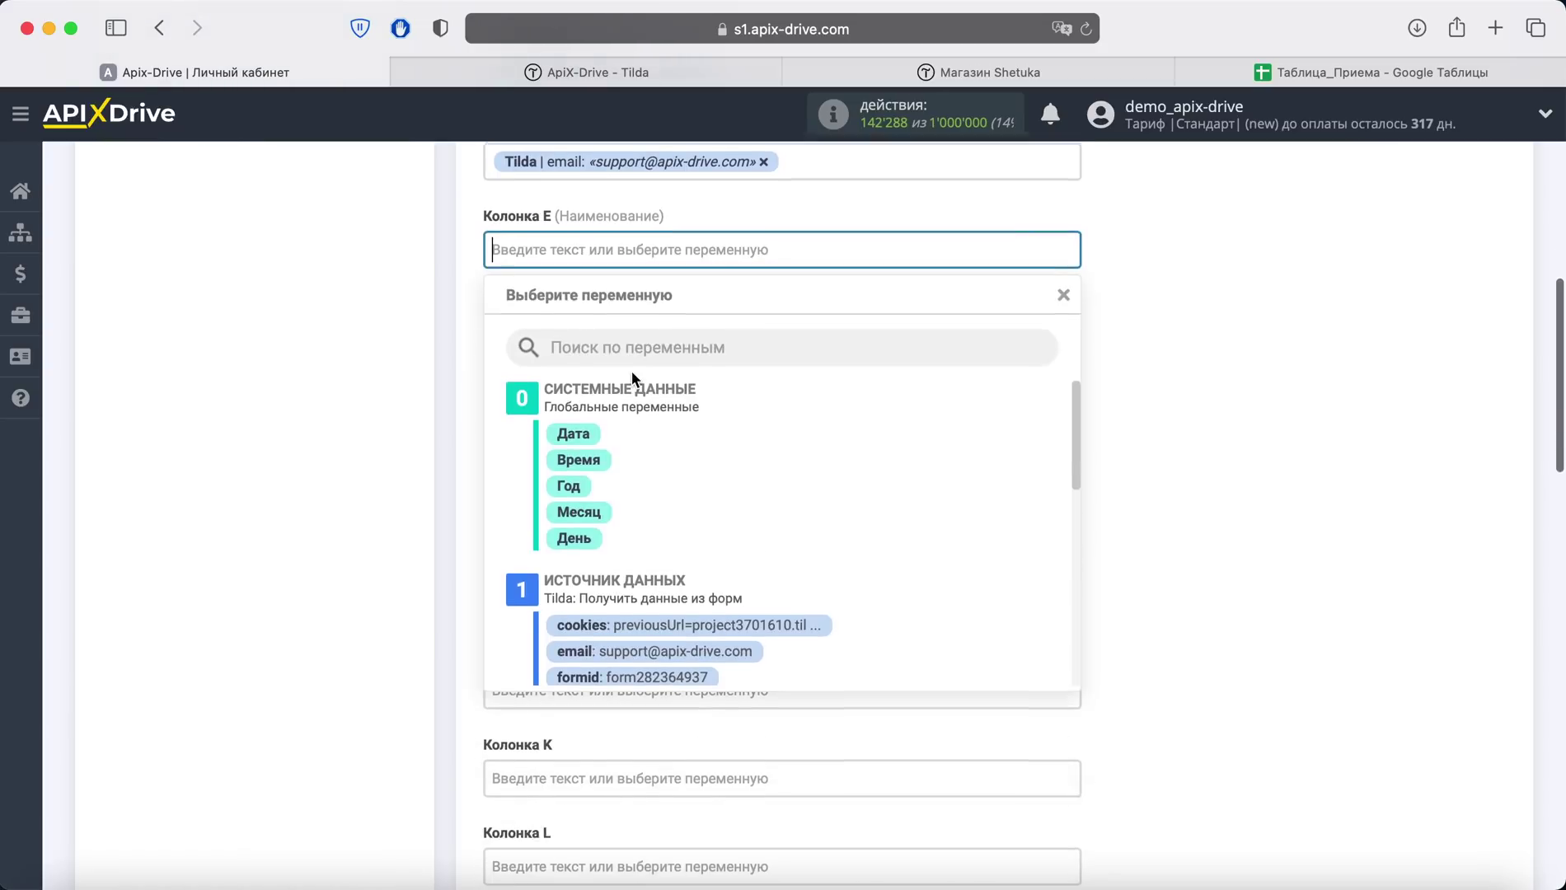
pyautogui.scroll(-1, 772, 468)
pyautogui.scroll(-3, 772, 468)
pyautogui.scroll(-1, 772, 468)
pyautogui.click(626, 568)
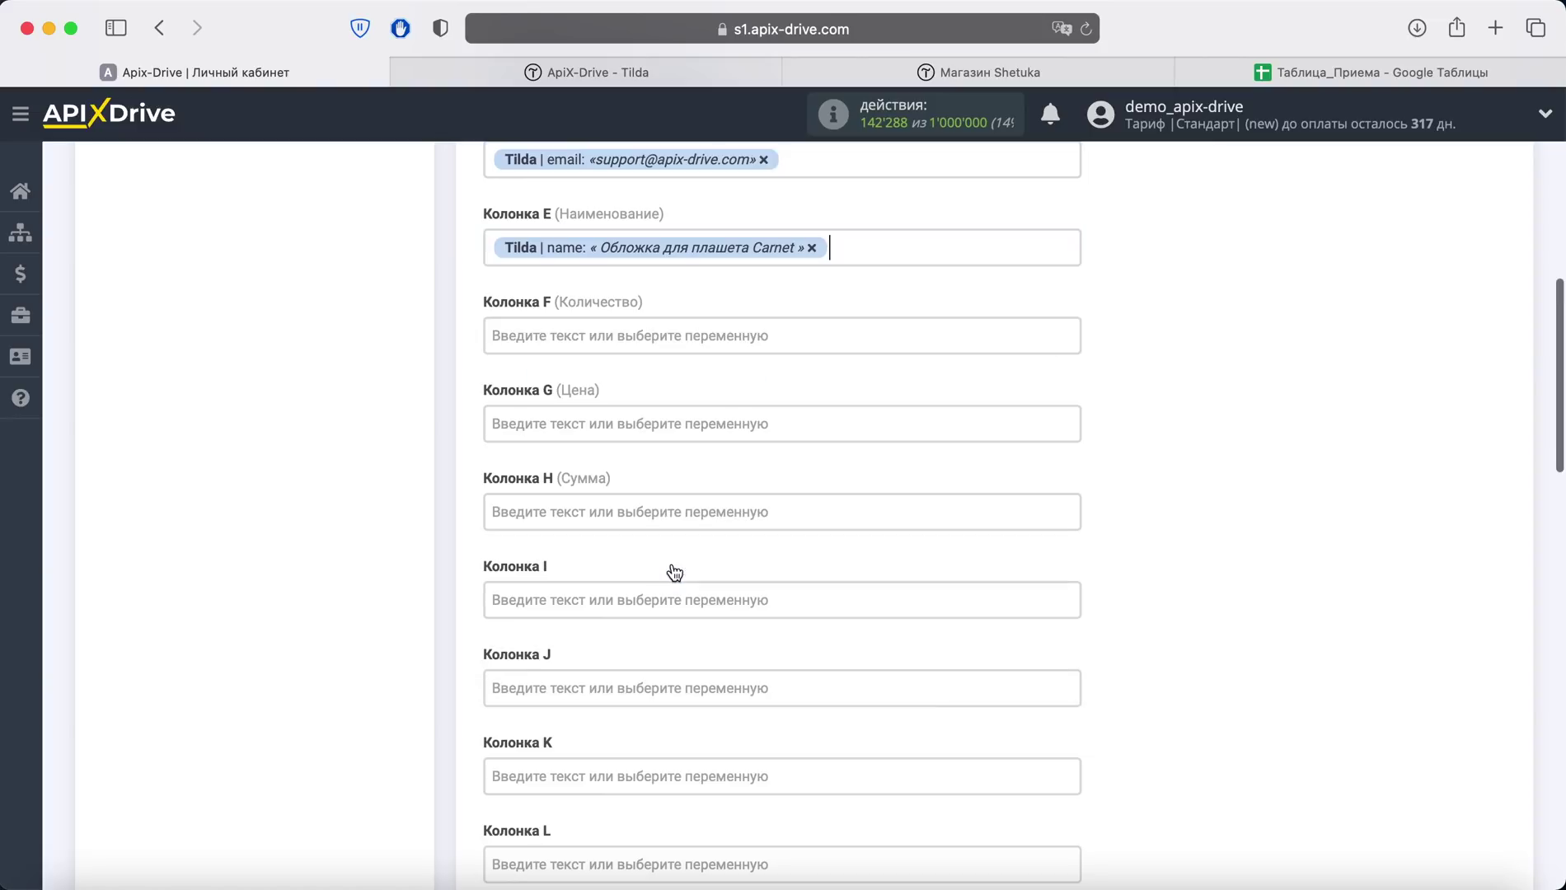
pyautogui.click(575, 329)
pyautogui.scroll(-3, 746, 470)
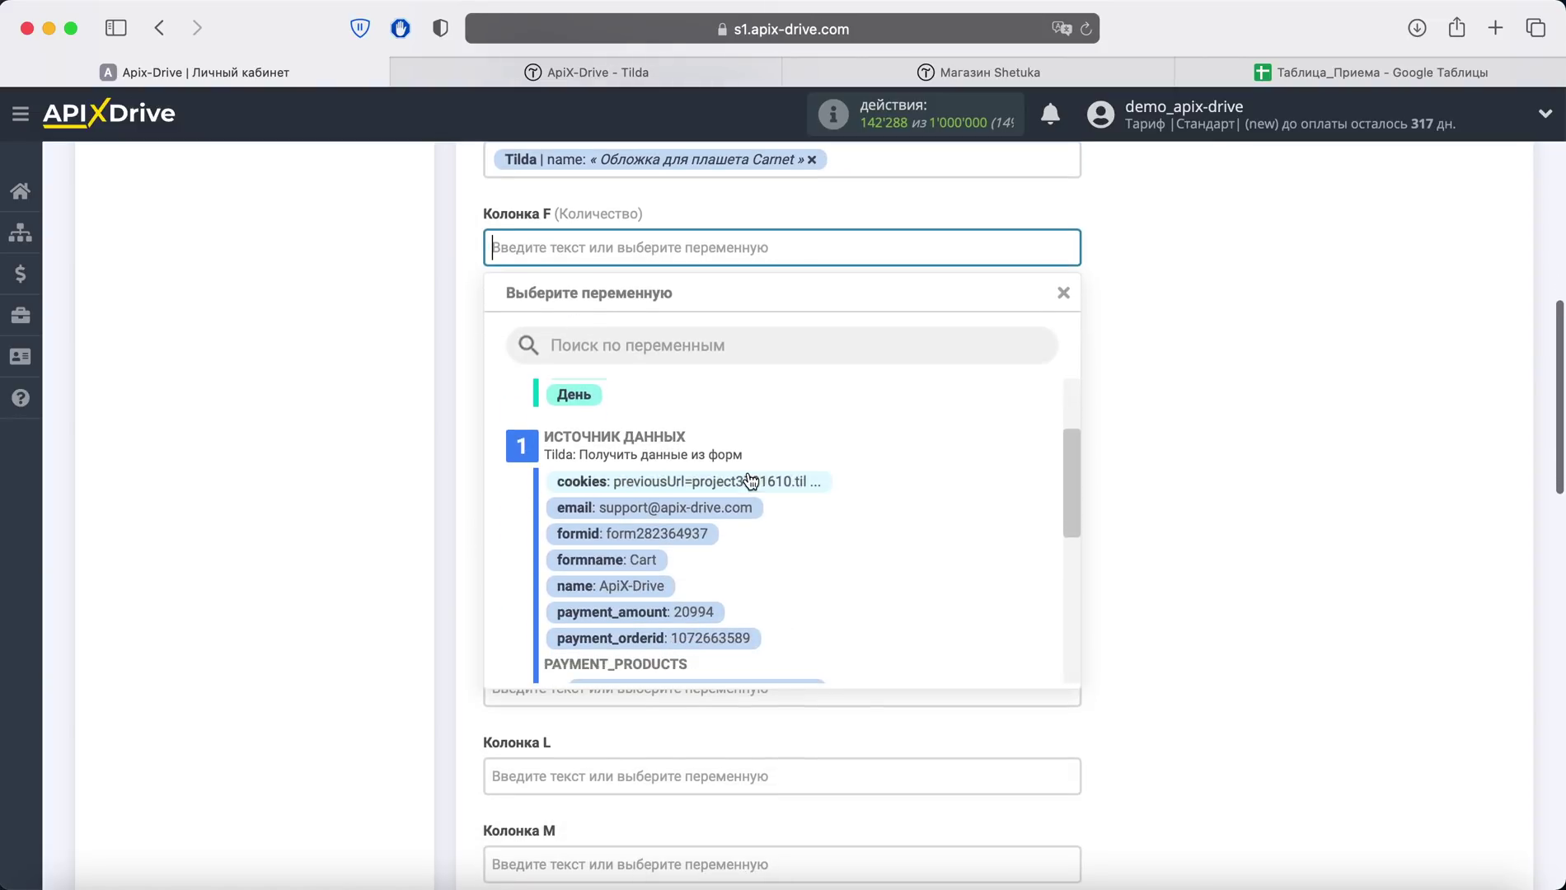
pyautogui.scroll(-2, 686, 554)
pyautogui.click(639, 606)
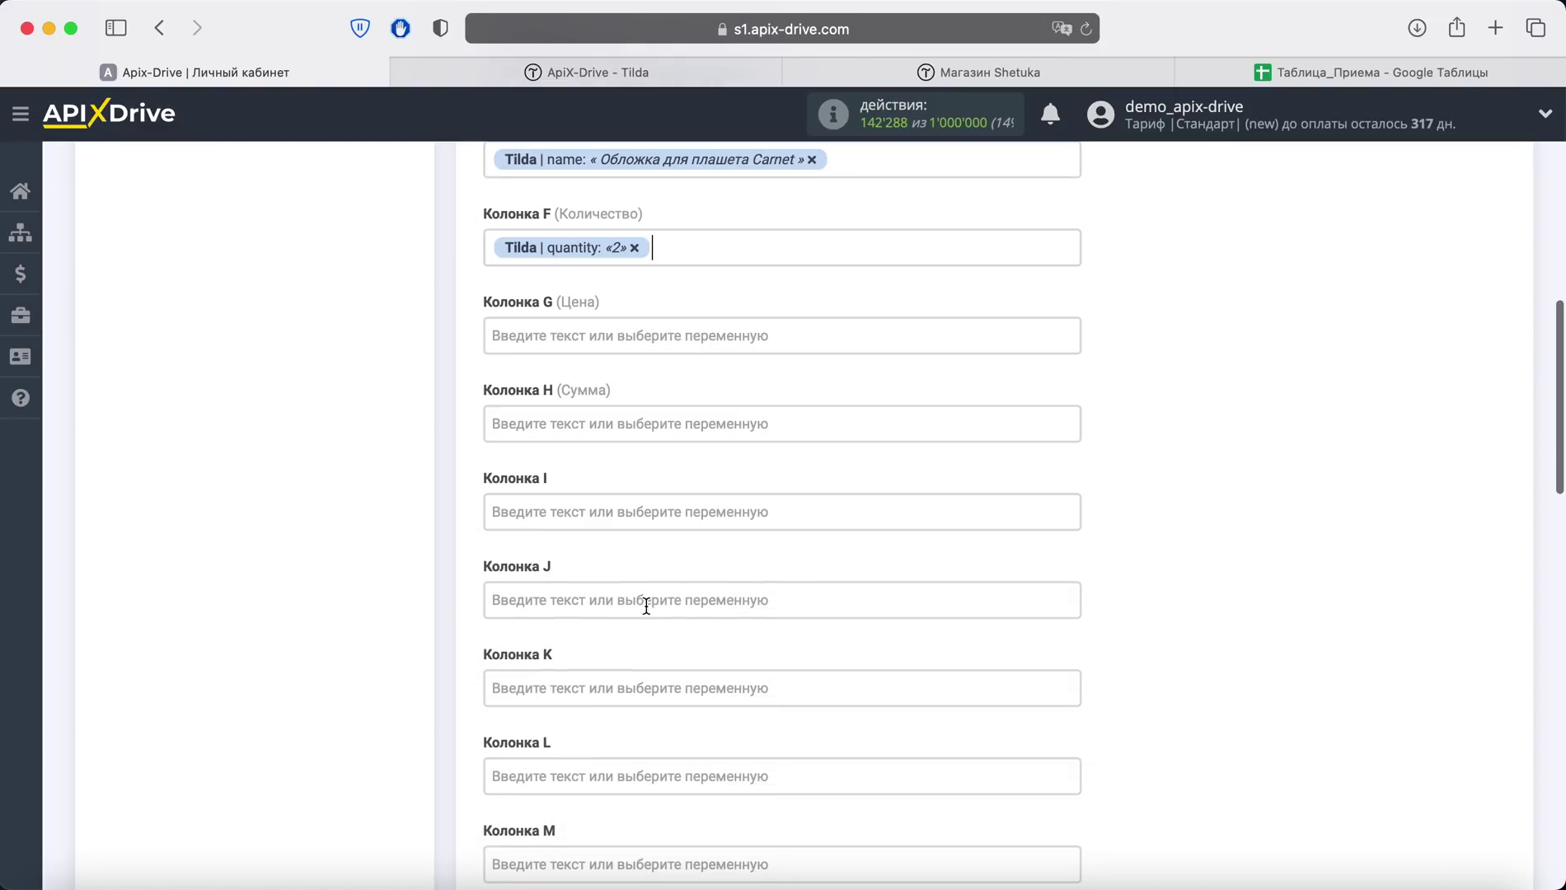
pyautogui.click(576, 336)
pyautogui.scroll(-3, 741, 528)
pyautogui.scroll(-2, 748, 530)
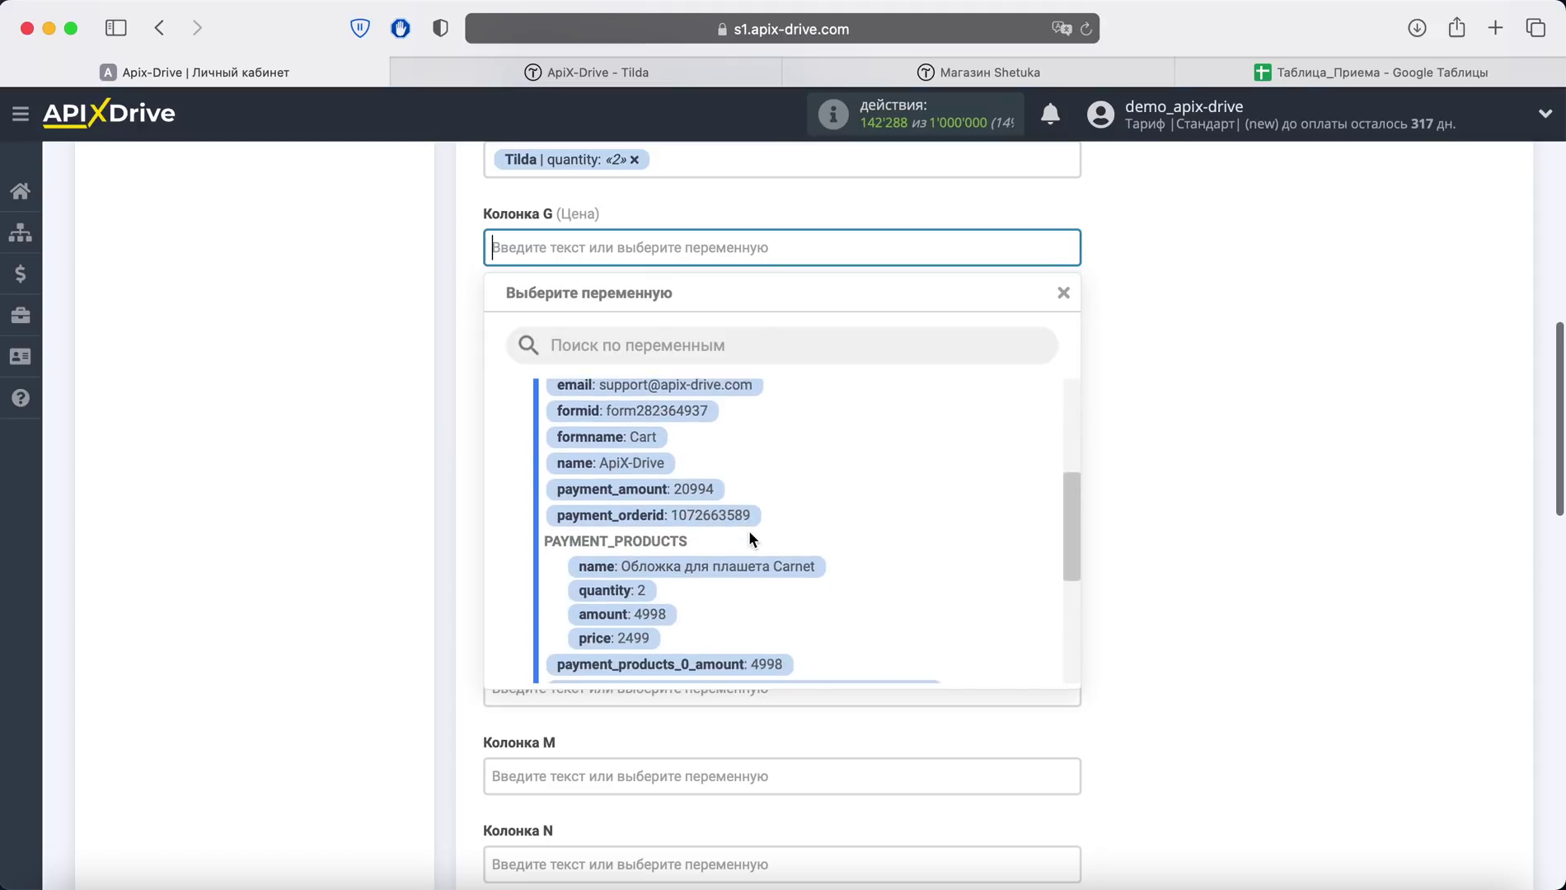
pyautogui.scroll(-1, 700, 560)
pyautogui.click(645, 588)
pyautogui.click(699, 330)
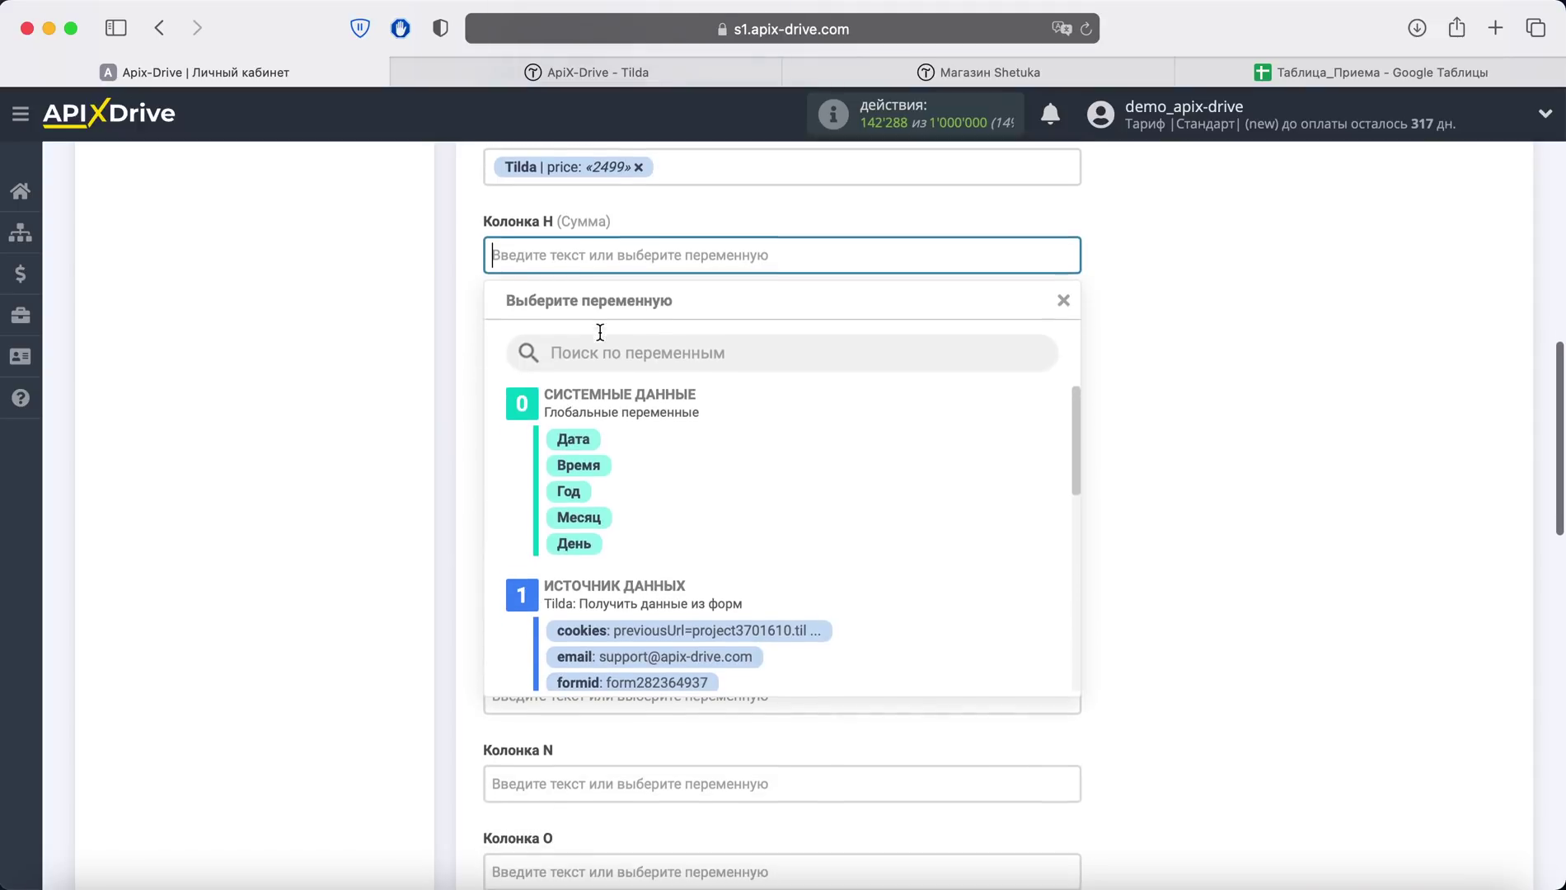
pyautogui.scroll(-3, 738, 470)
pyautogui.scroll(-1, 751, 464)
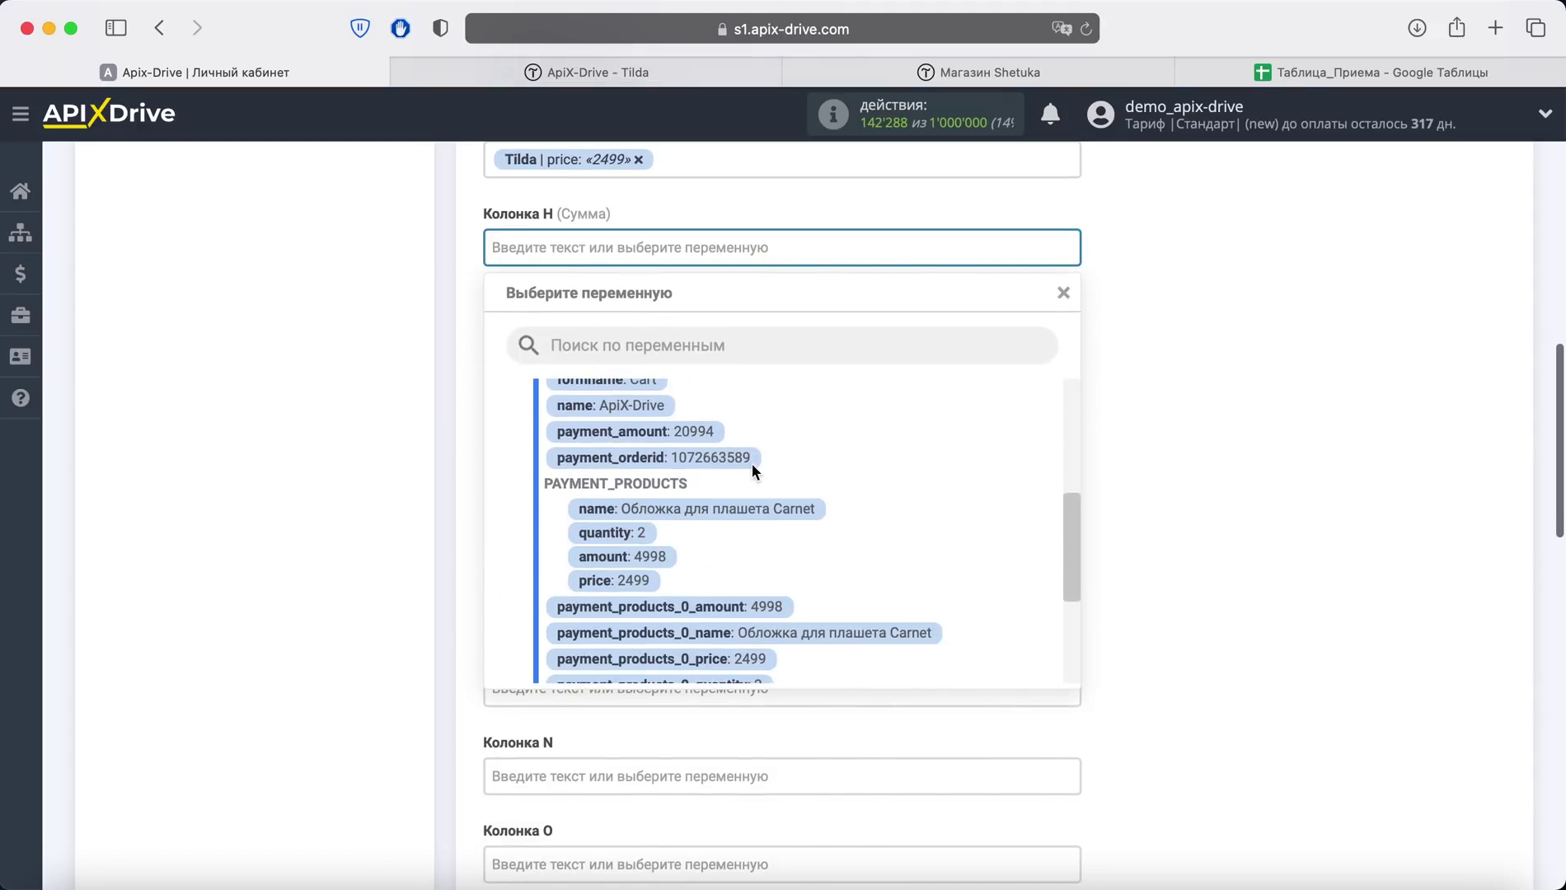
pyautogui.click(677, 439)
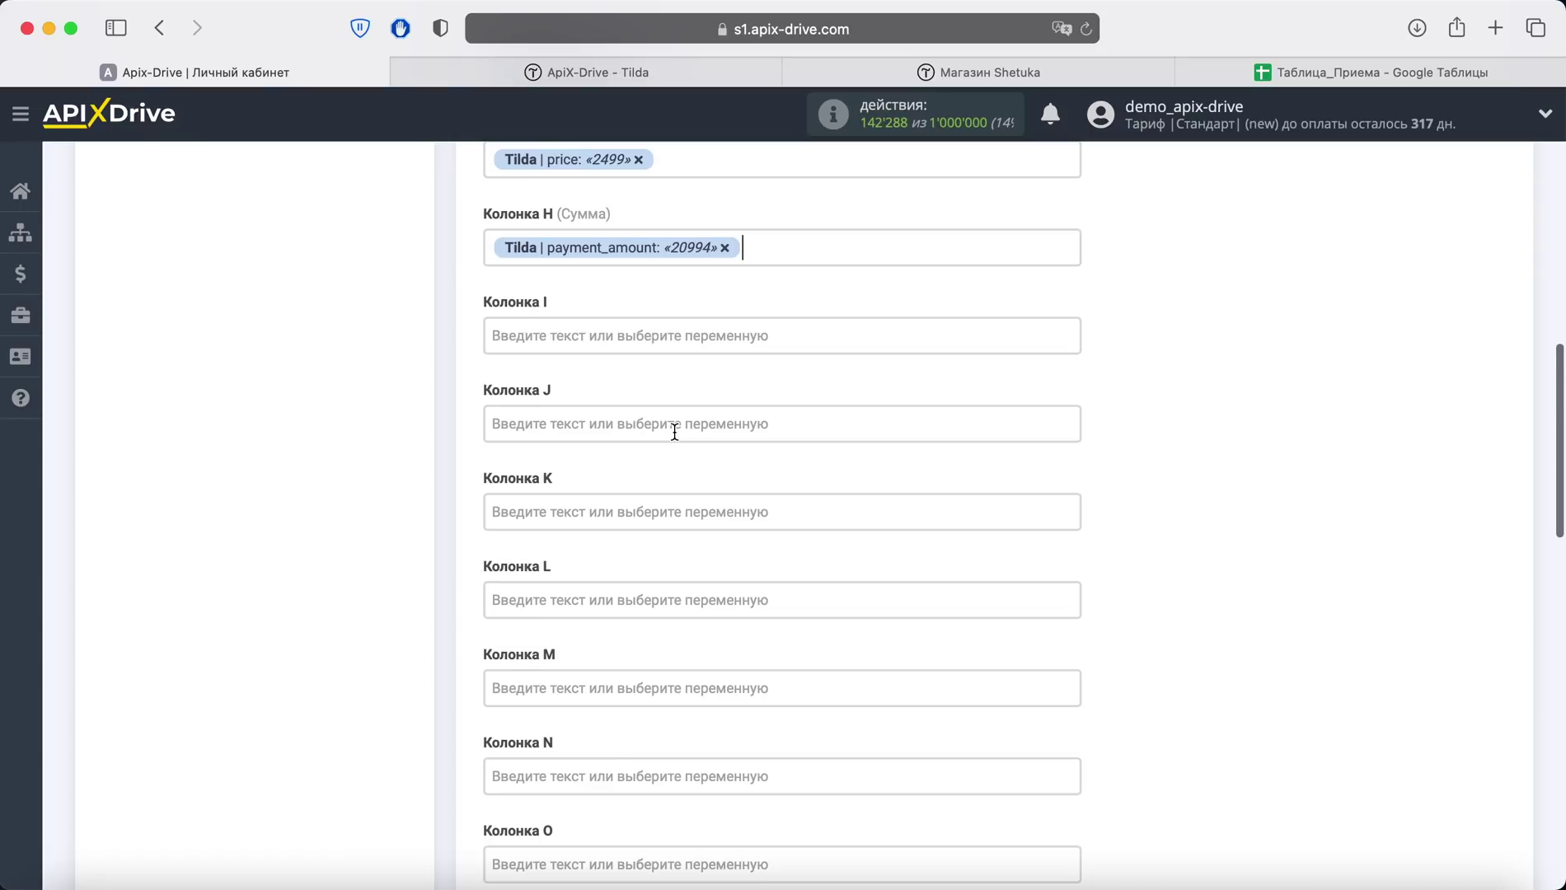
# Step: Fill column I with the label 'Заказ из Тильда' followed by the Tilda formid
pyautogui.click(612, 335)
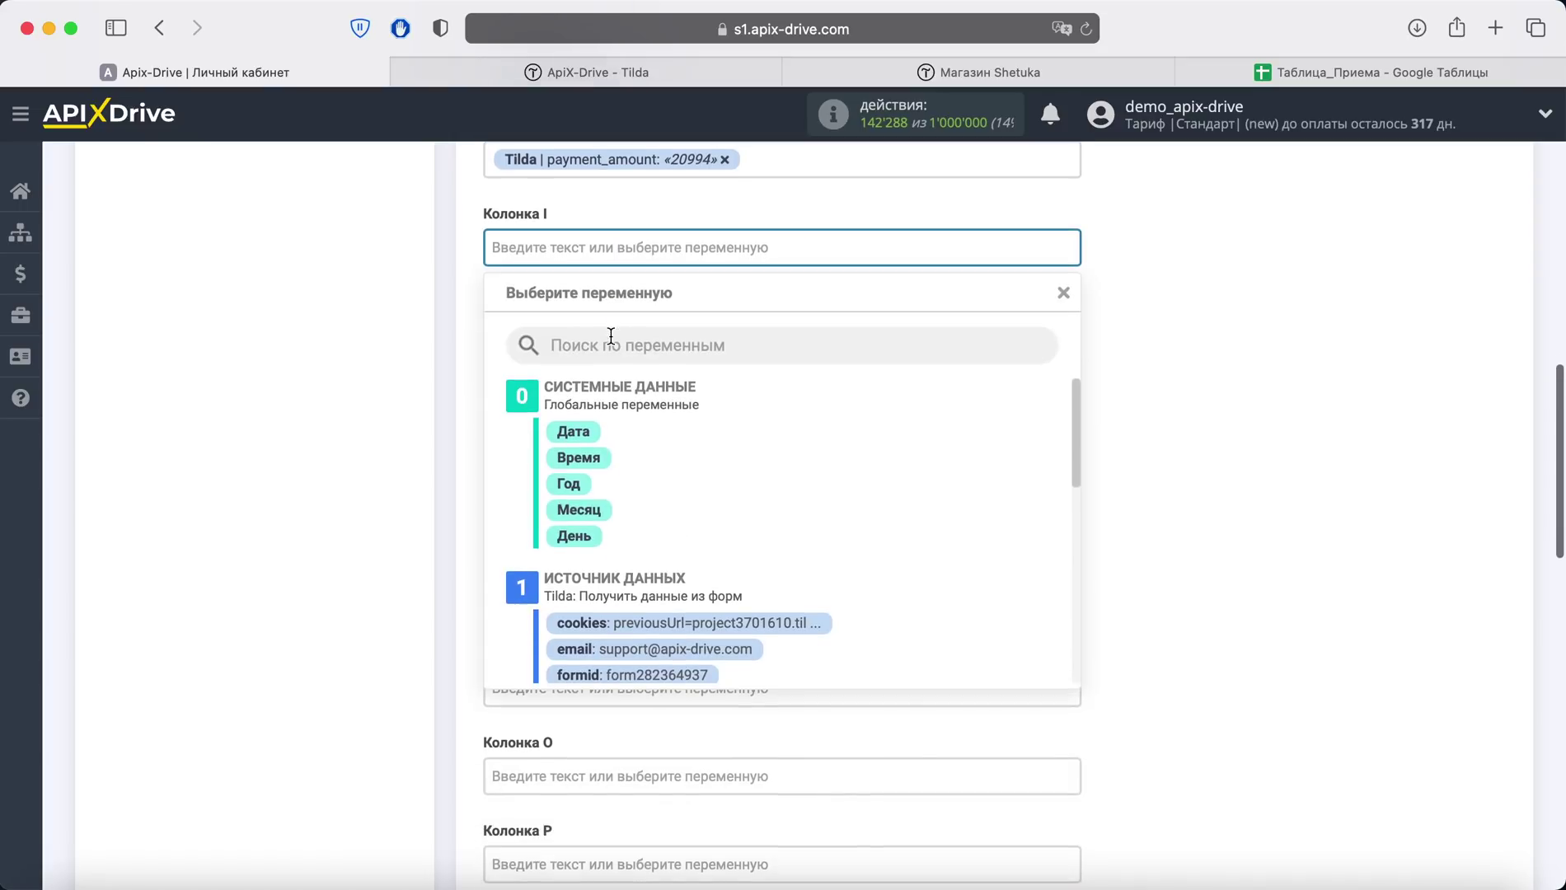
pyautogui.write('Заказ и')
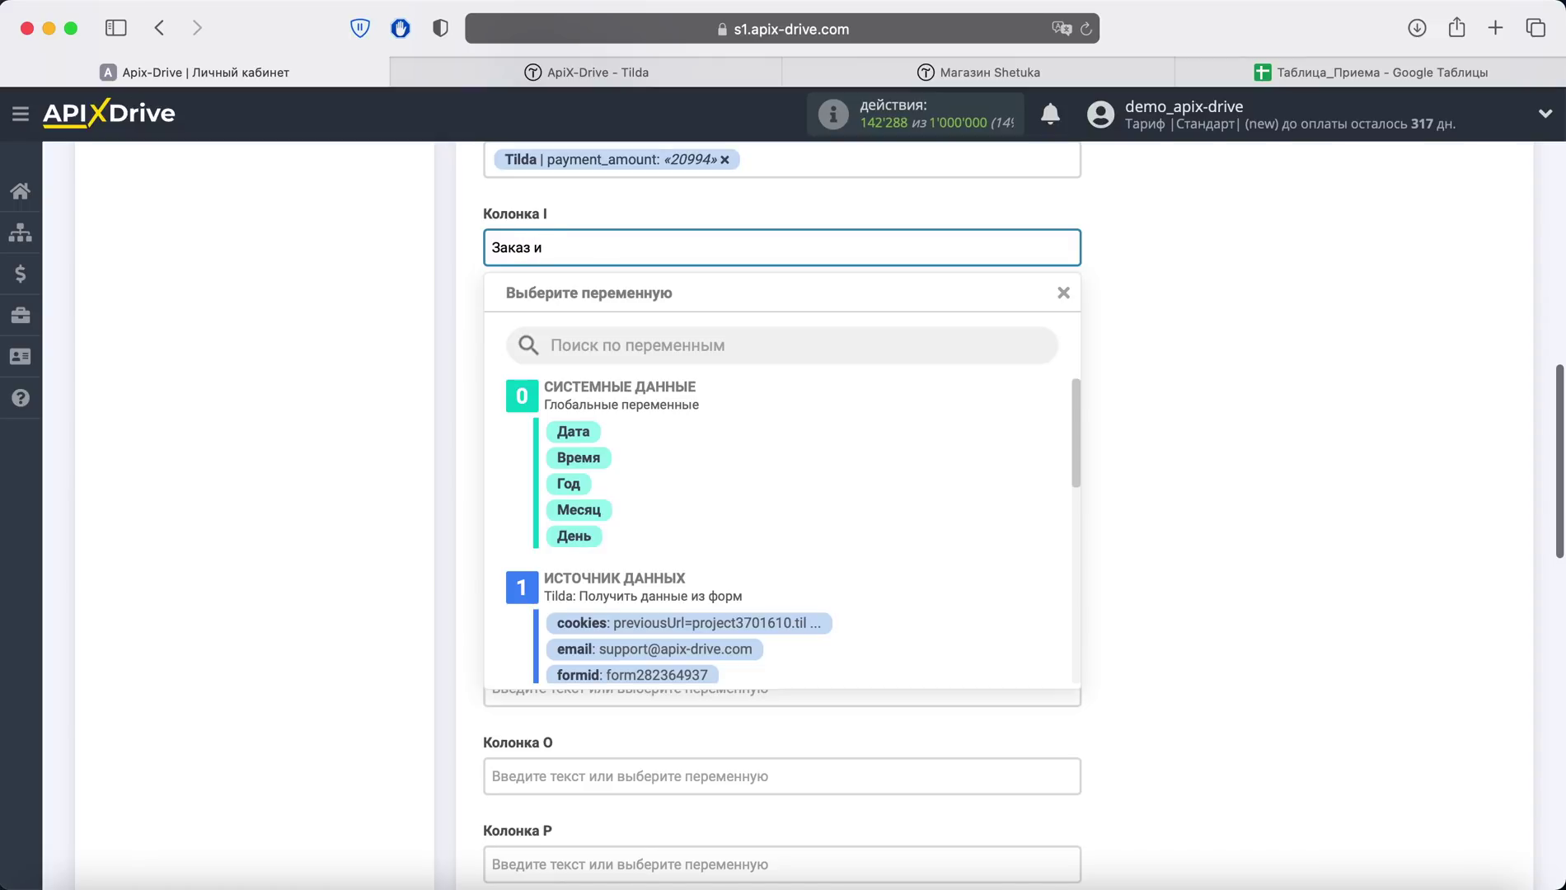
pyautogui.write('з Тильда')
pyautogui.scroll(-3, 760, 516)
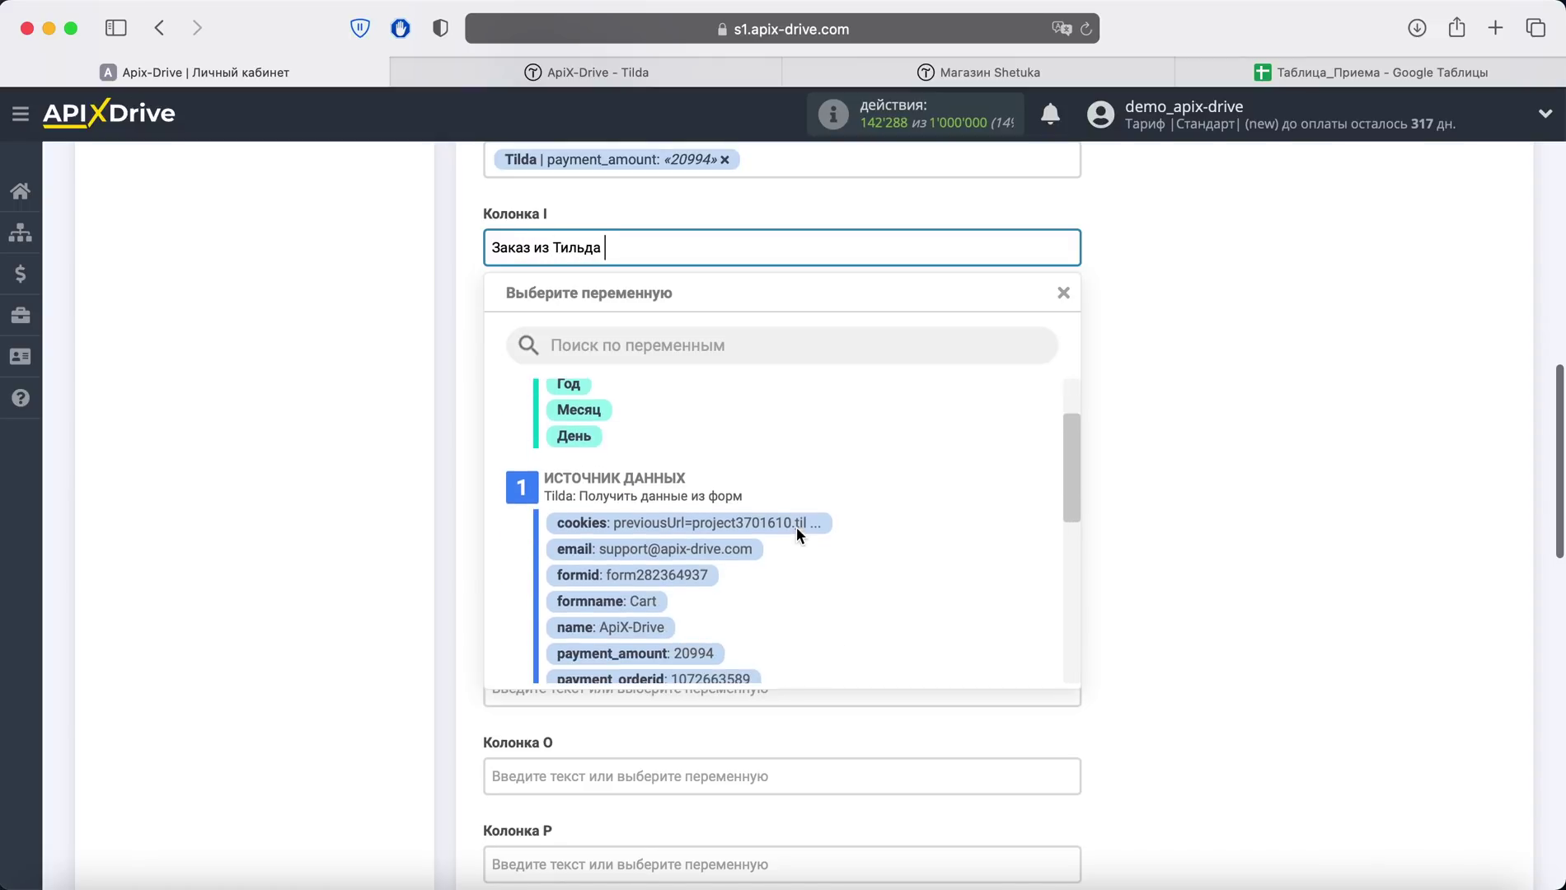
pyautogui.click(645, 576)
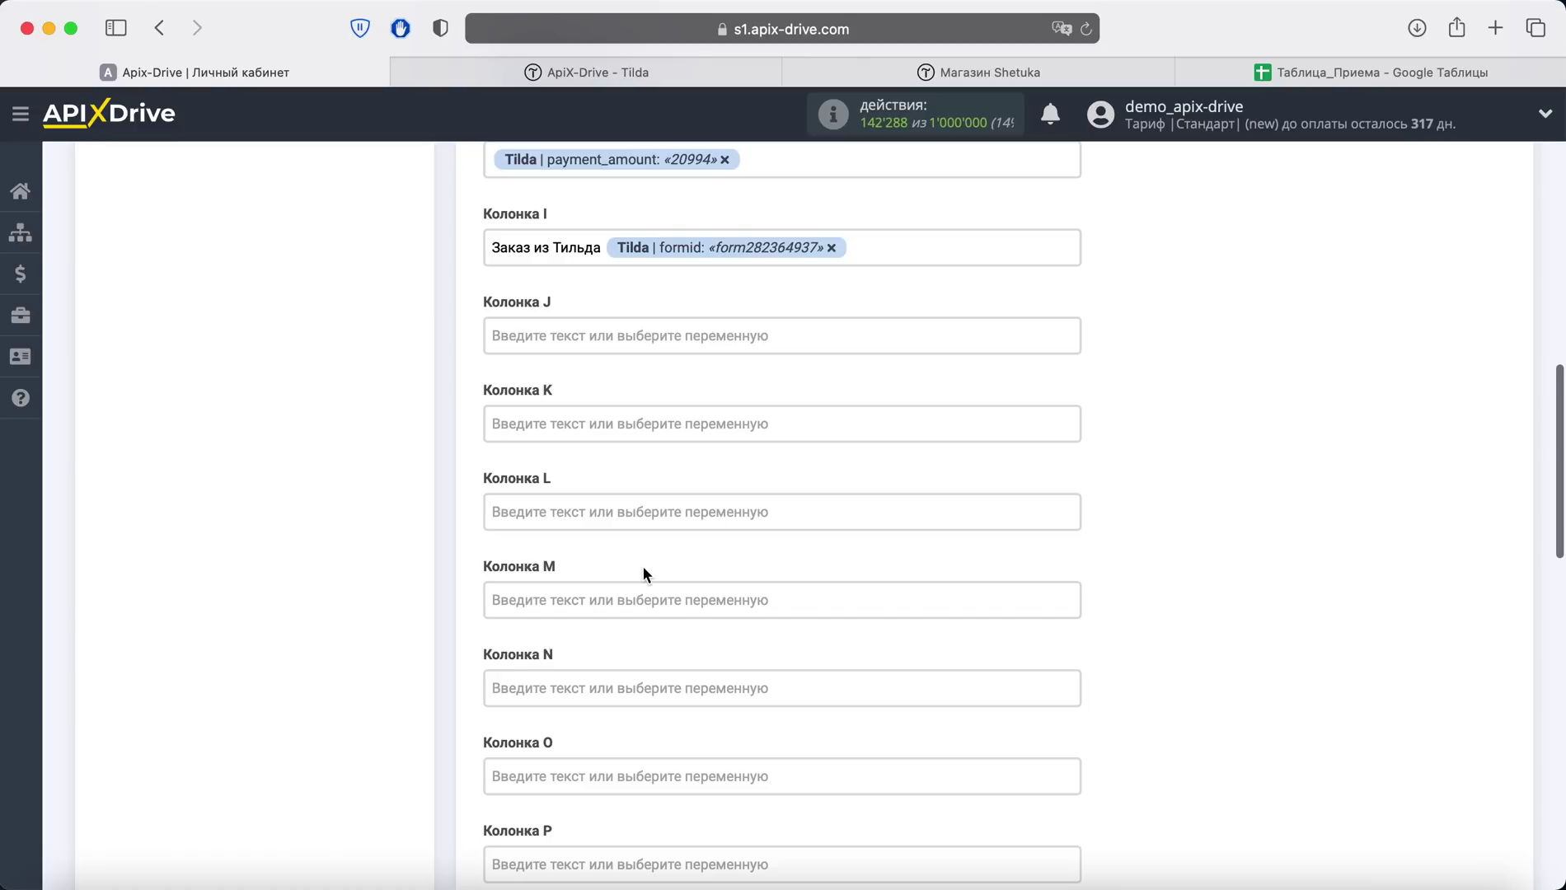
pyautogui.scroll(-2, 643, 569)
pyautogui.scroll(-8, 643, 569)
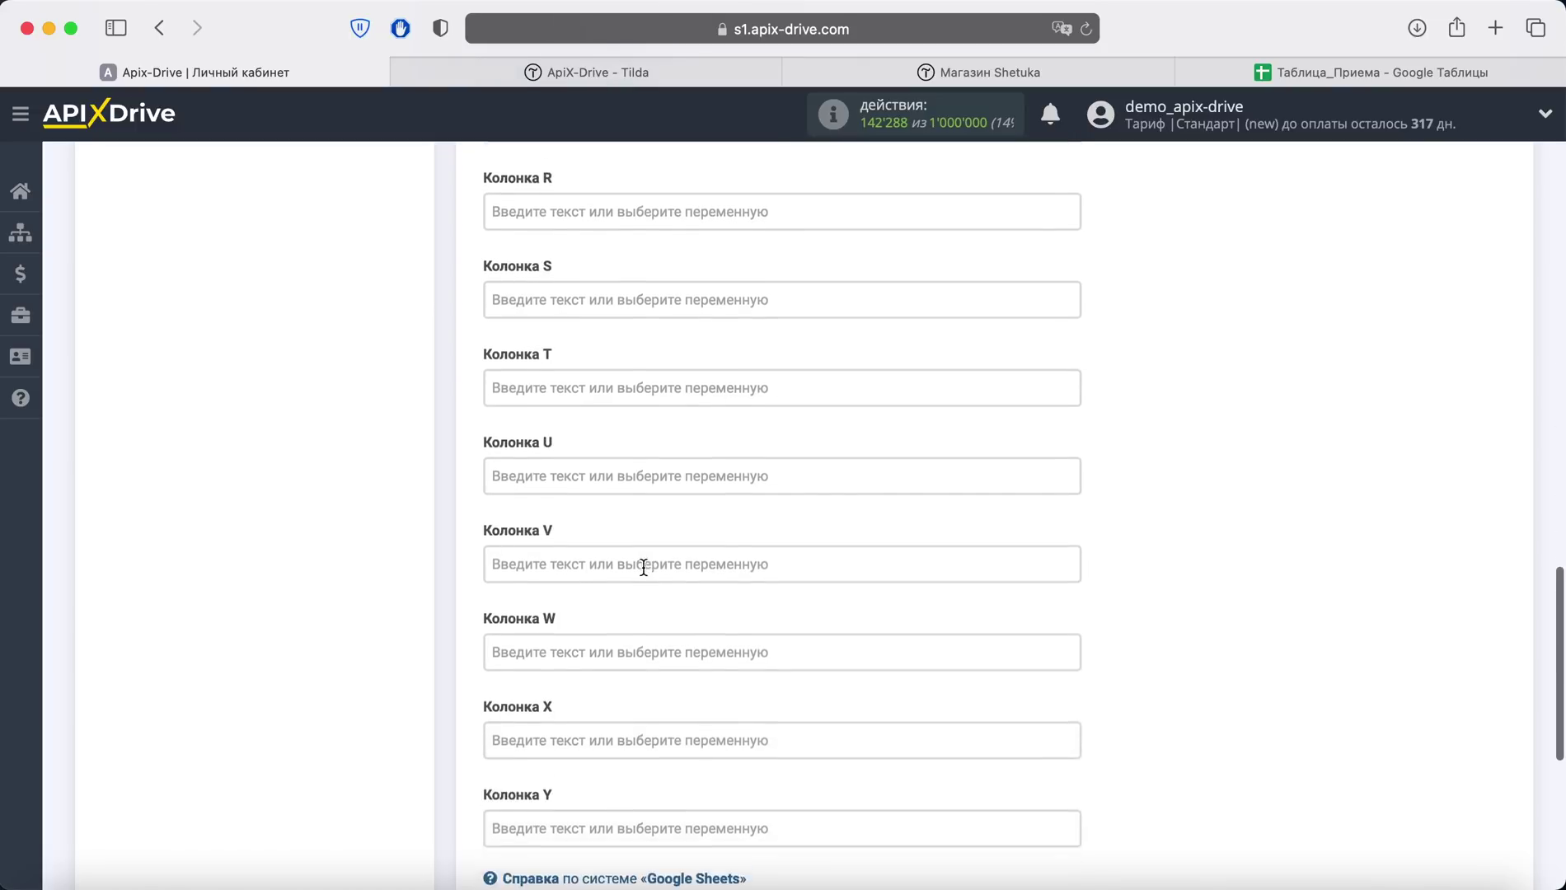
pyautogui.scroll(-5, 643, 569)
# Step: Save the column mapping and send the test order row to Google Sheets
pyautogui.click(574, 534)
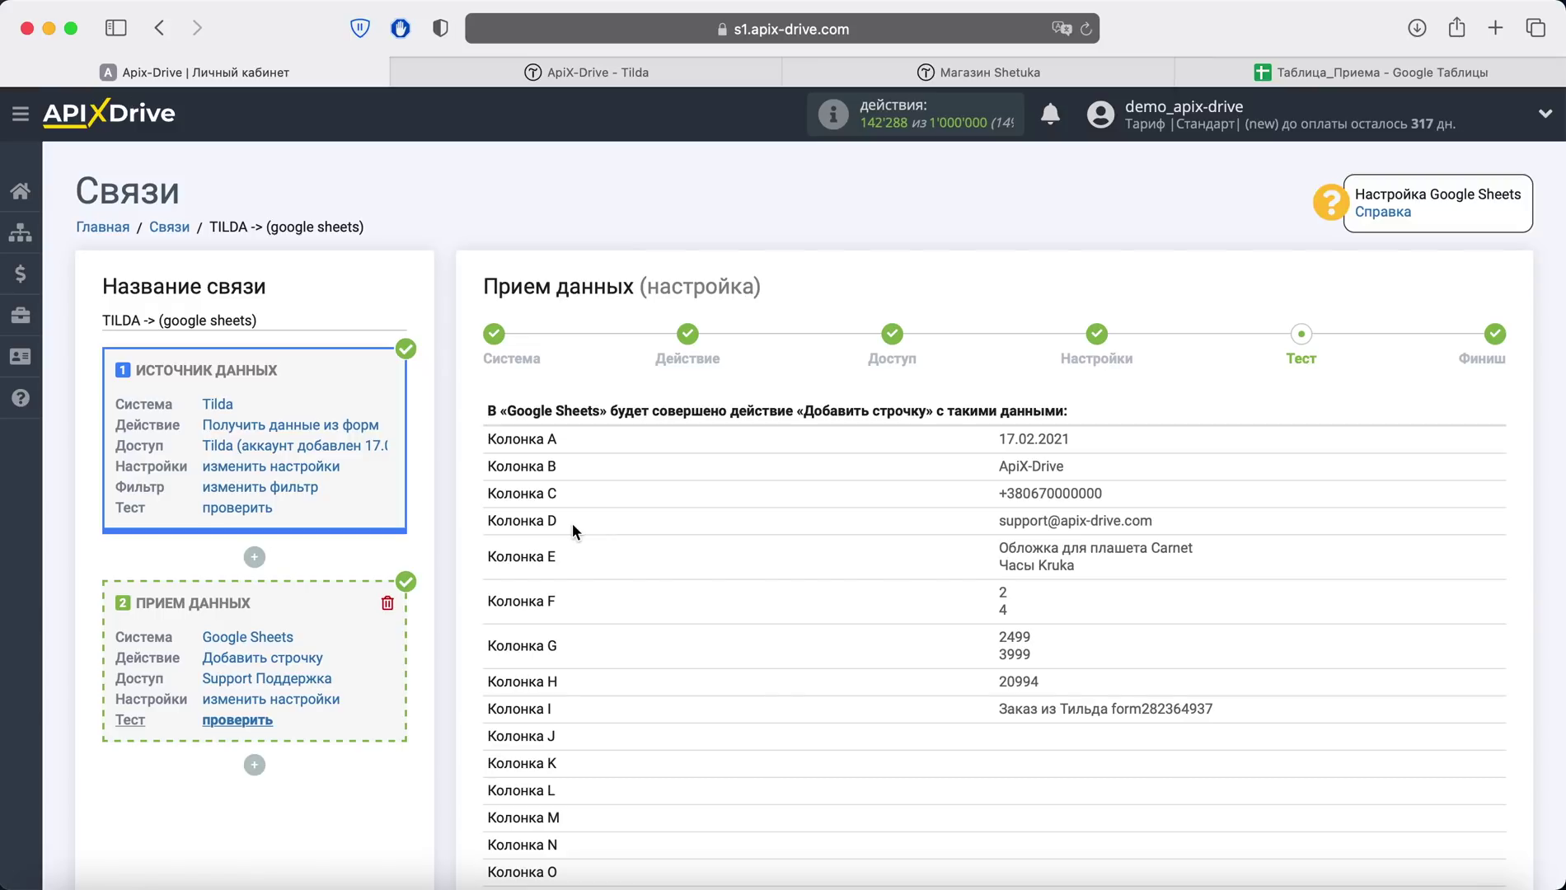
pyautogui.scroll(-10, 572, 523)
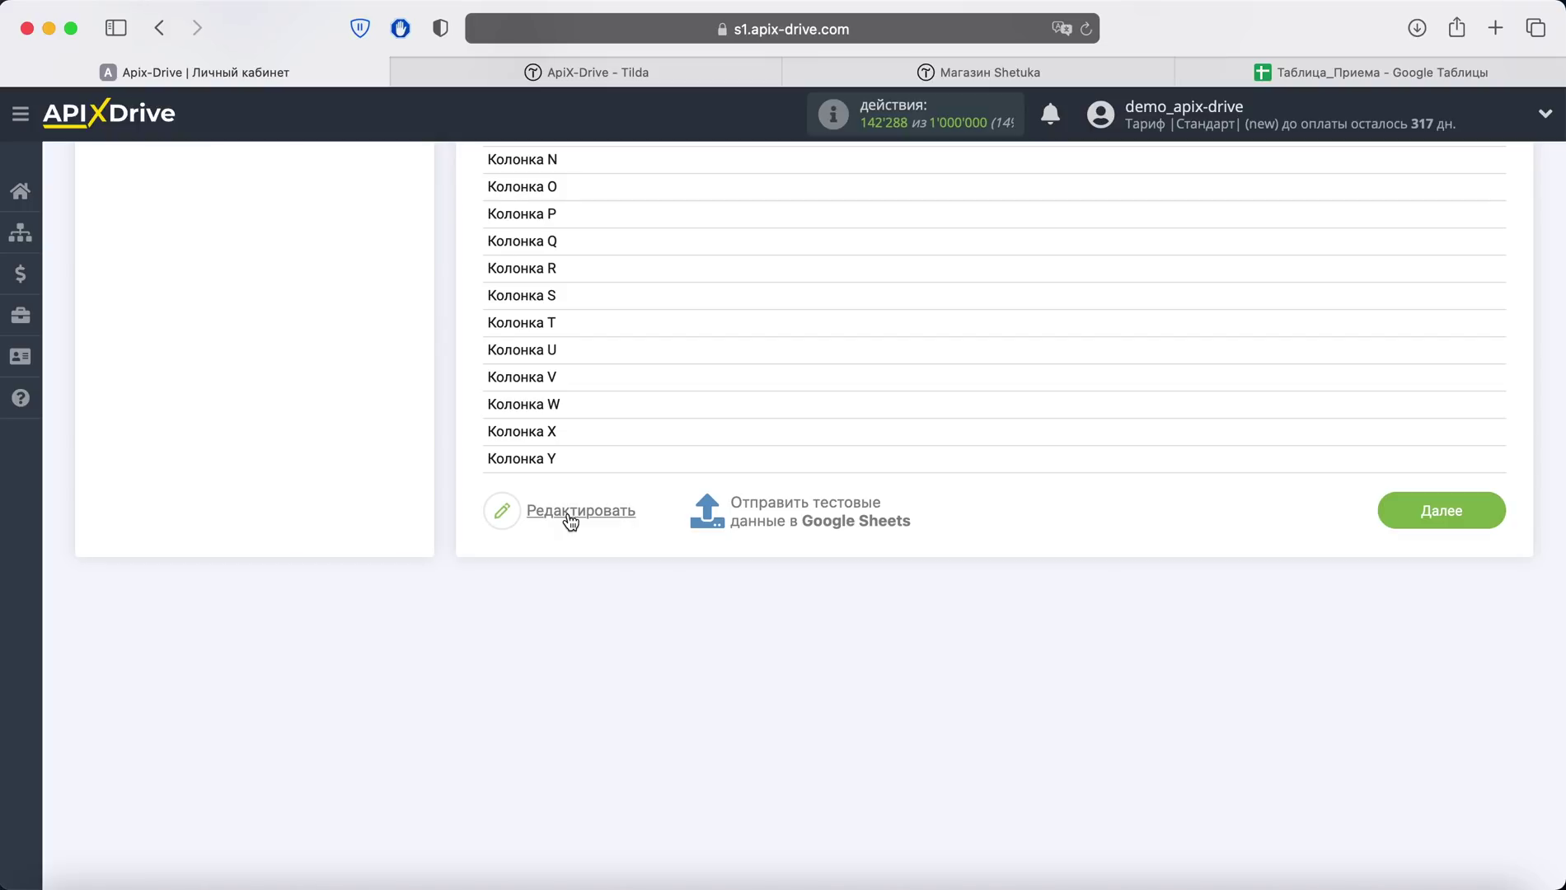
pyautogui.click(766, 512)
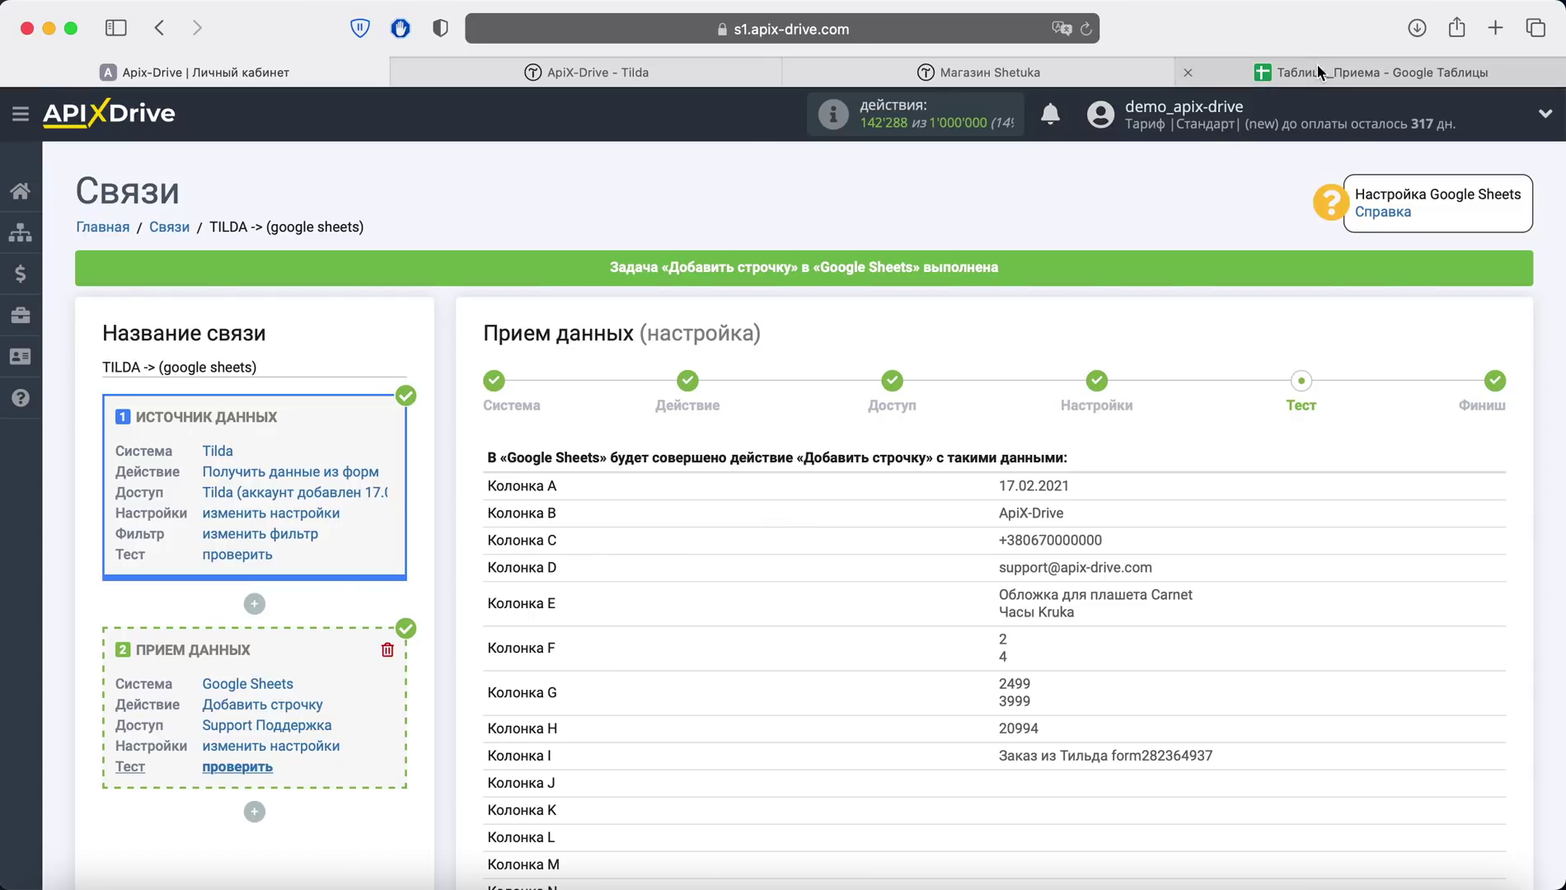
pyautogui.click(1285, 73)
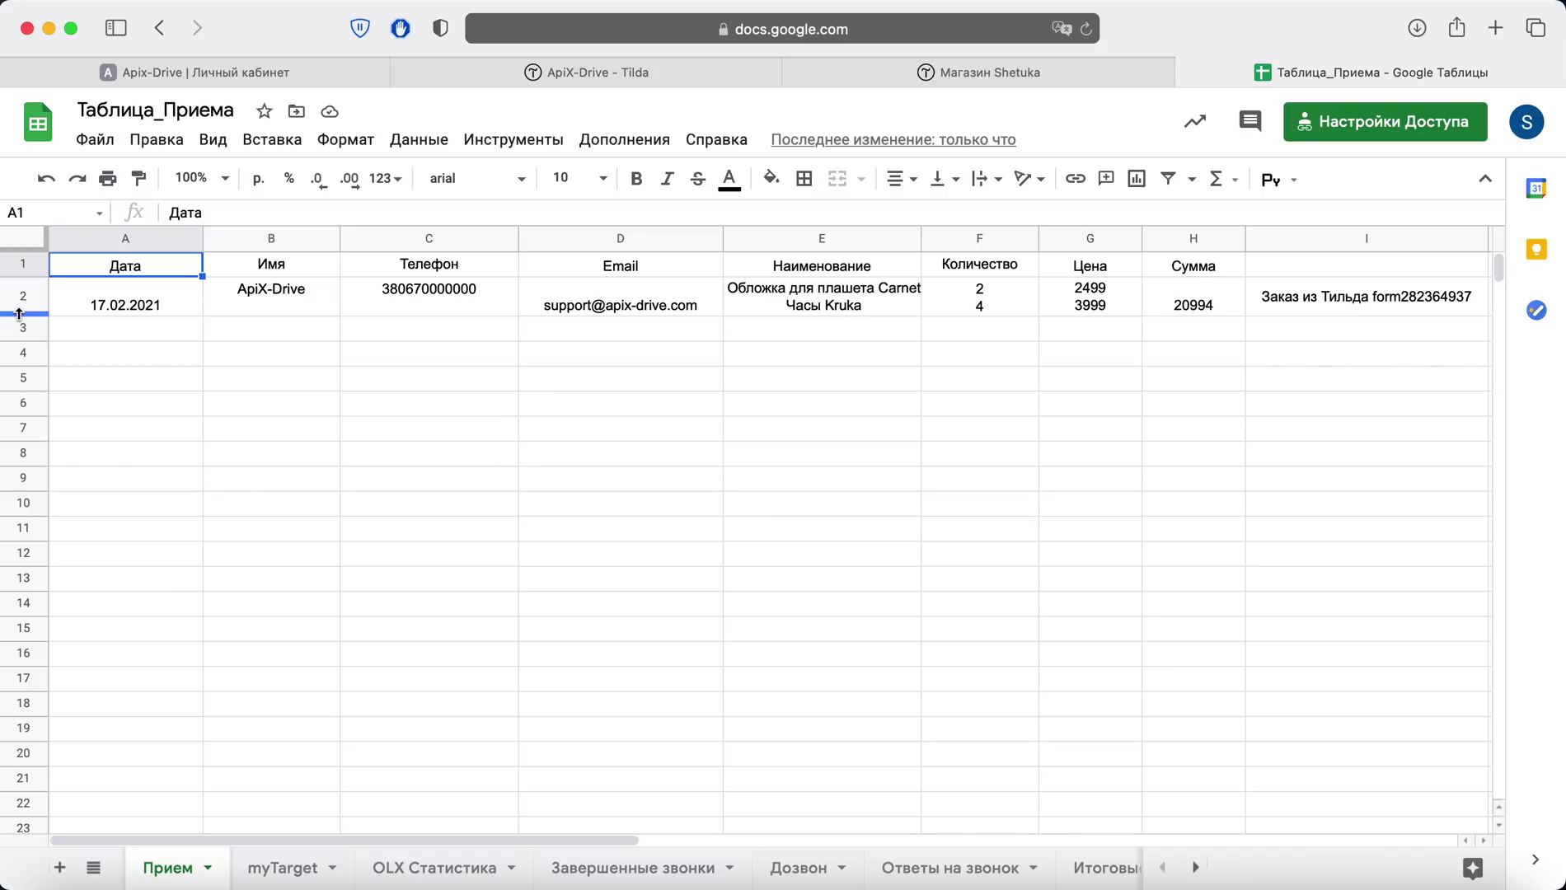
# Step: Complete the Google Sheets receiver setup and switch on auto-update for the connection
pyautogui.click(253, 76)
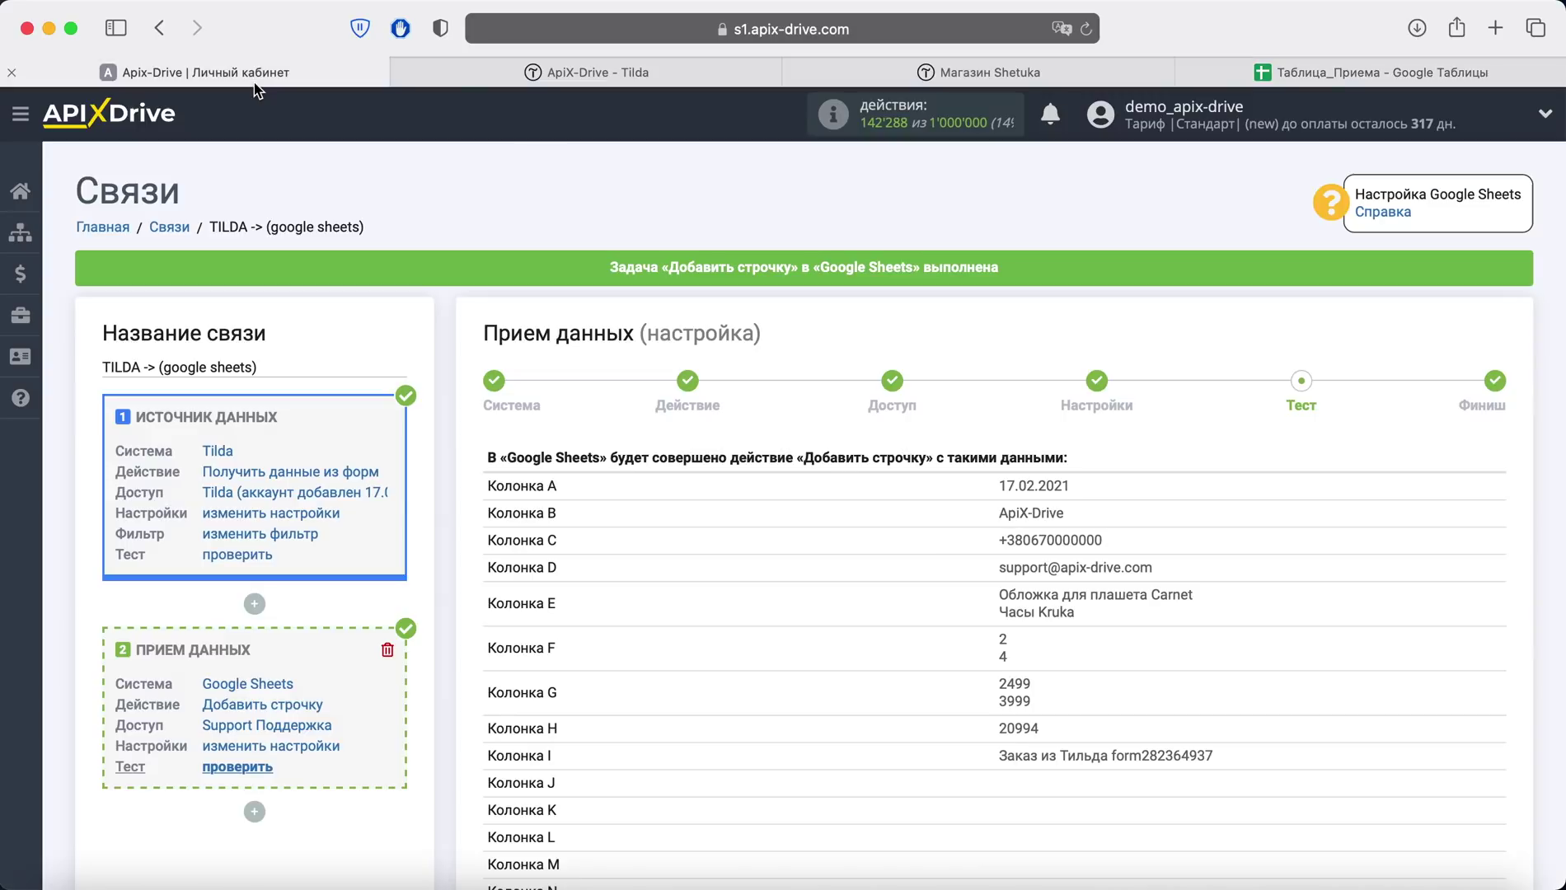
pyautogui.scroll(-3, 1126, 361)
pyautogui.scroll(-5, 1125, 364)
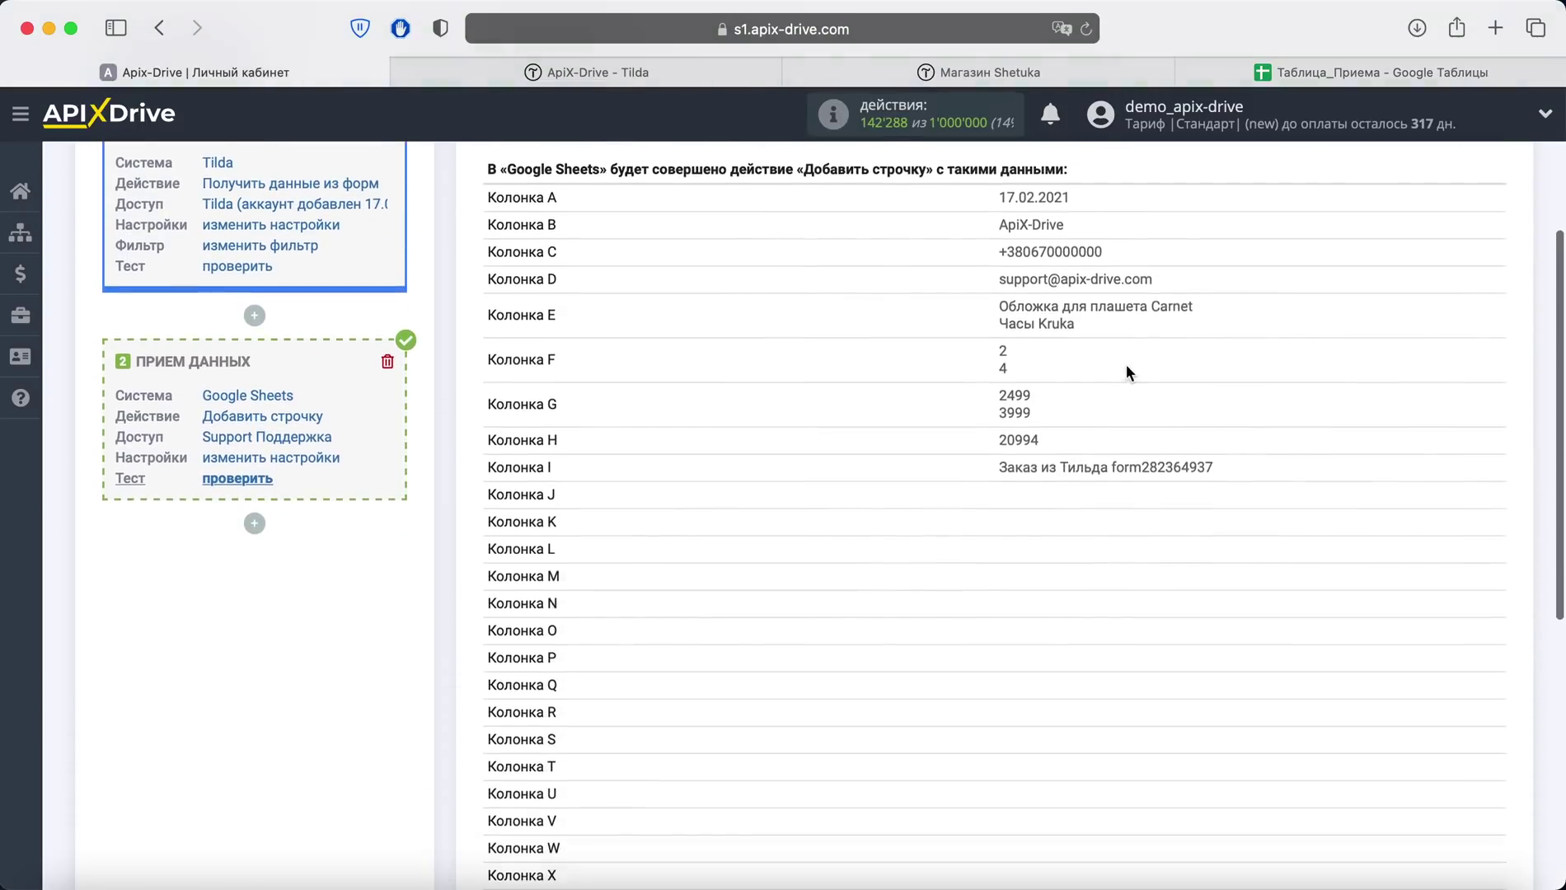
pyautogui.click(1400, 686)
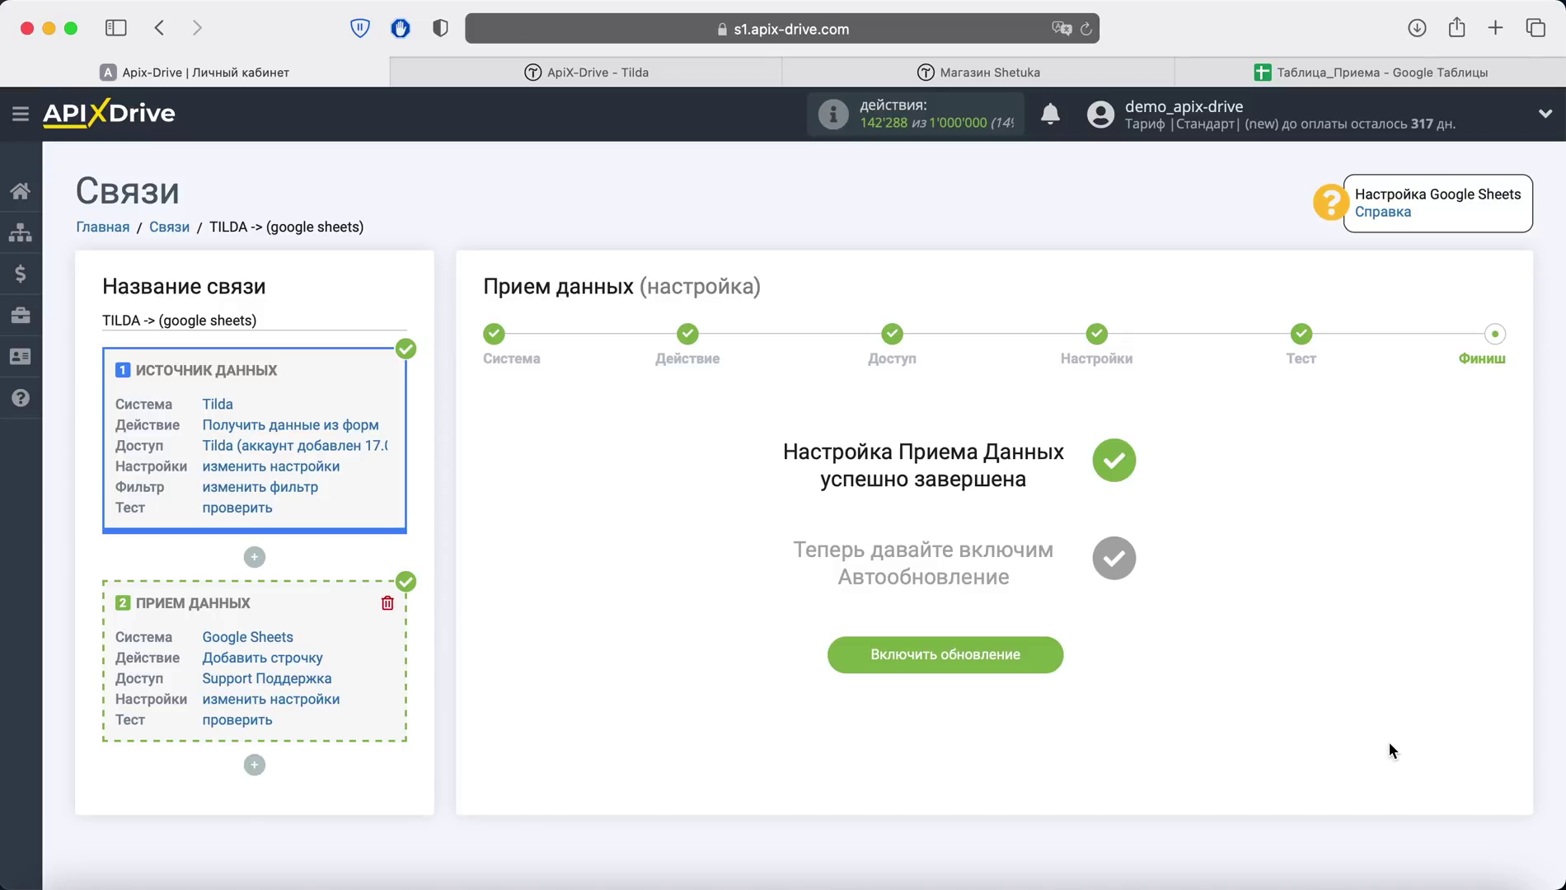
pyautogui.click(1016, 659)
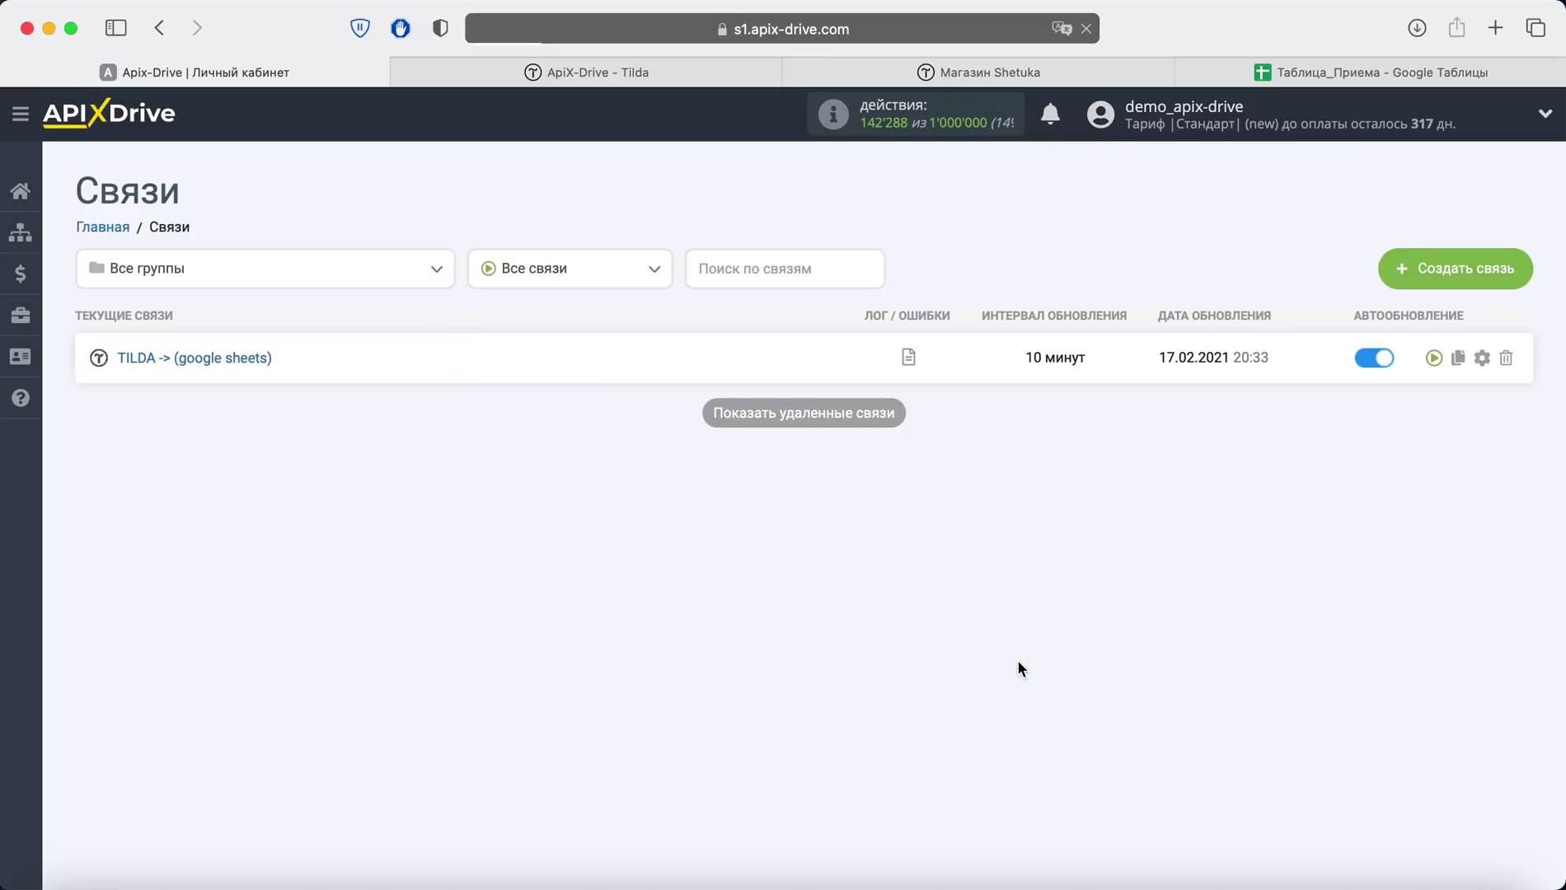
# Step: Set the connection's update interval to 5 минут and save it
pyautogui.click(1478, 363)
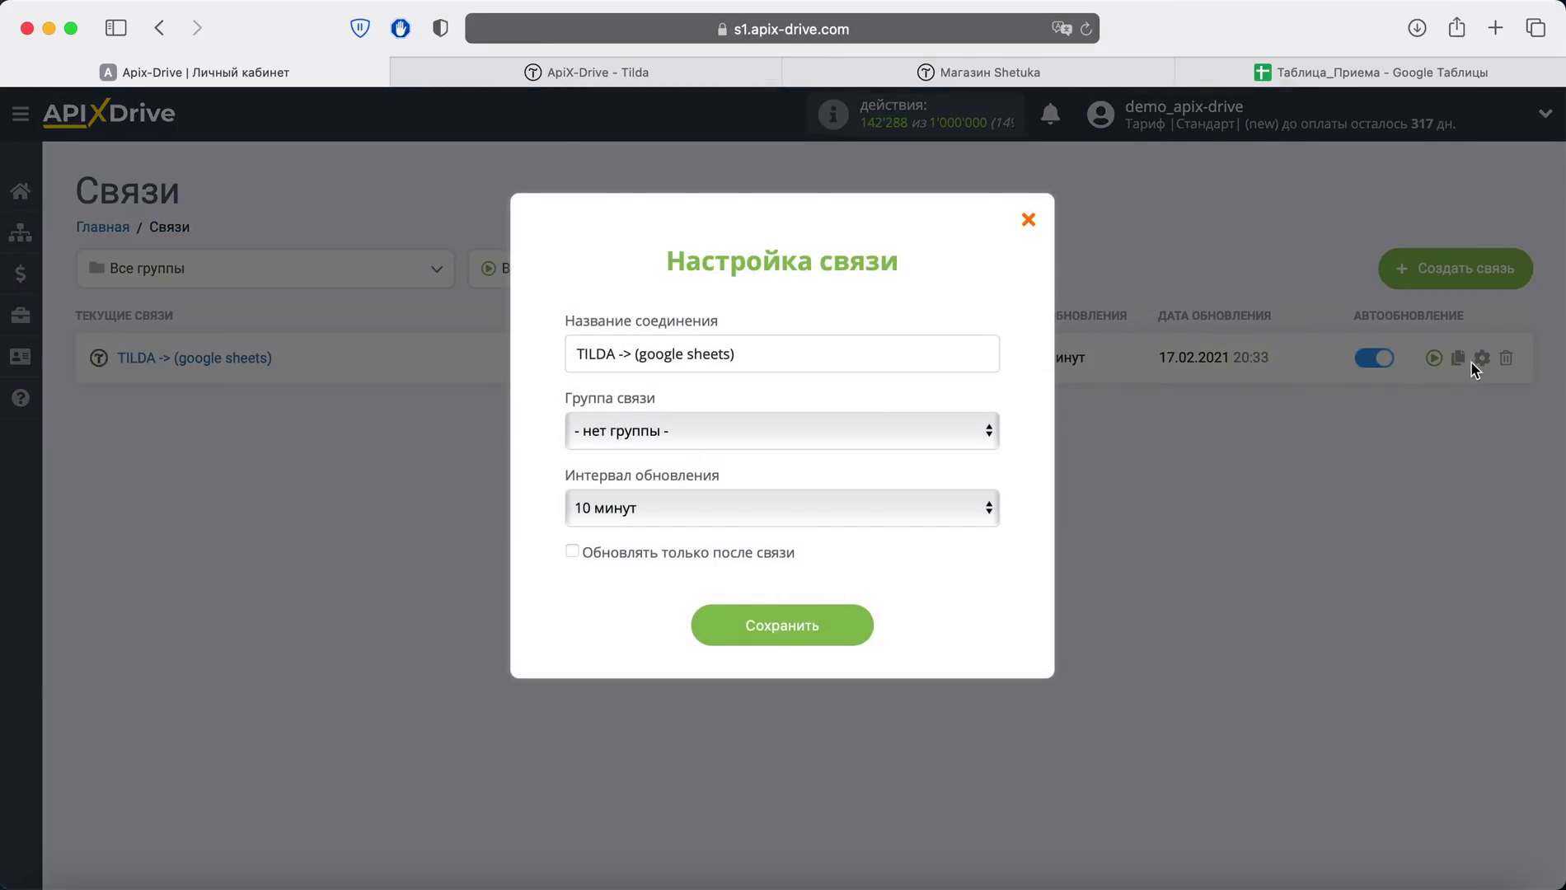
pyautogui.click(805, 504)
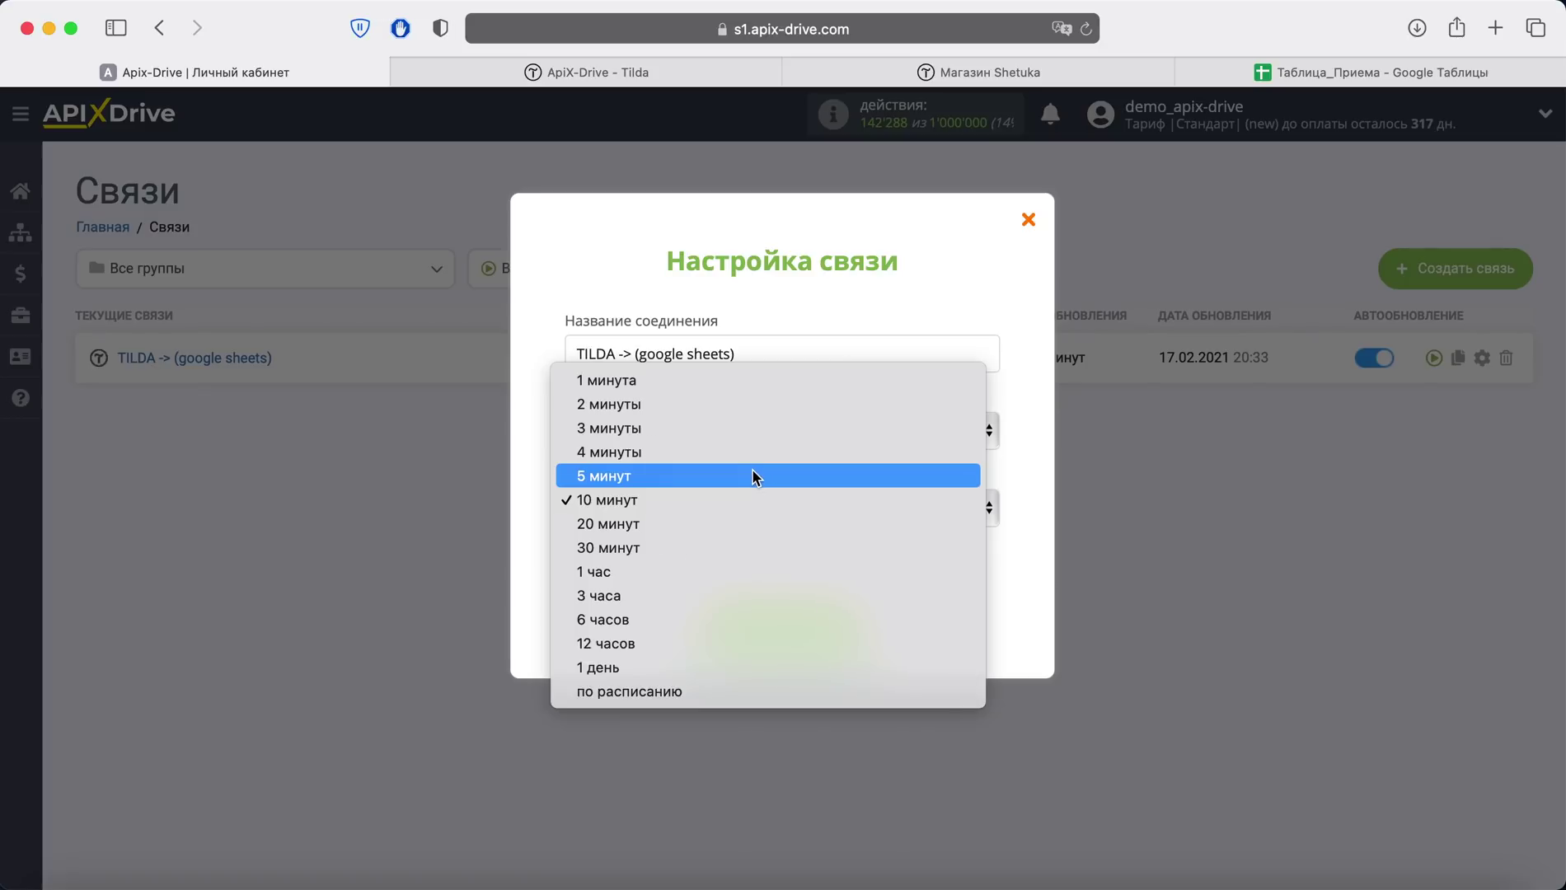
pyautogui.click(754, 475)
pyautogui.click(799, 627)
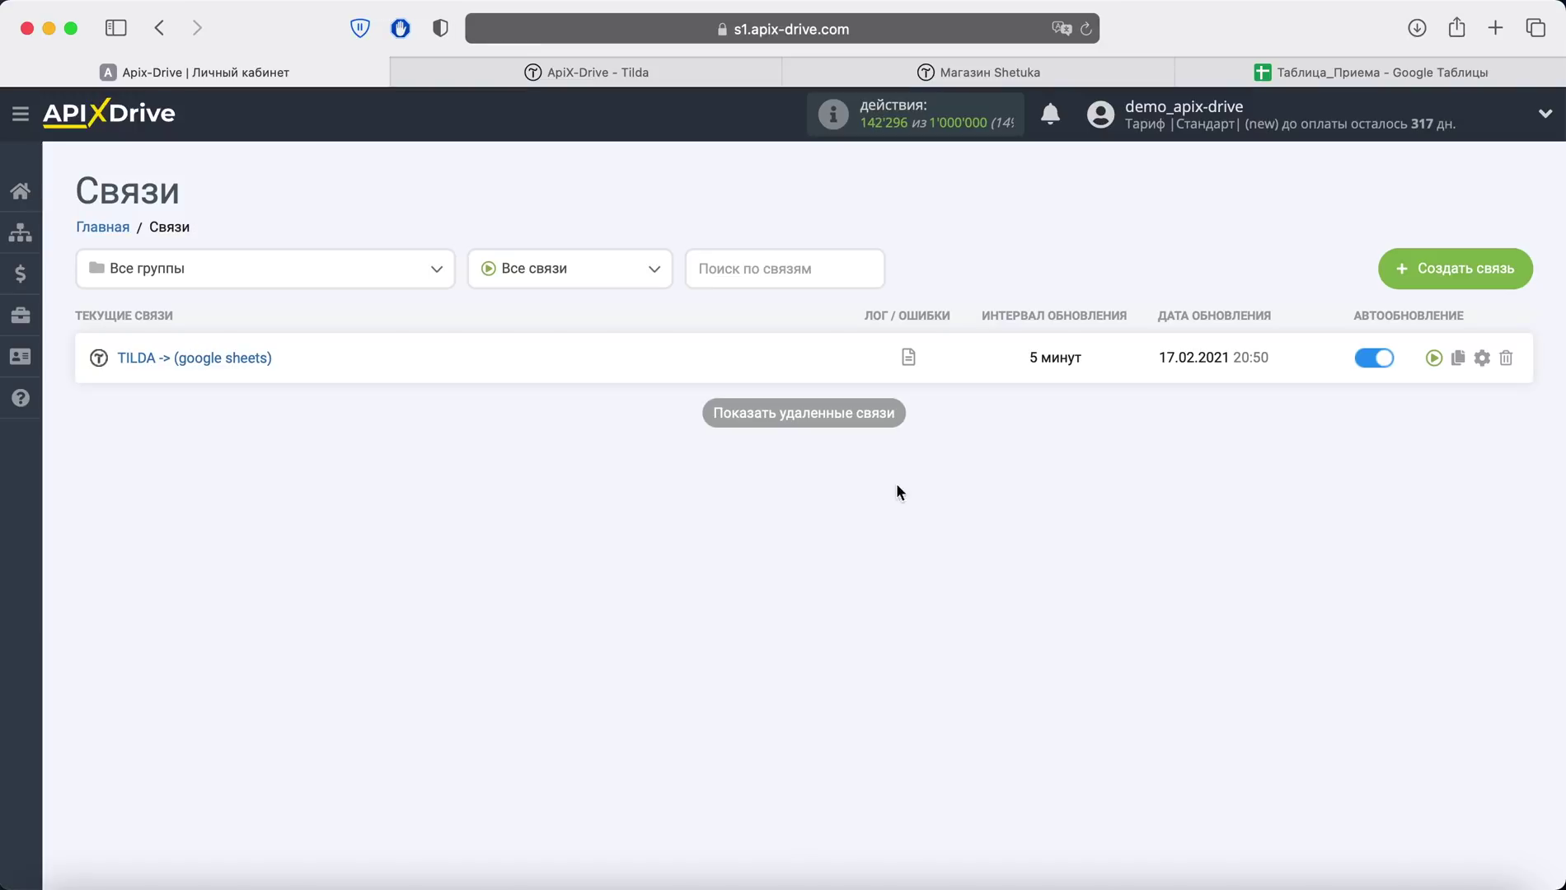